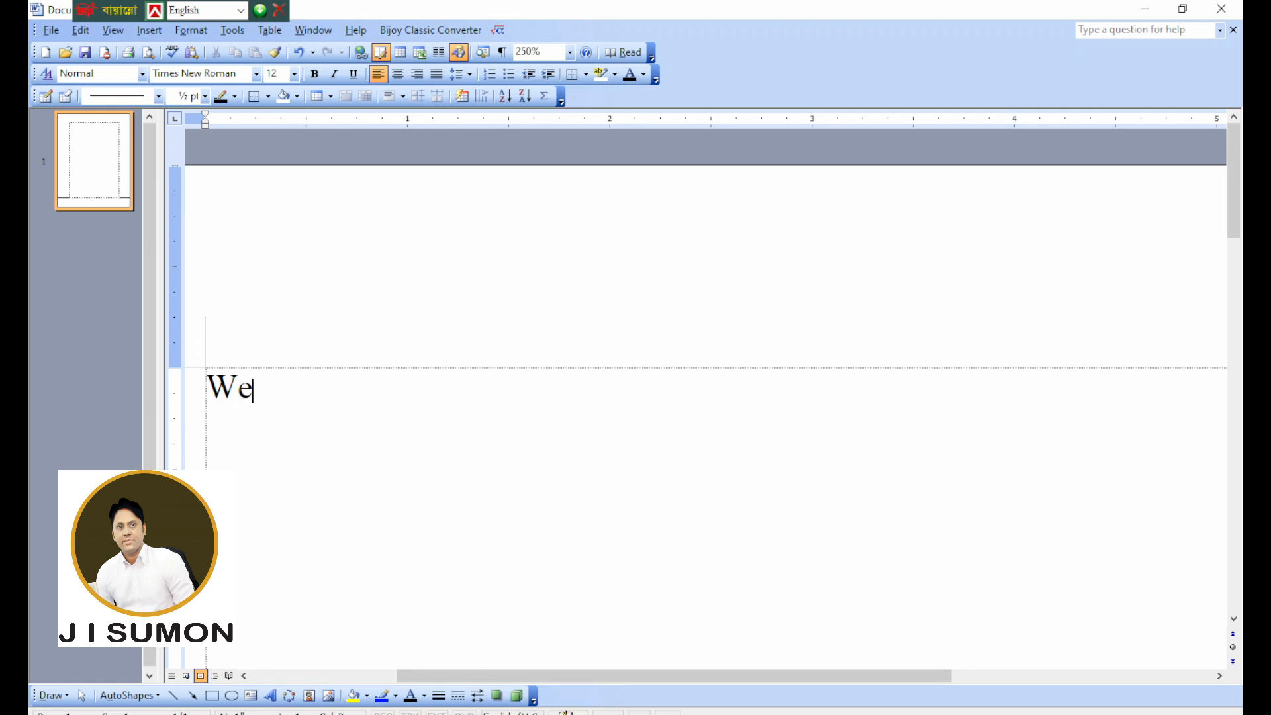
Complete the first line of the document so it reads "We are learning word art".
type("learning")
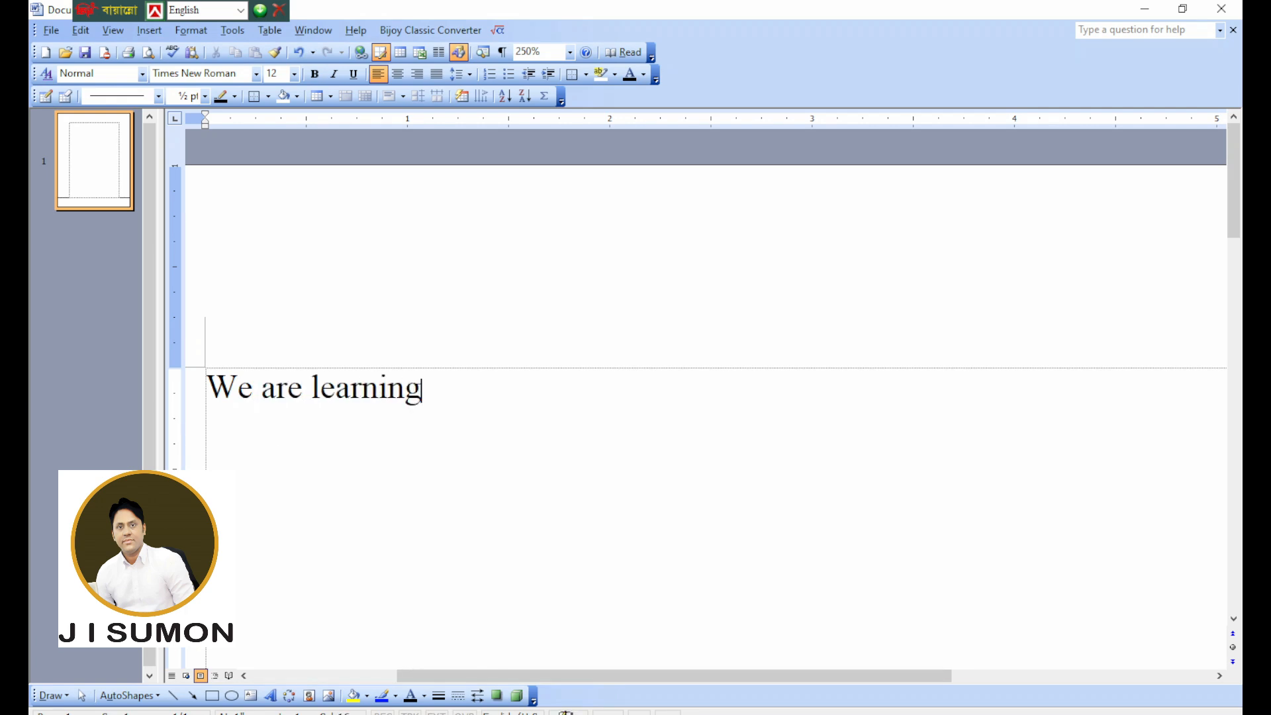
type(" word")
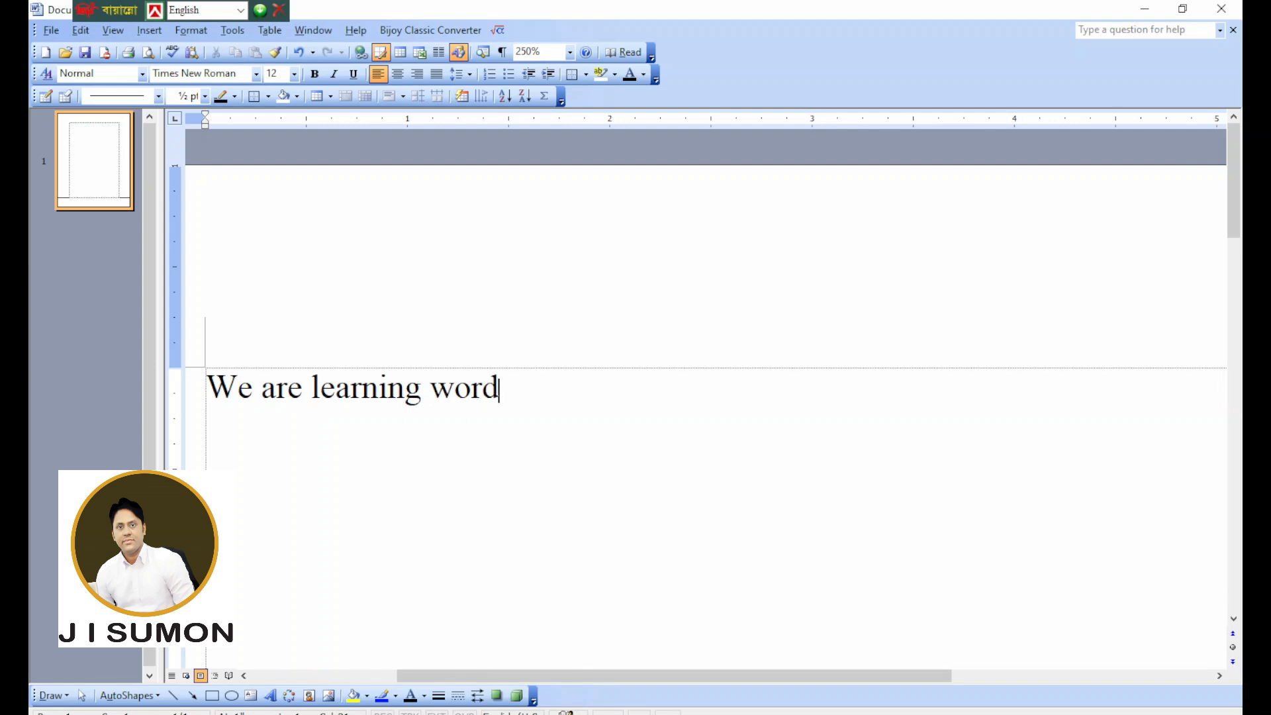
type(" art")
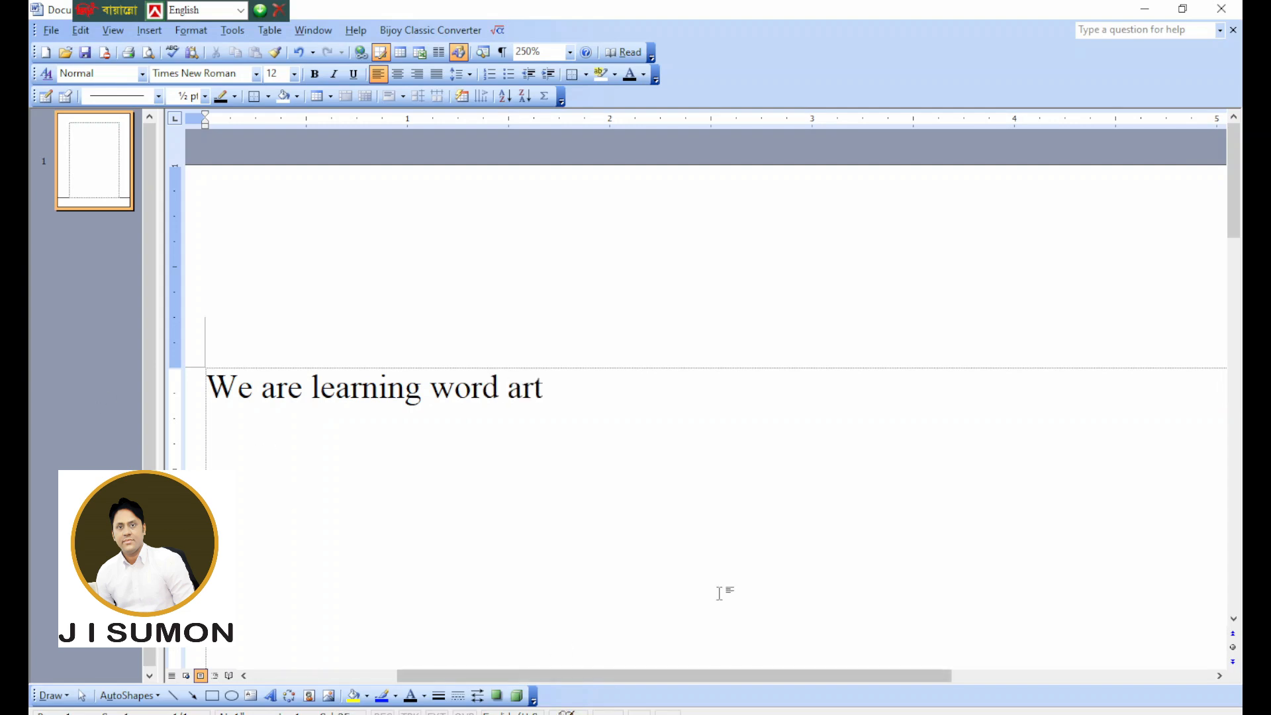
Insert a WordArt picture after the sentence using the grey shadowed style in the gallery's second row, fourth column.
left_click(150, 31)
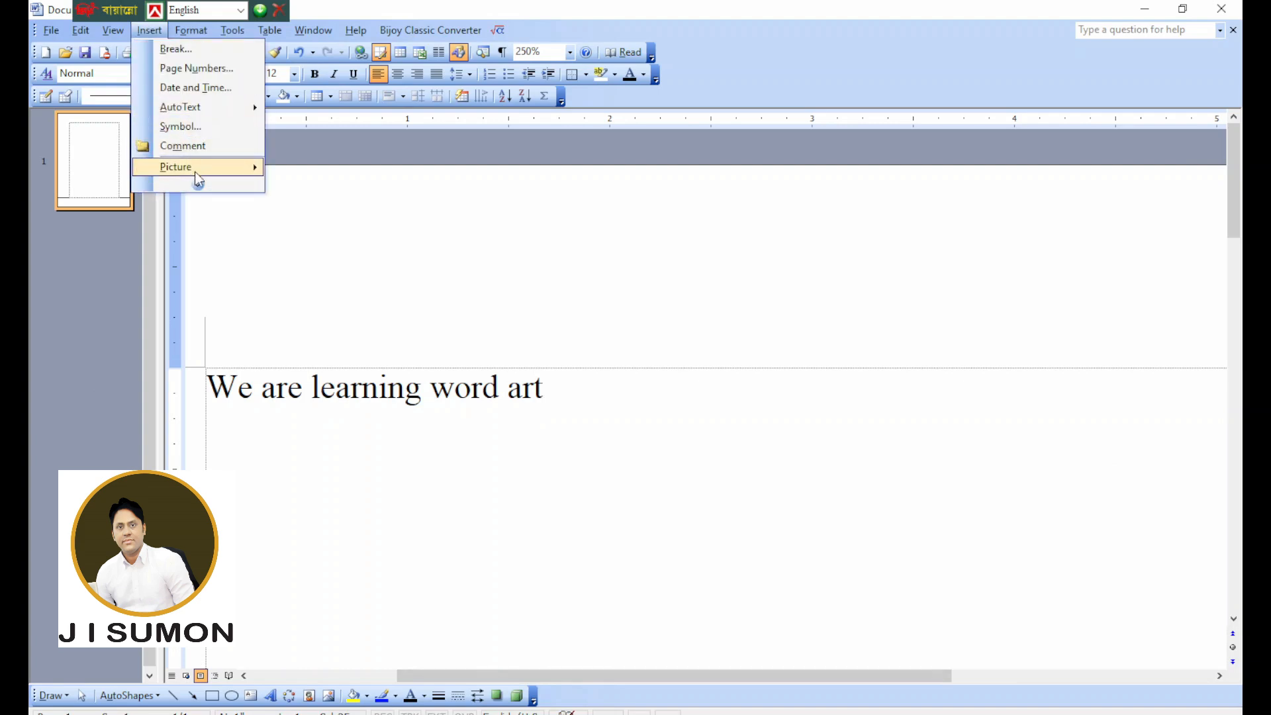
mouse_move(194, 169)
left_click(329, 209)
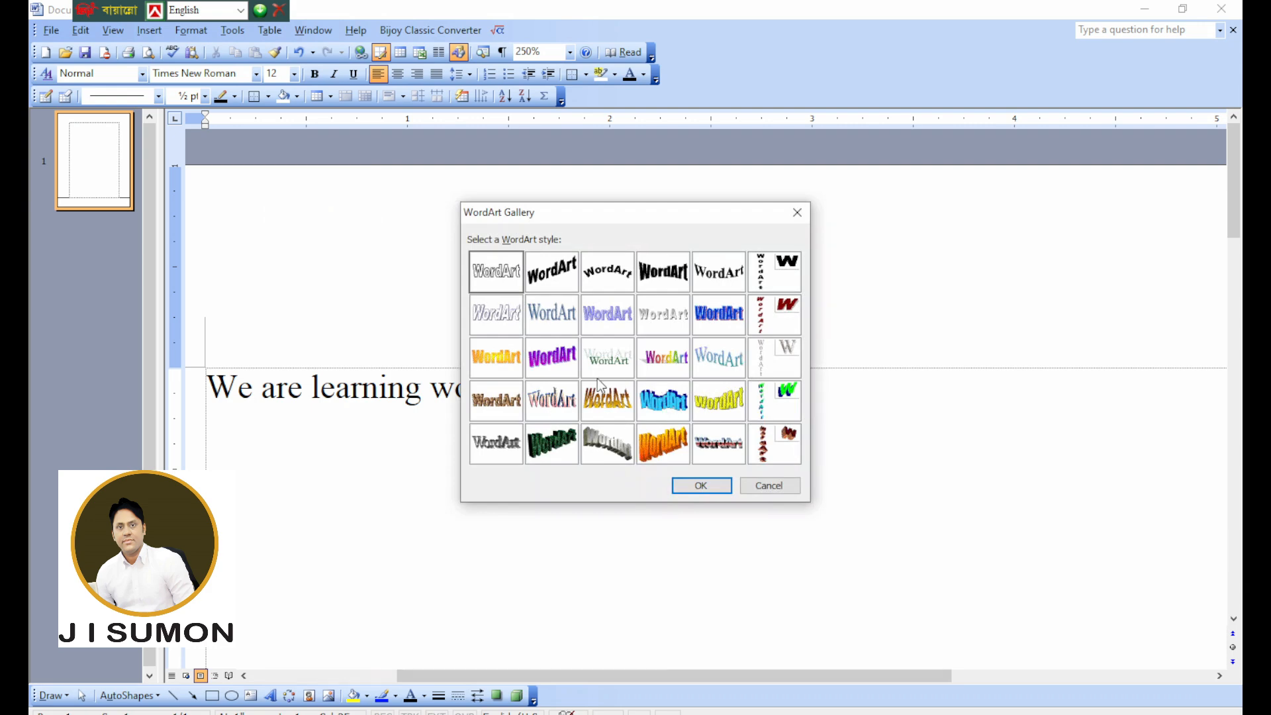
left_click(654, 323)
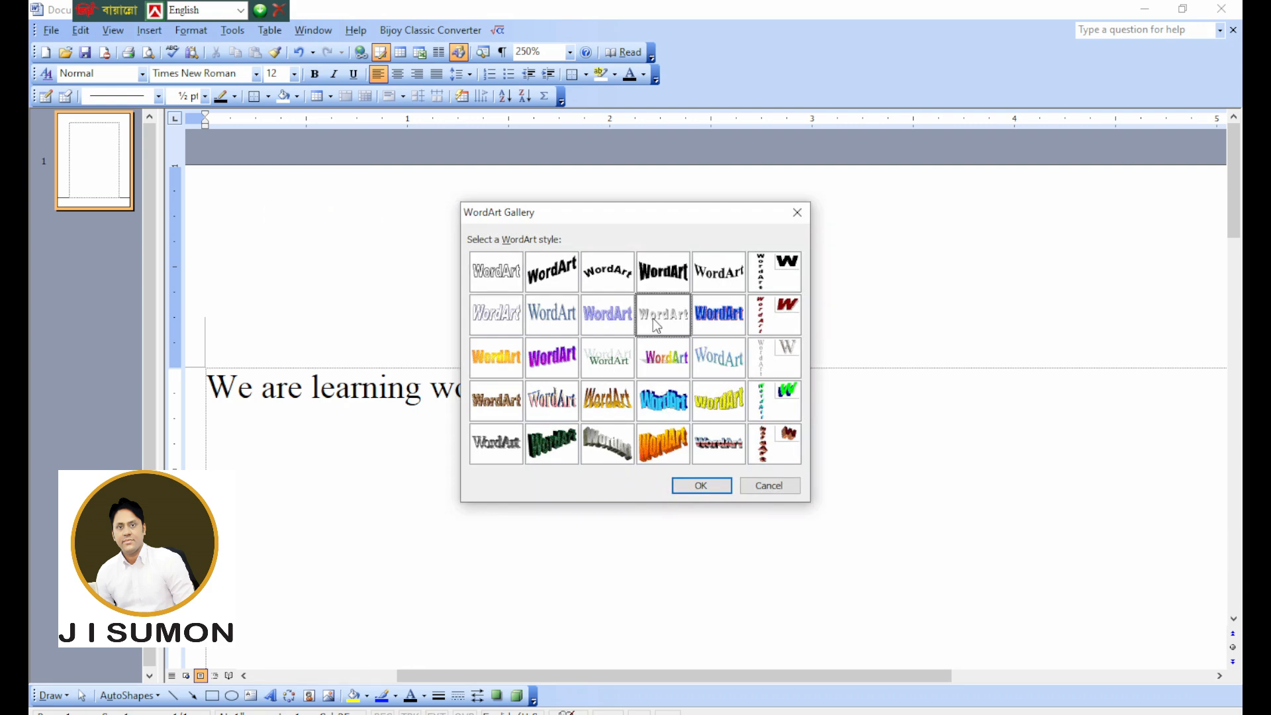
left_click(700, 485)
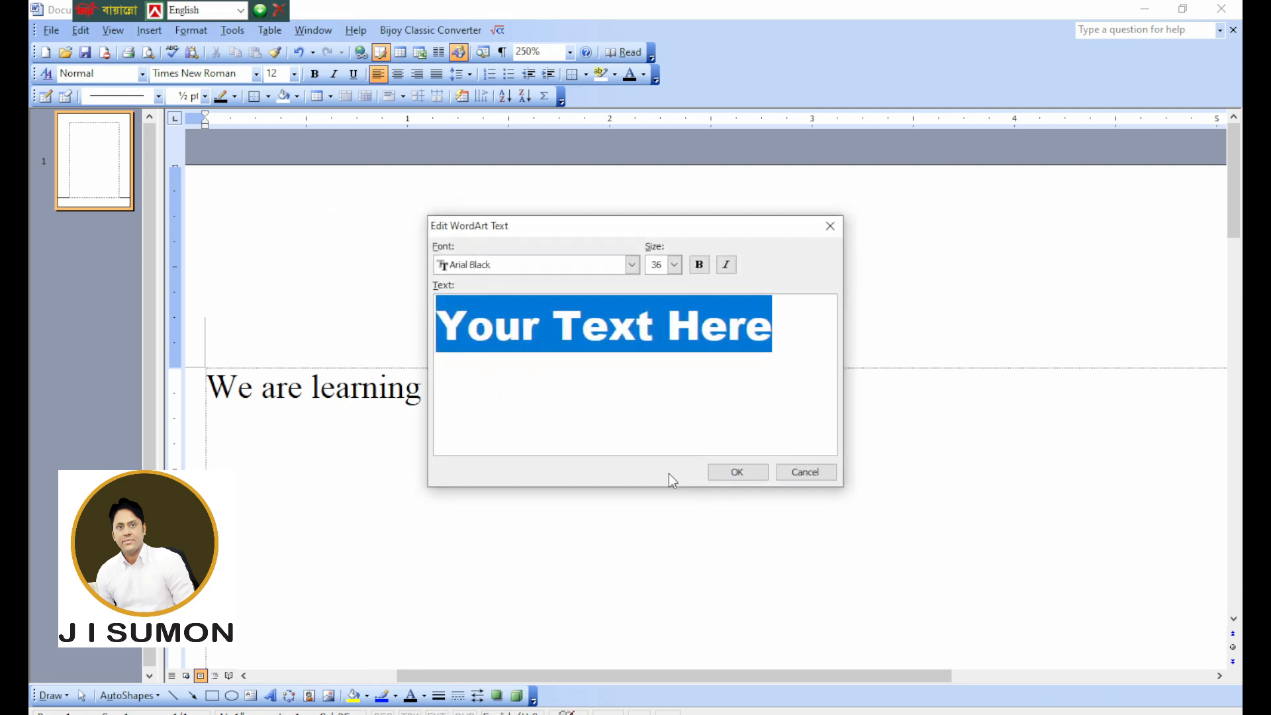
Enter "DESHGORO" as the WordArt text, keeping Arial Black at size 36, and place it in the document.
type("de")
key("BackSpace")
key("BackSpace")
type("DESH")
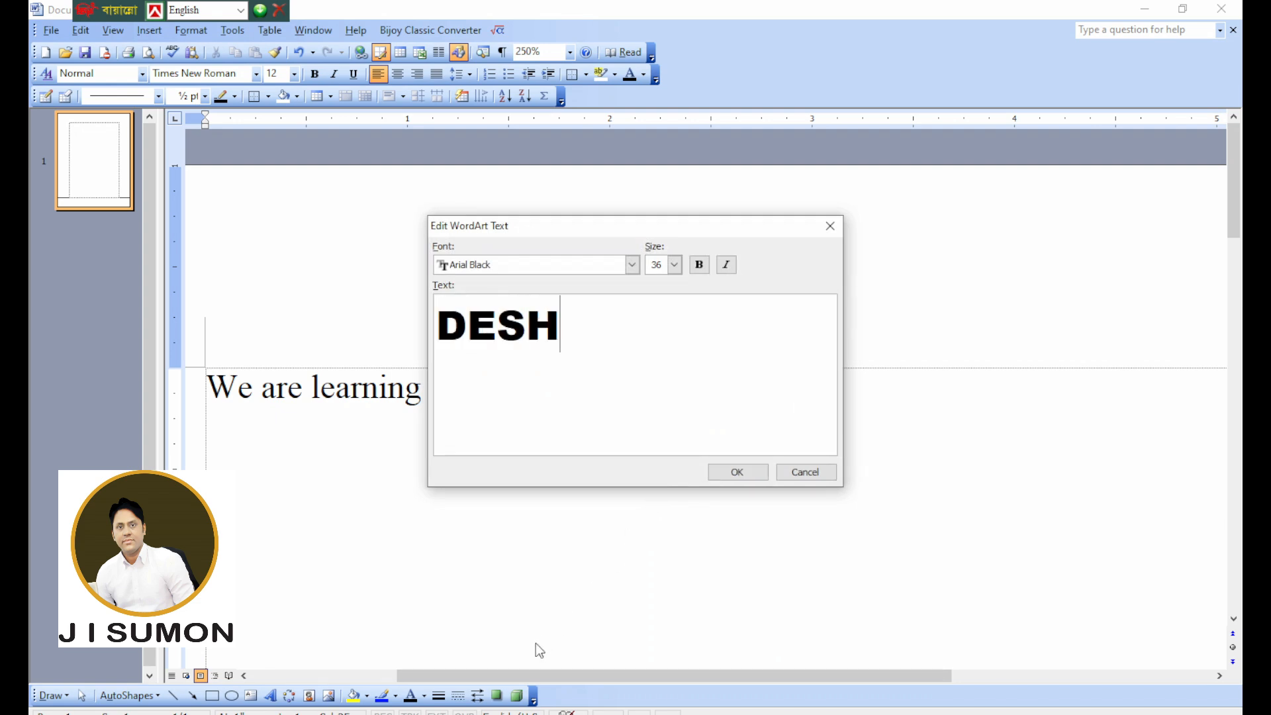
type("GORO")
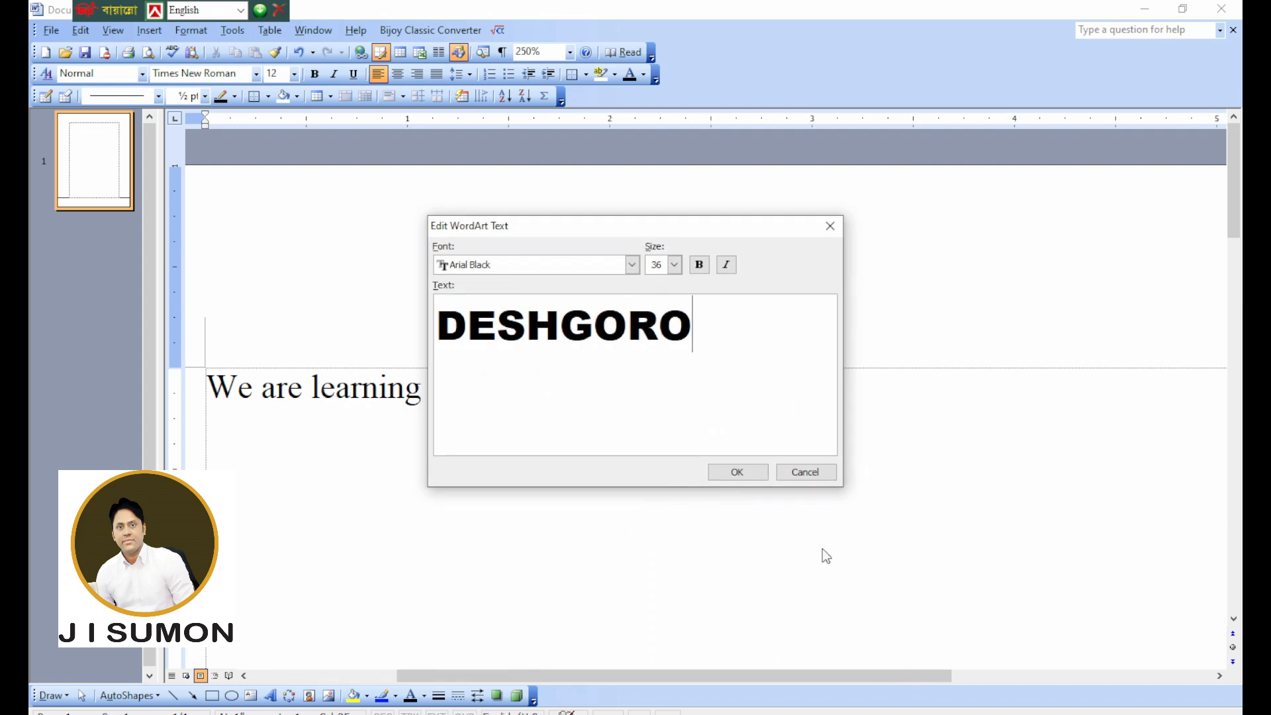
left_click(735, 472)
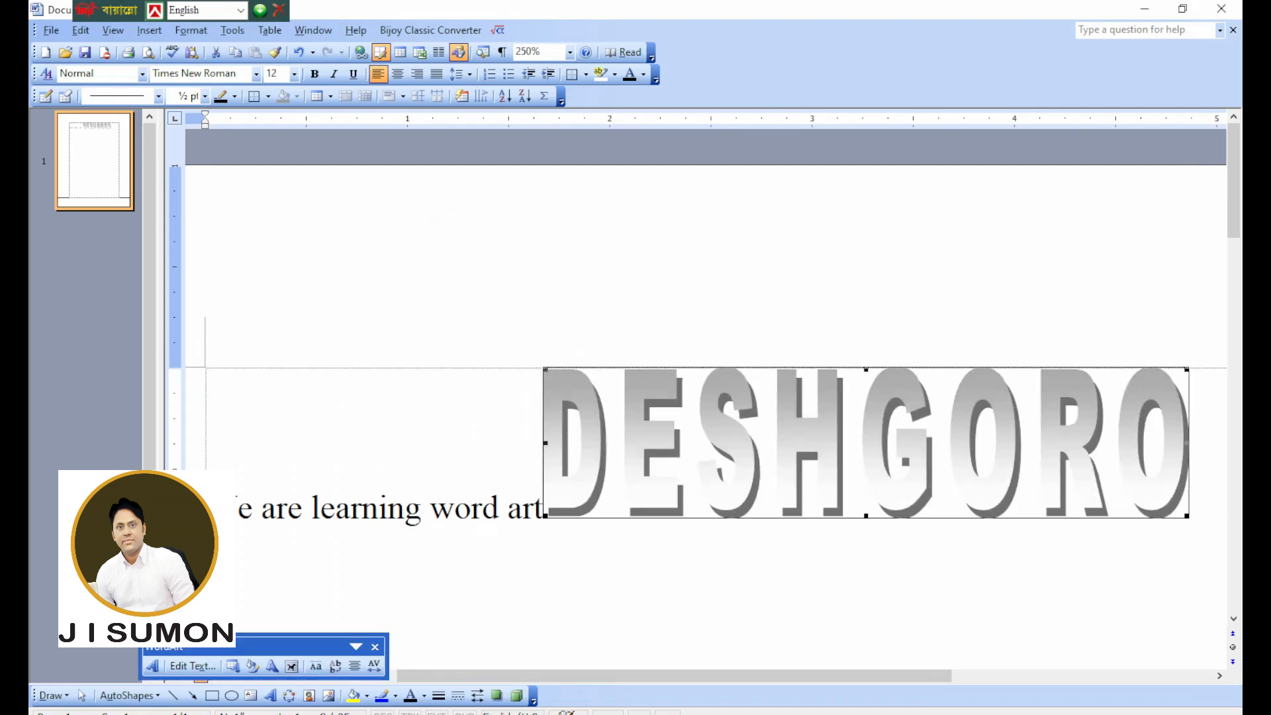
Switch to the notes document and review the Rule-34 WordArt watermark instructions for Office Version 2003.
left_click(607, 677)
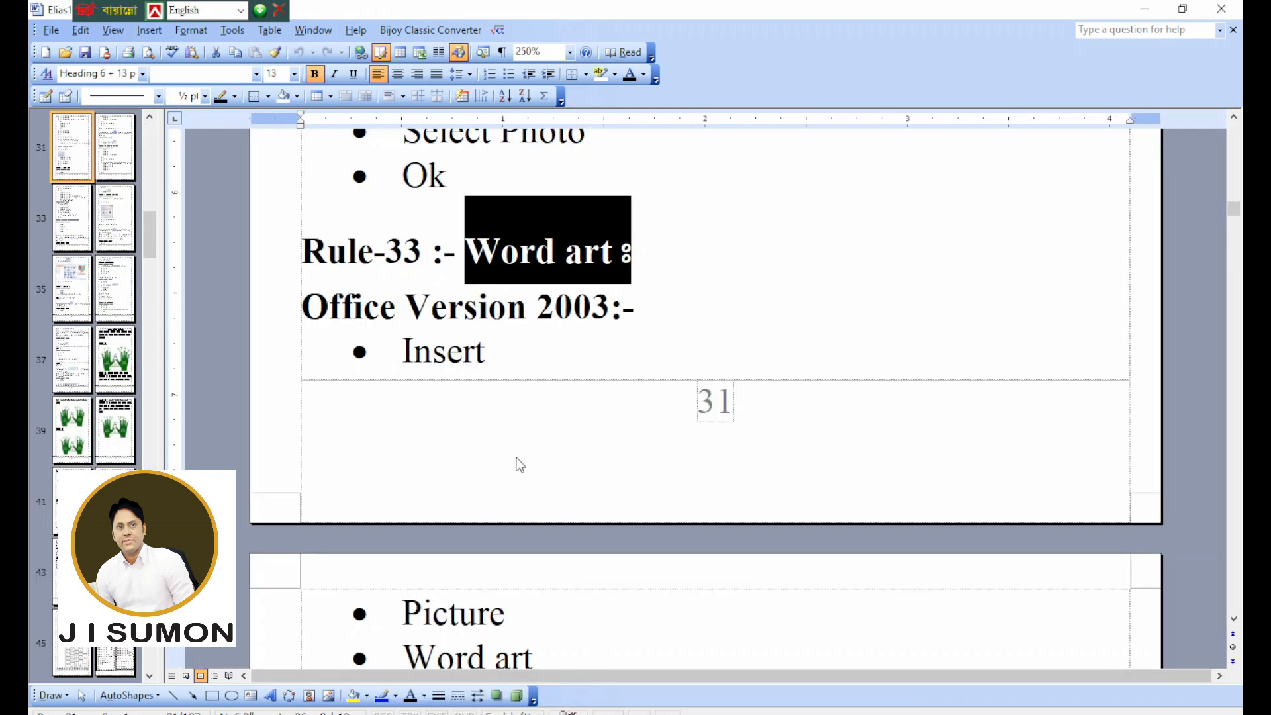
scroll(522, 463, "down", 10)
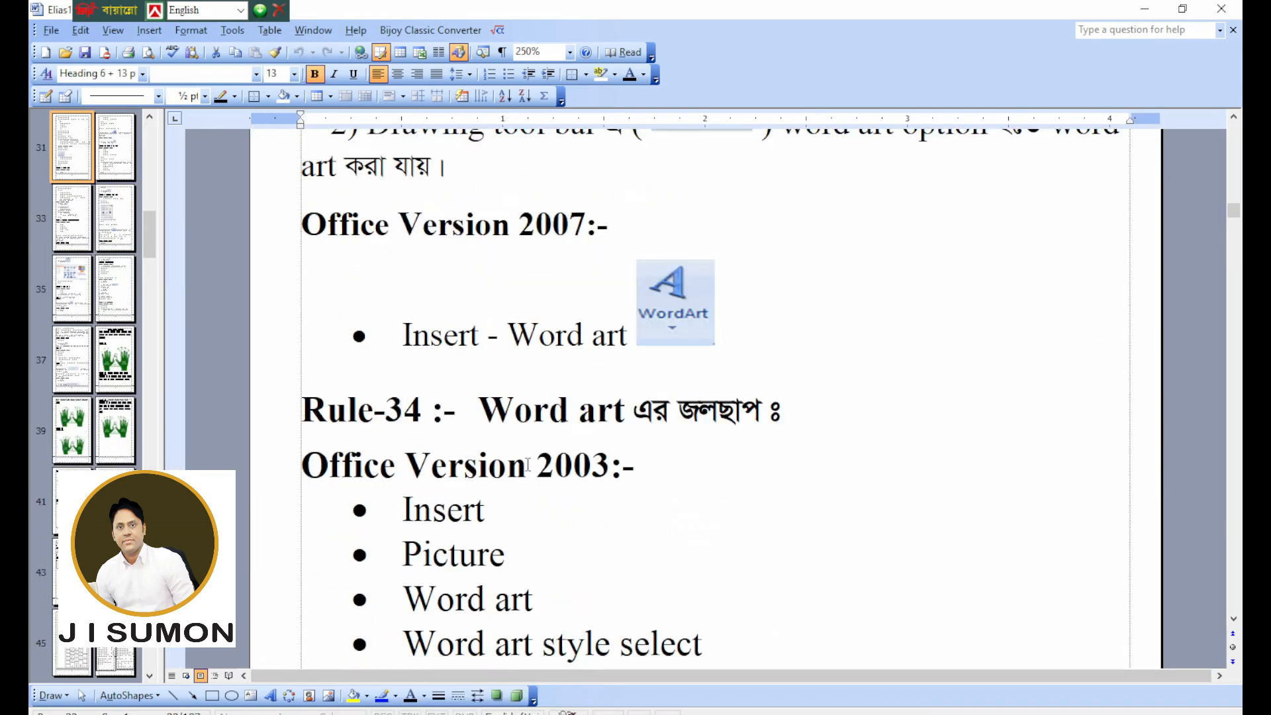
left_click_drag(480, 411, 788, 414)
scroll(665, 471, "down", 2)
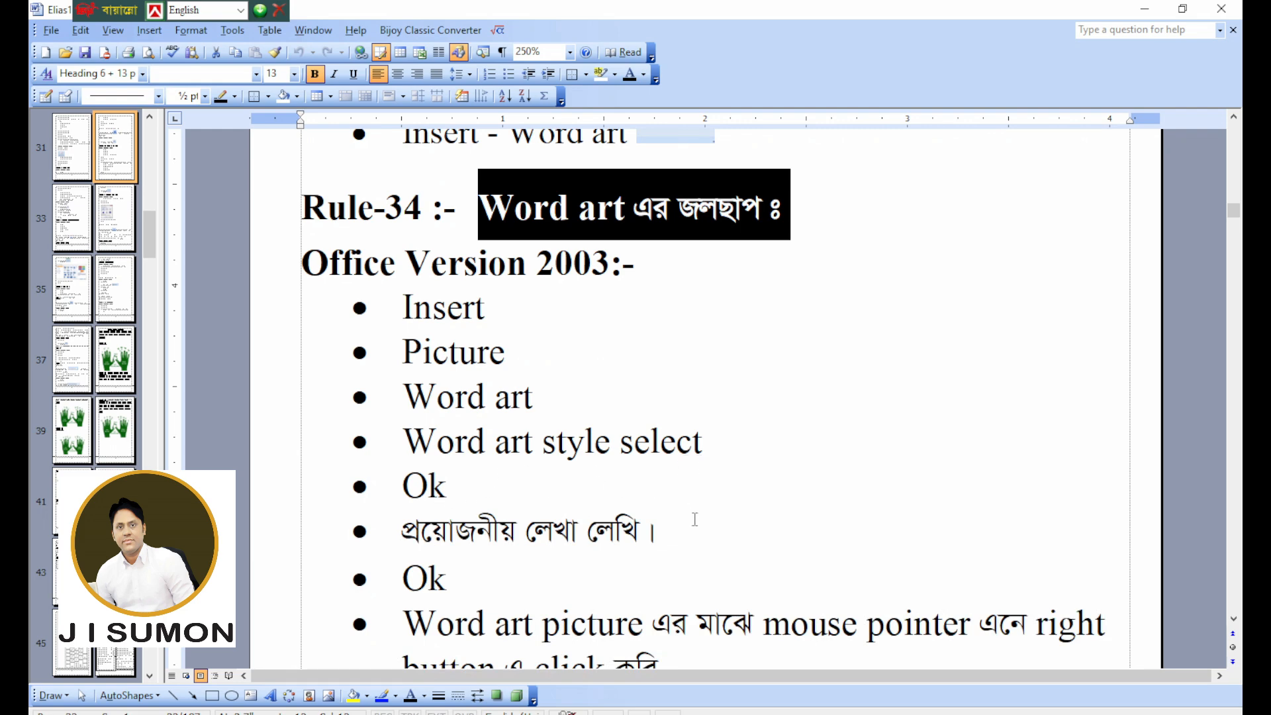
left_click(503, 588)
scroll(603, 553, "down", 1)
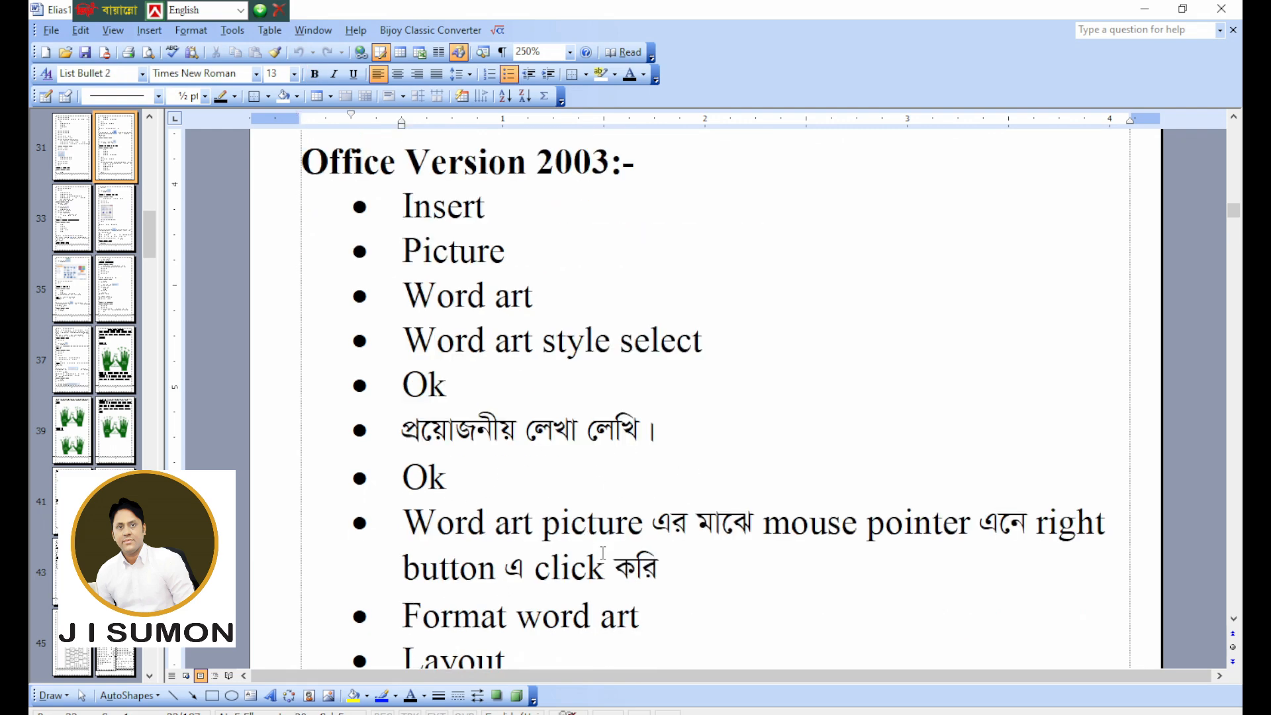
left_click_drag(446, 495, 405, 206)
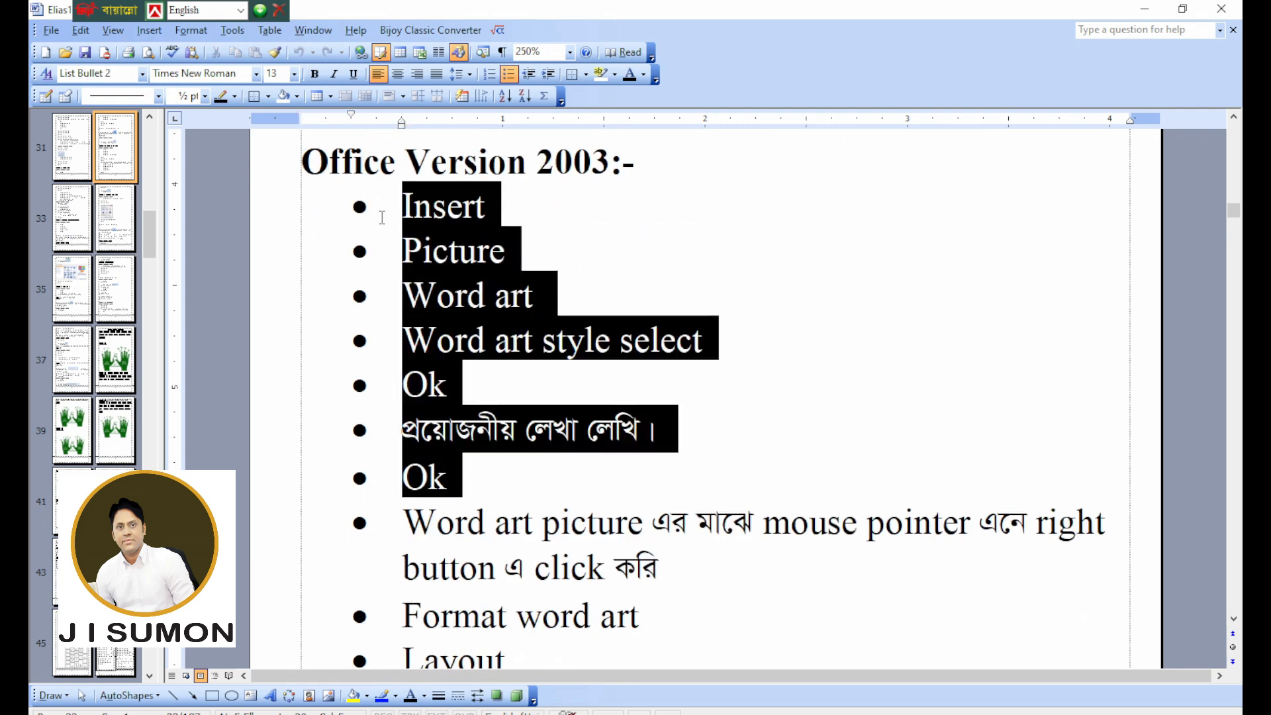
scroll(543, 308, "down", 1)
left_click(485, 427)
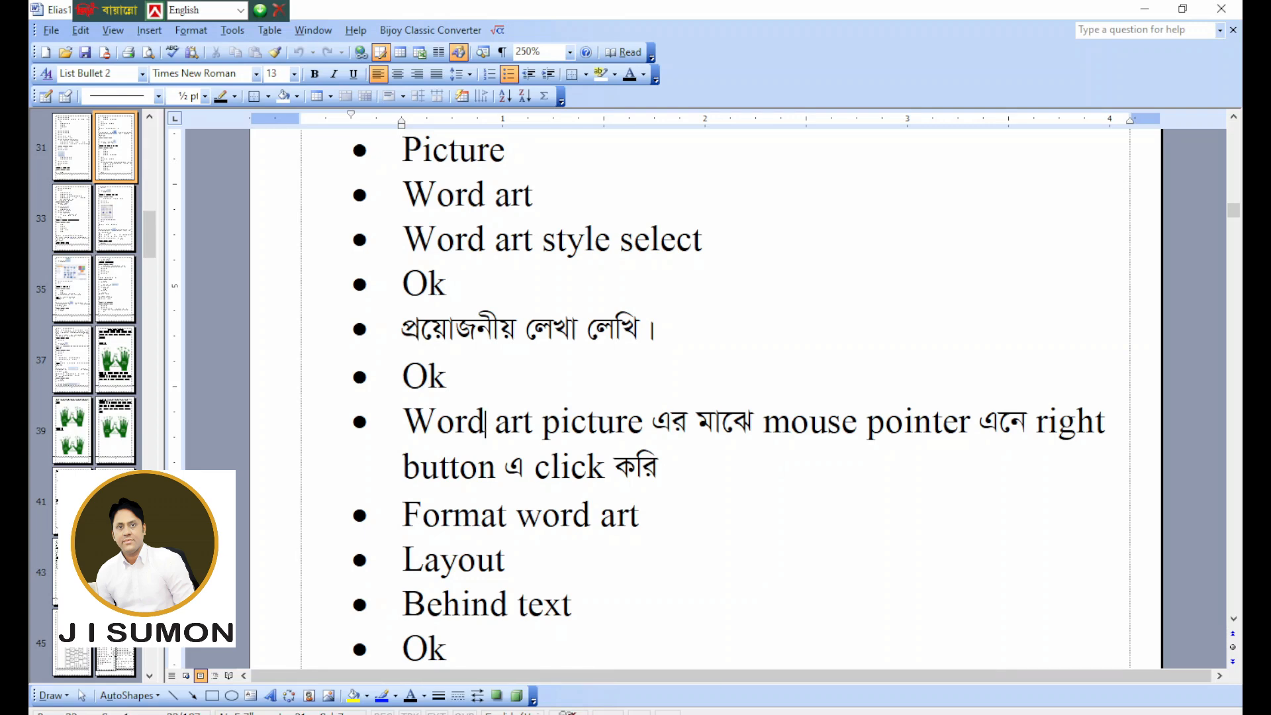
Return to the document with the DESHGORO WordArt and set the WordArt's layout to Behind text.
left_click(811, 662)
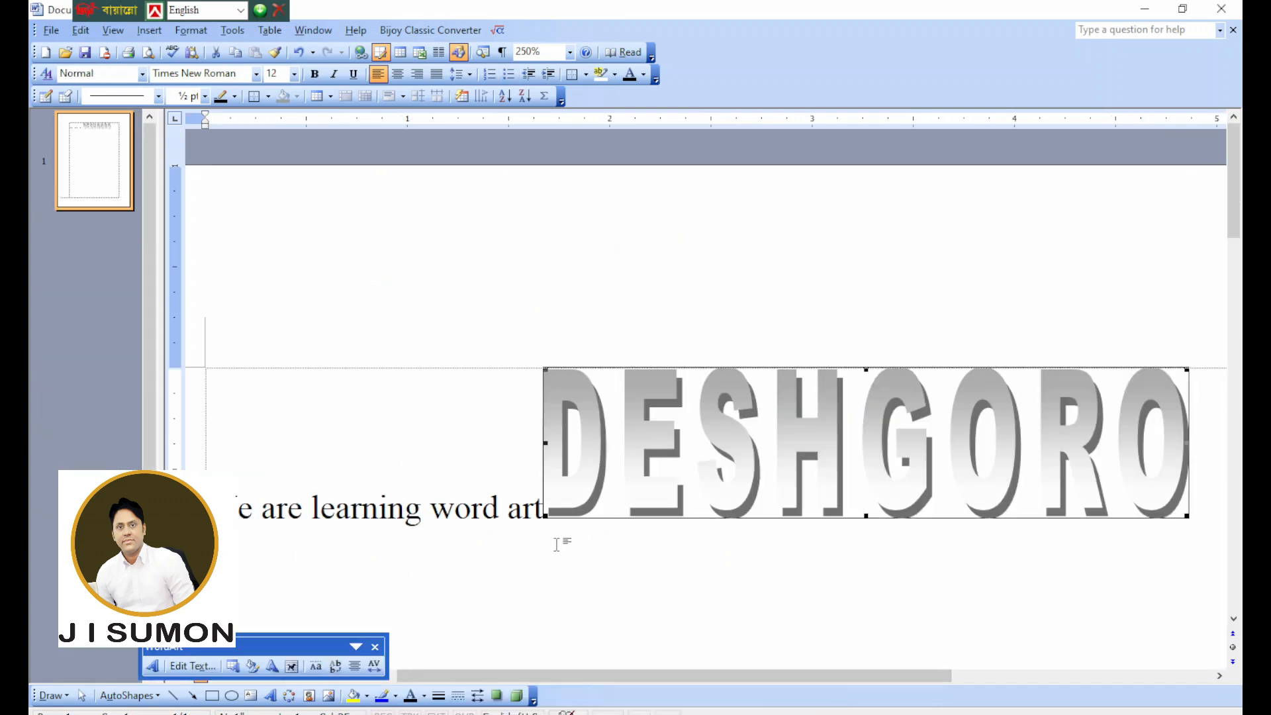
scroll(764, 443, "down", 4, "ctrl")
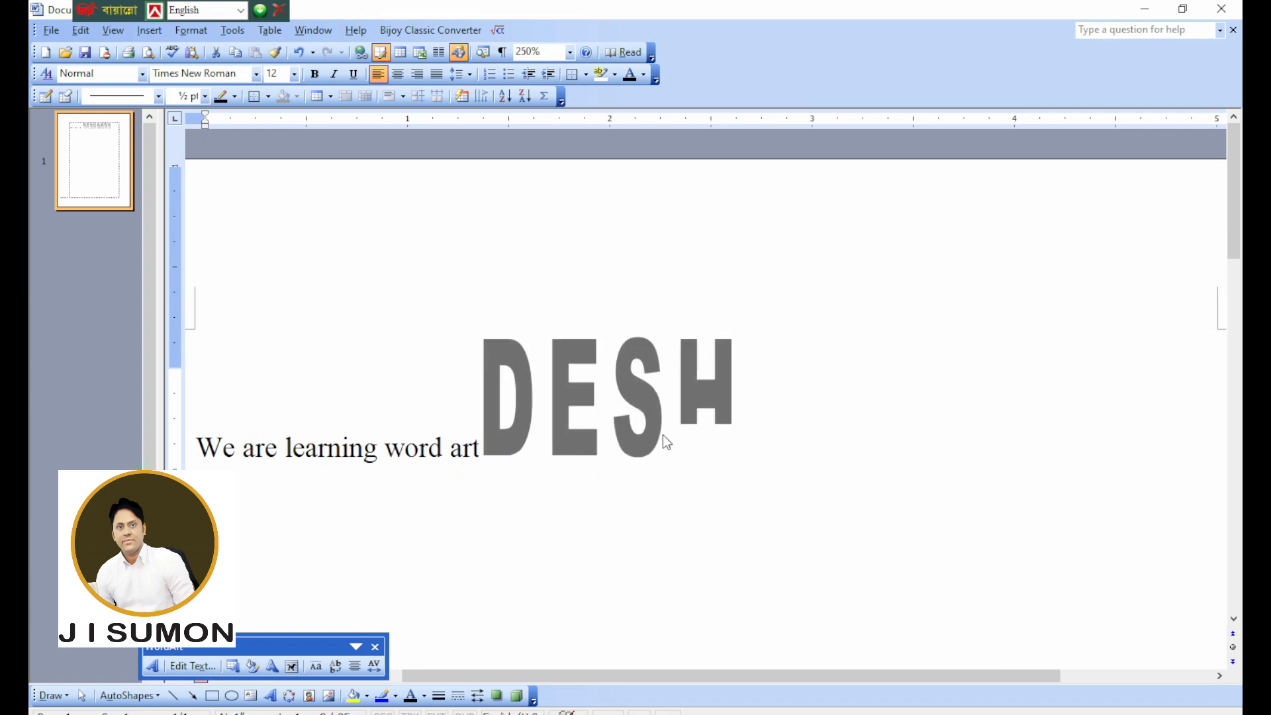
right_click(672, 402)
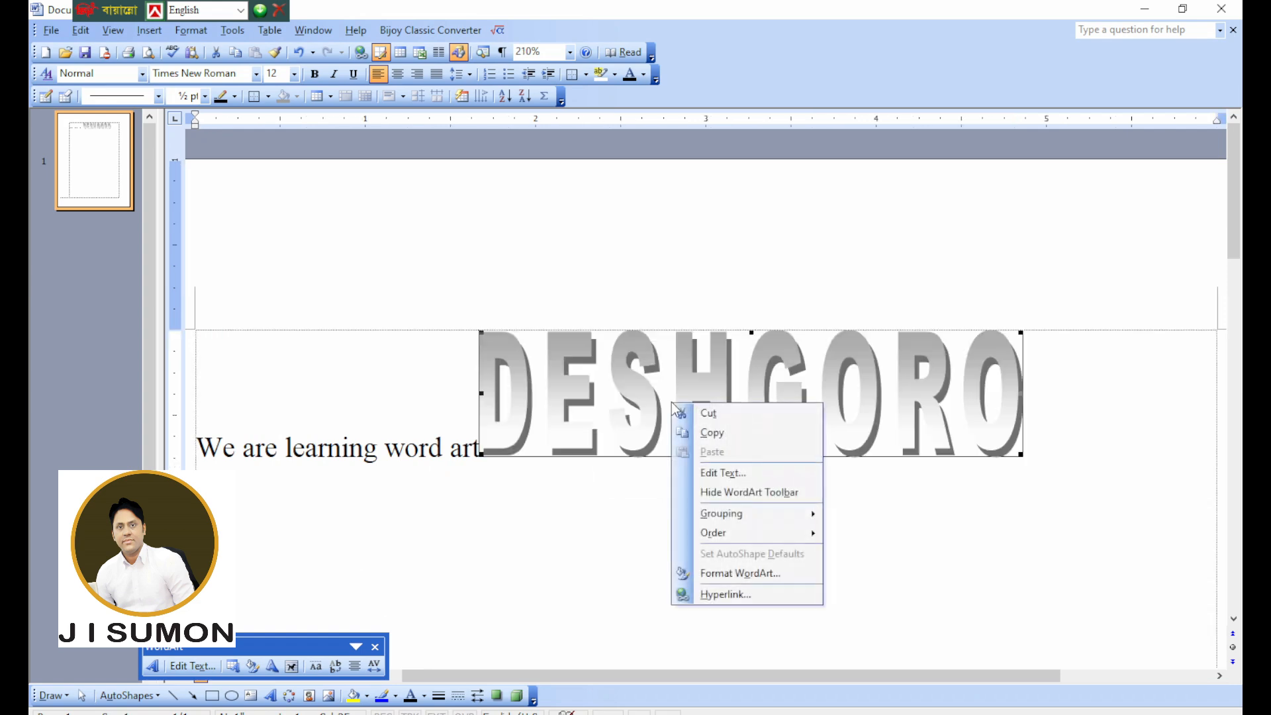
left_click(739, 572)
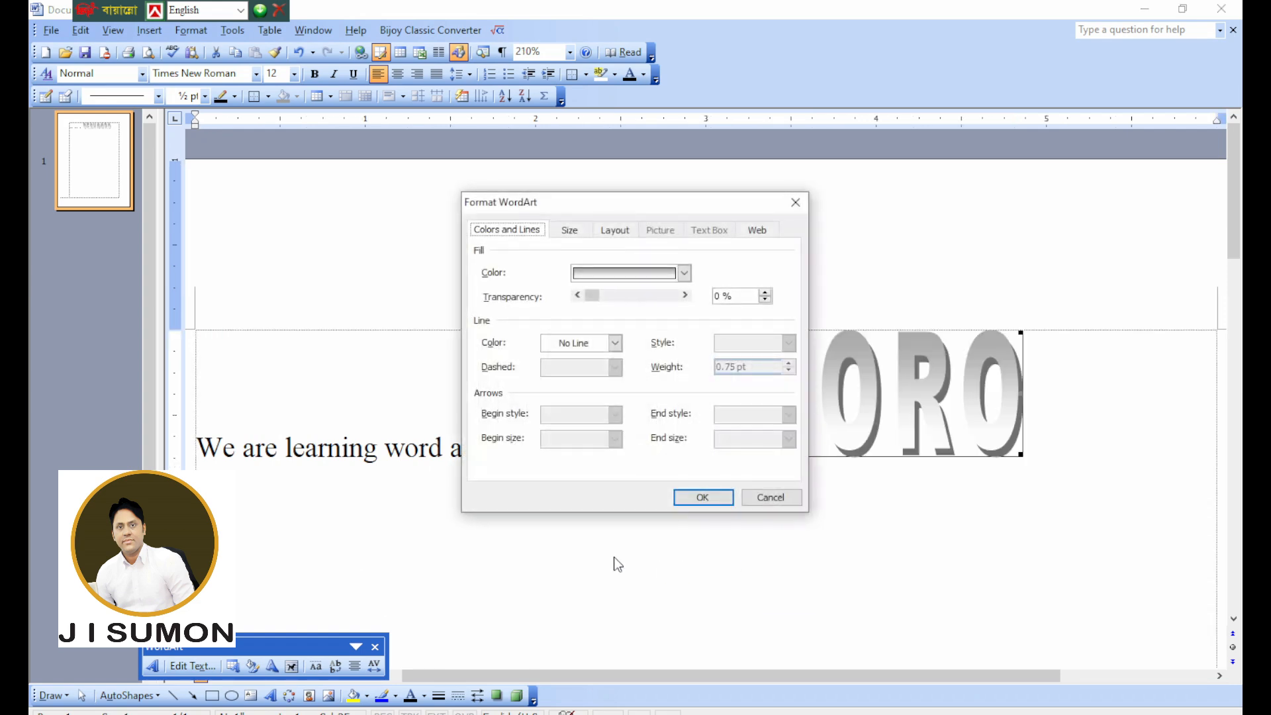
left_click(618, 231)
left_click(715, 305)
left_click(703, 498)
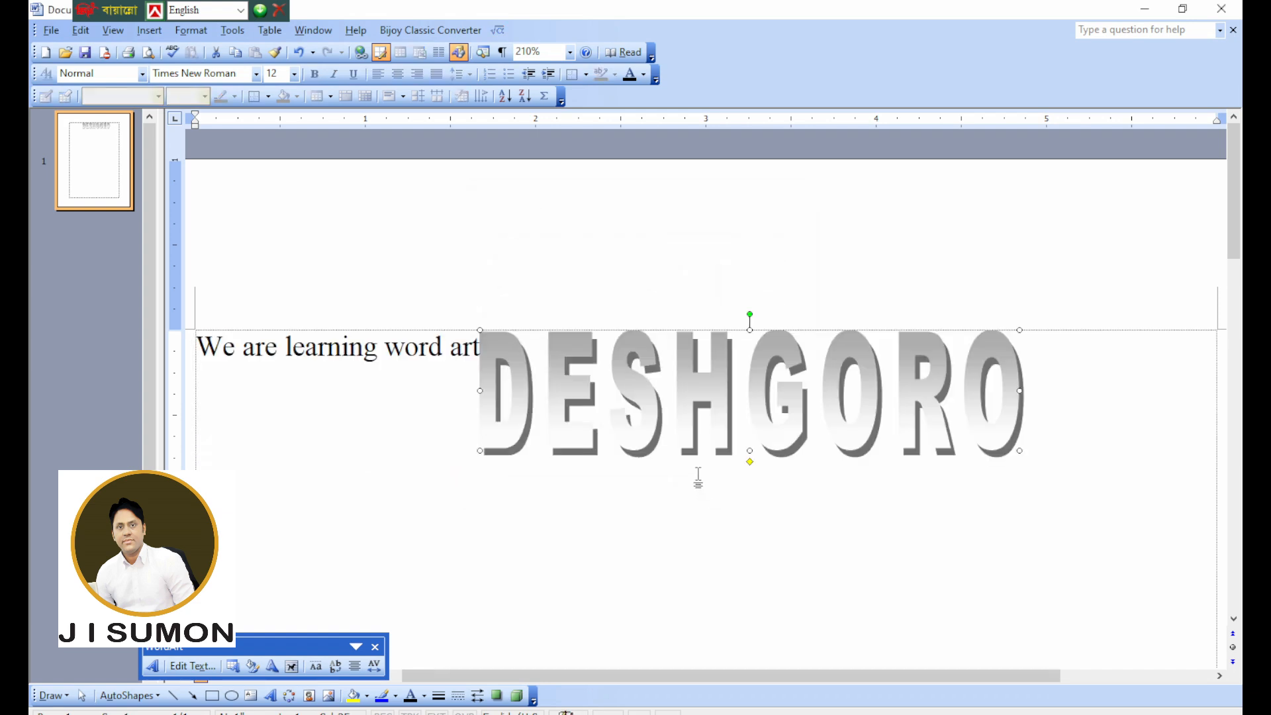
Move the DESHGORO WordArt below the sentence, roughly centred between the page margins.
scroll(705, 469, "down", 1)
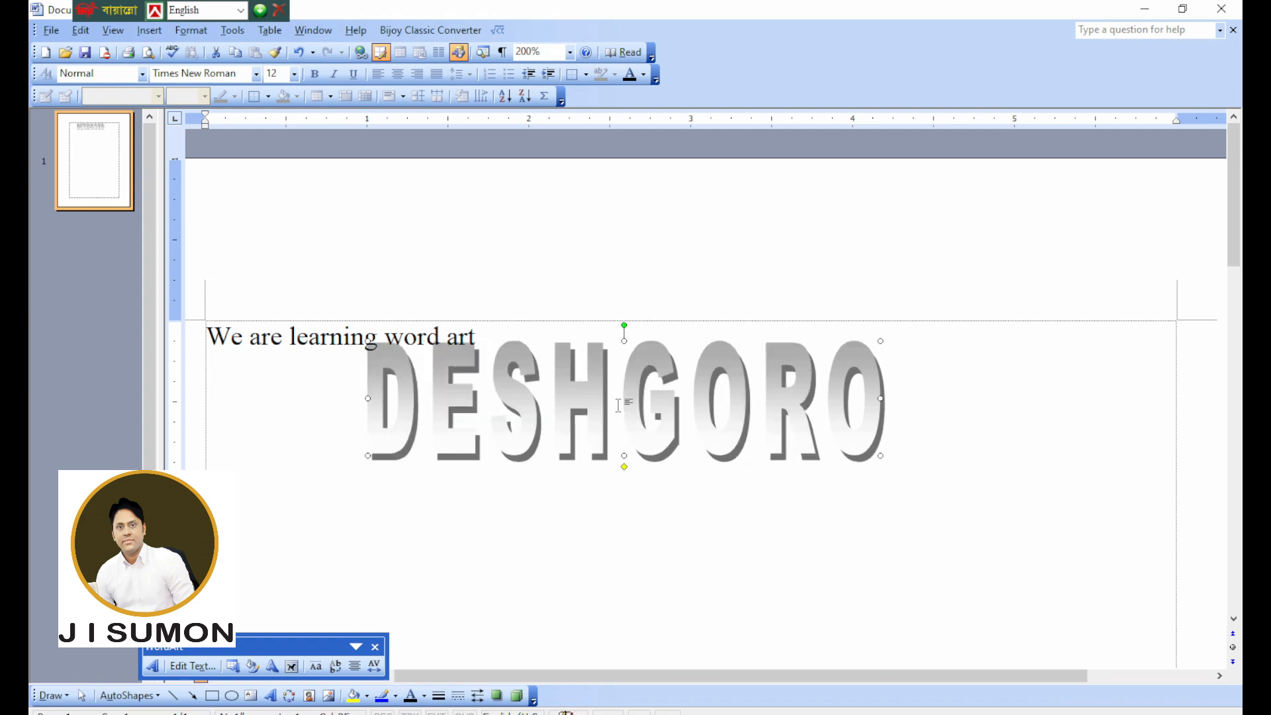
left_click_drag(663, 408, 641, 389)
left_click(642, 396)
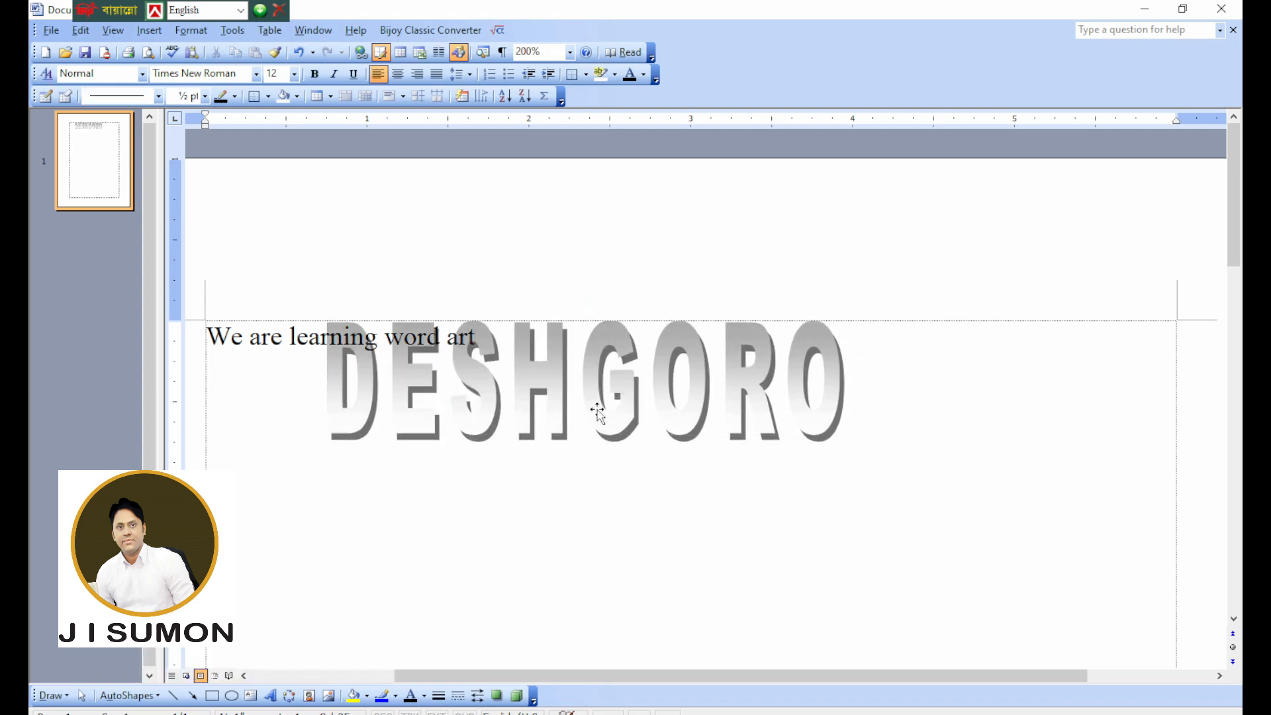
left_click_drag(604, 412, 647, 519)
left_click_drag(671, 582, 672, 583)
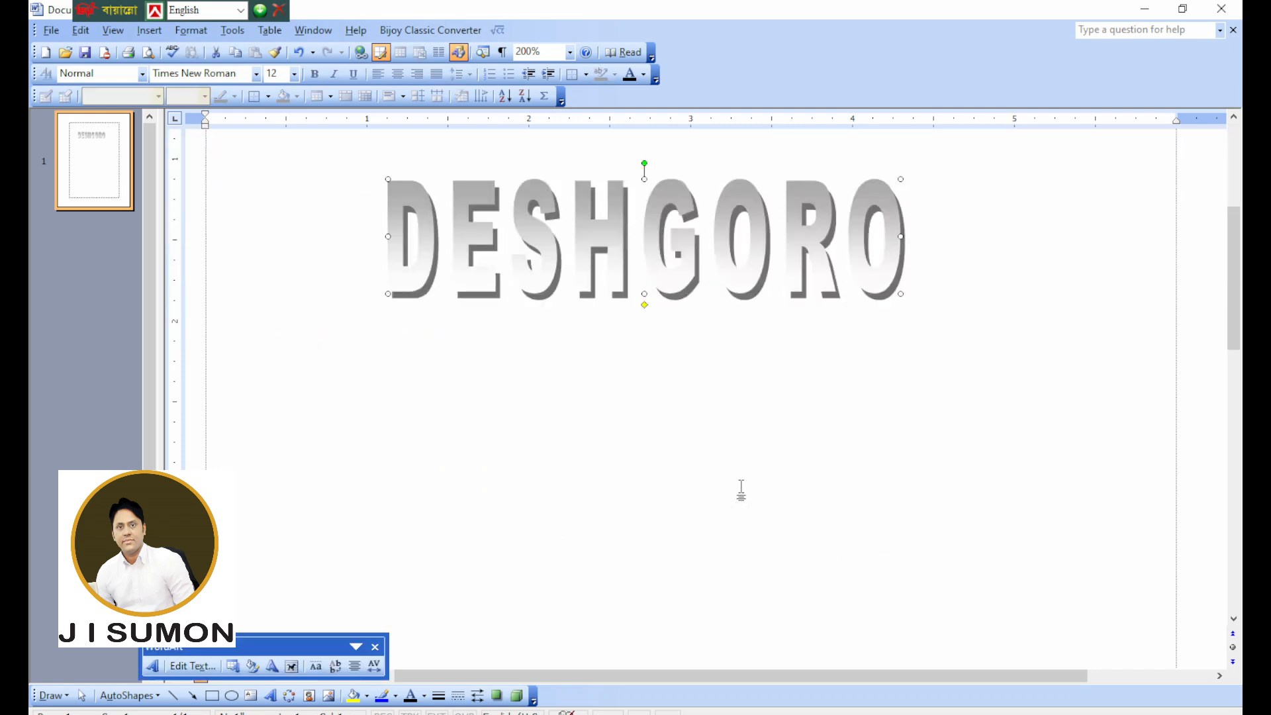
scroll(666, 325, "up", 3)
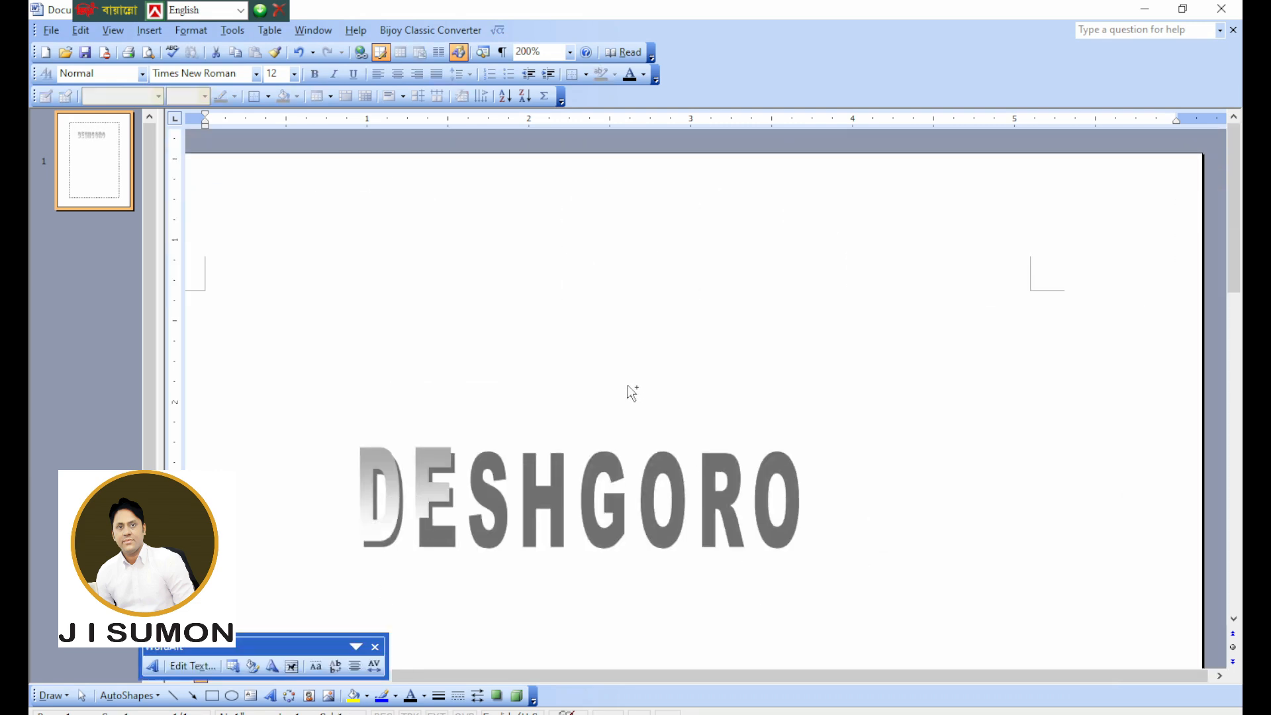
scroll(627, 388, "down", 3, "ctrl")
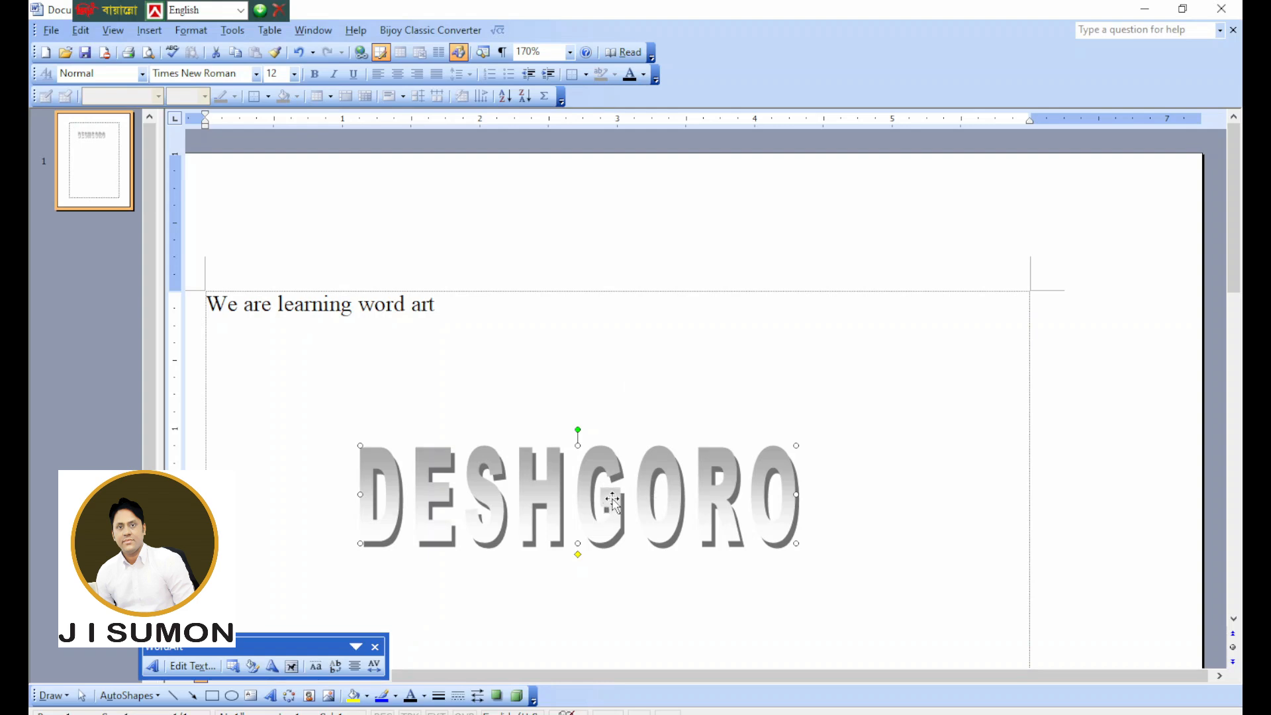
left_click_drag(612, 502, 618, 528)
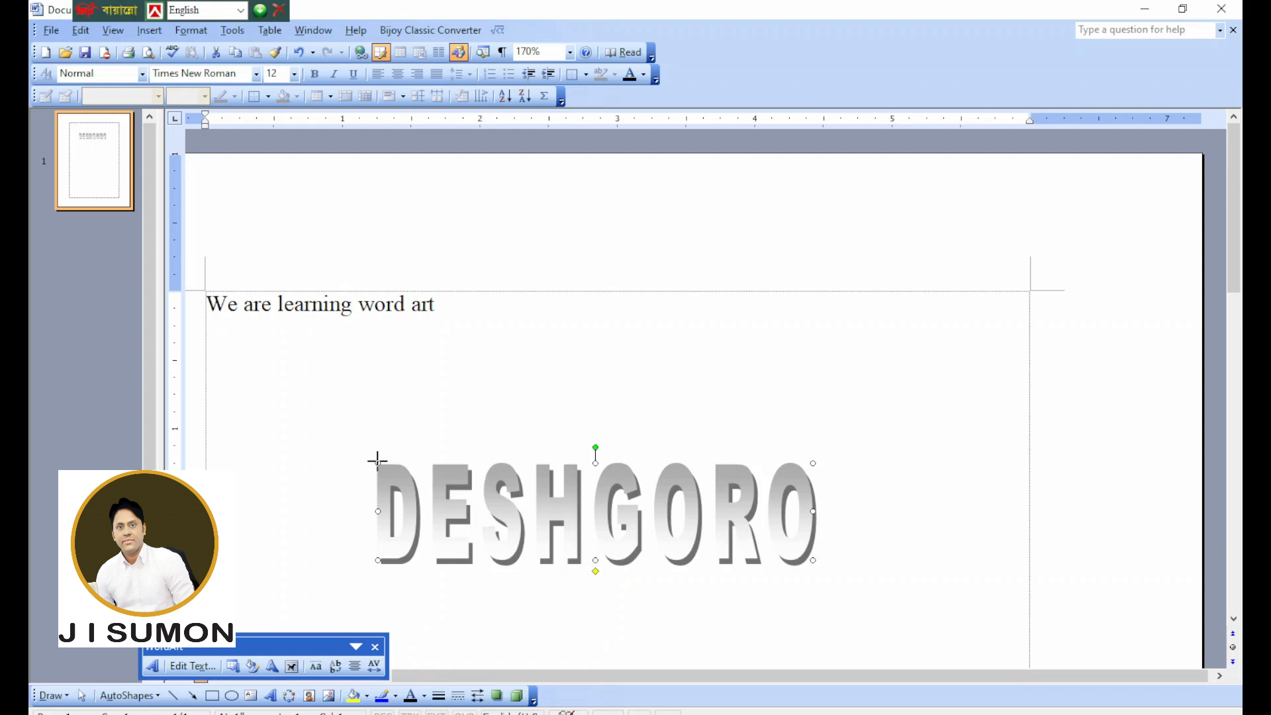
Enlarge the DESHGORO WordArt from its upper-left corner, shift it slightly down and right, and tilt it slightly counterclockwise.
left_click_drag(377, 460, 320, 437)
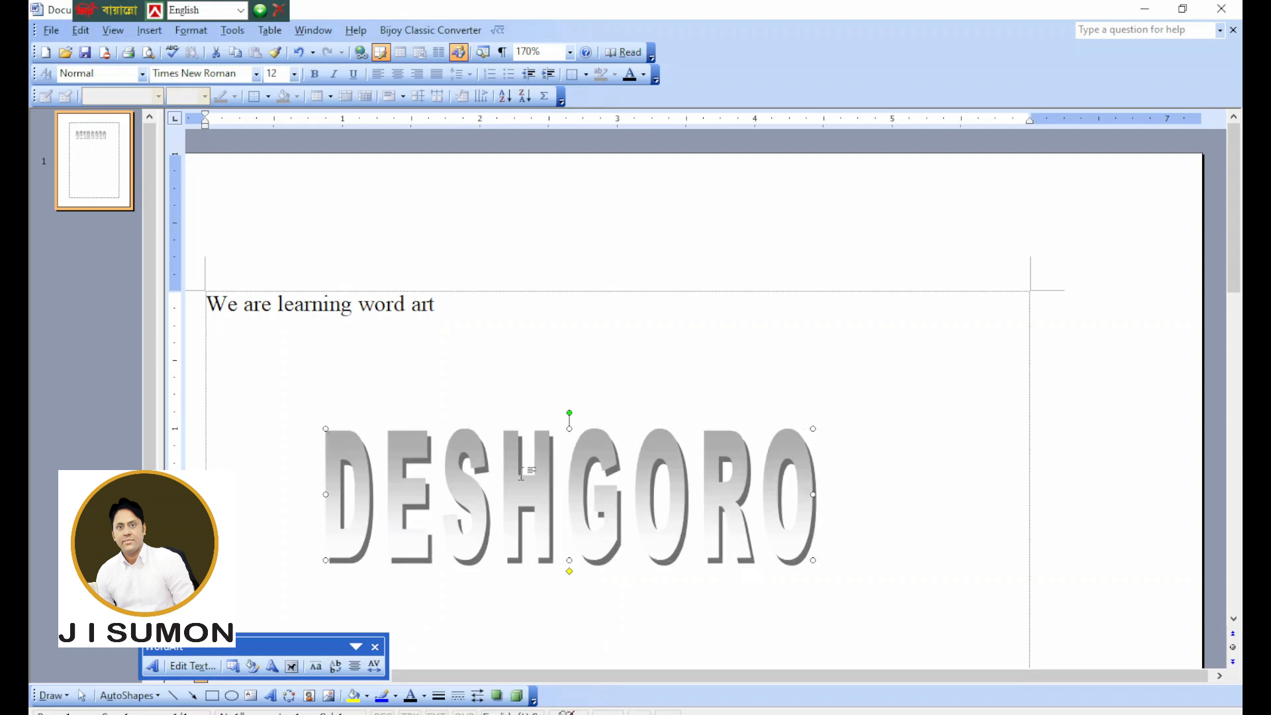
left_click_drag(559, 499, 567, 524)
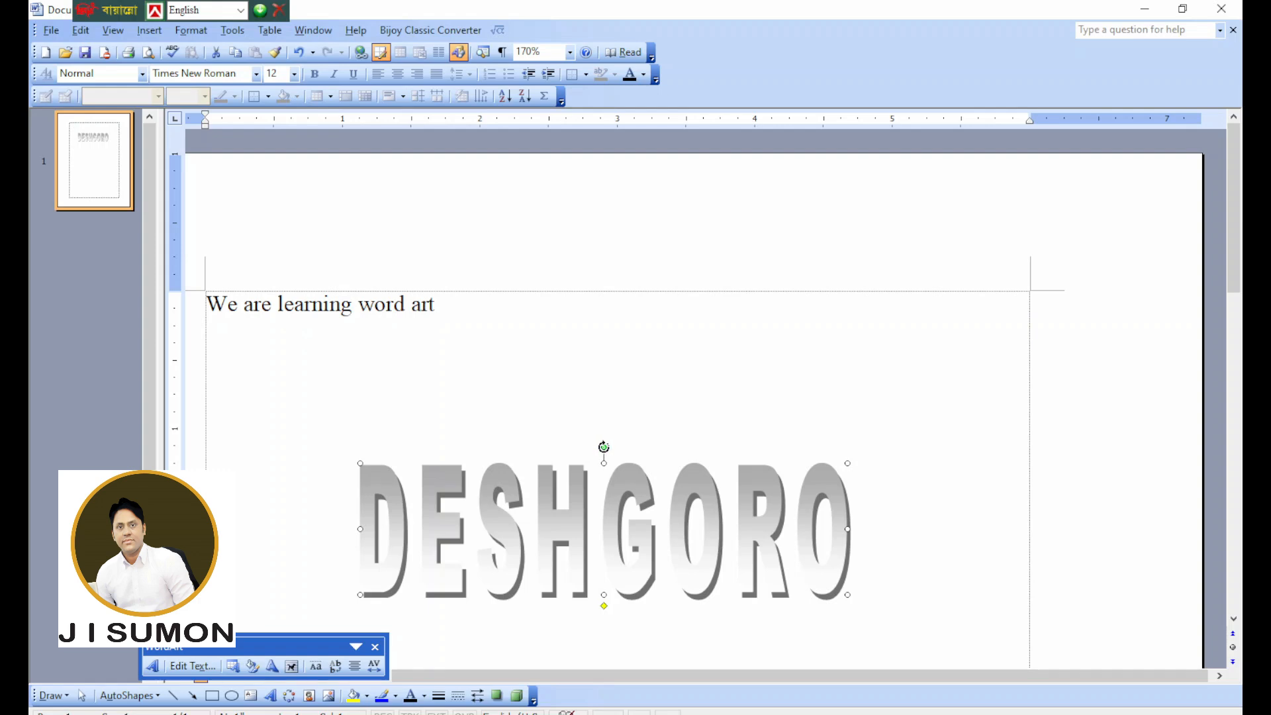
left_click_drag(603, 447, 583, 452)
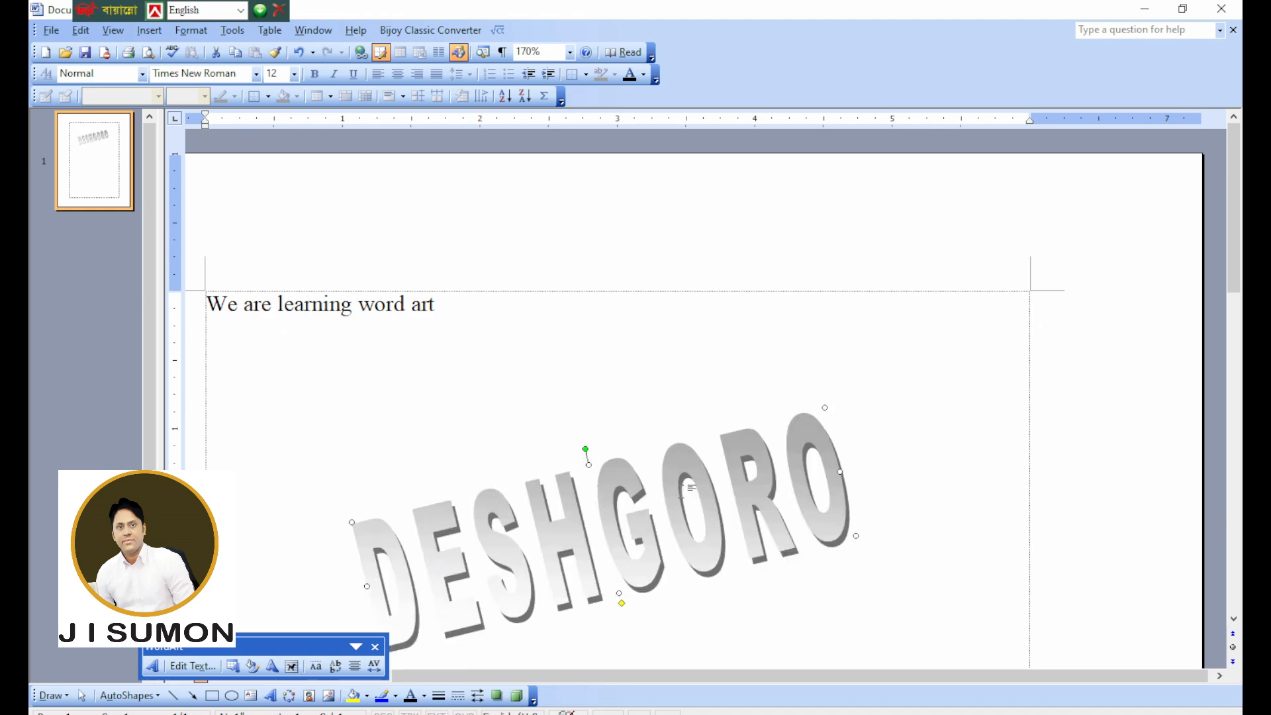
Cut the tilted DESHGORO WordArt from the page body and paste it into the page header.
scroll(689, 488, "down", 1)
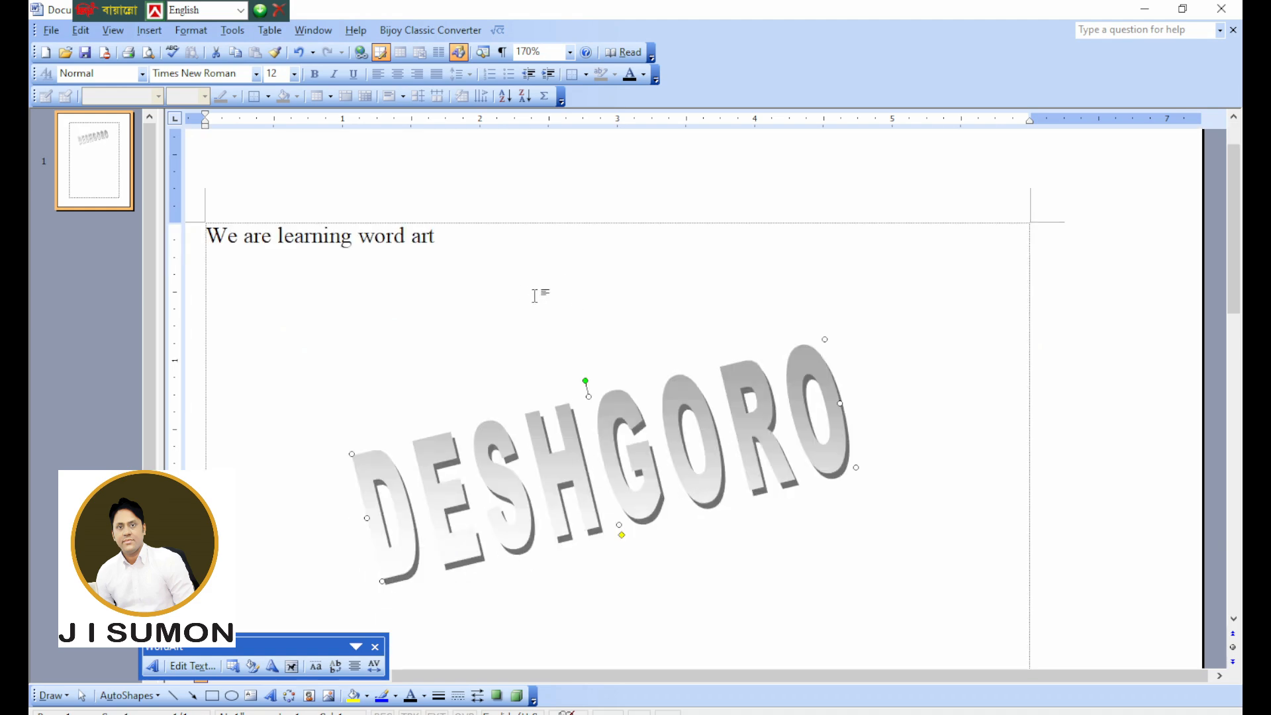
left_click(80, 30)
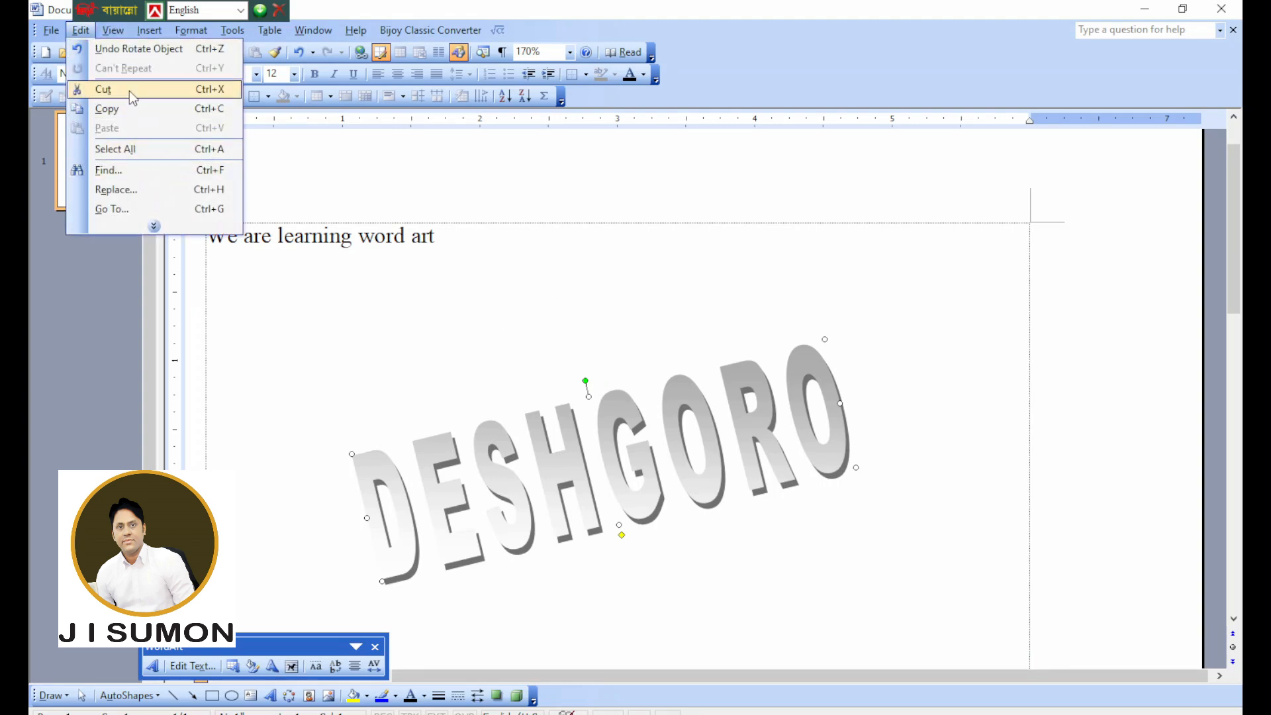
left_click(129, 90)
left_click(112, 30)
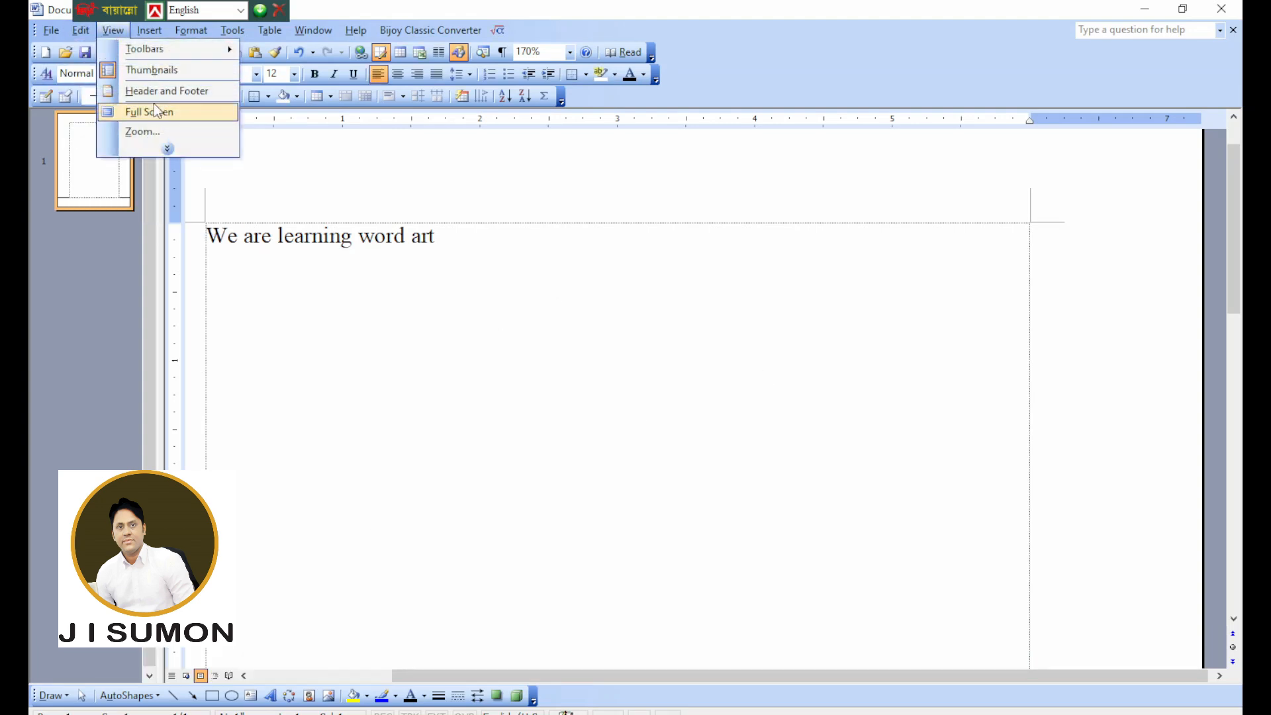
left_click(152, 90)
left_click(80, 30)
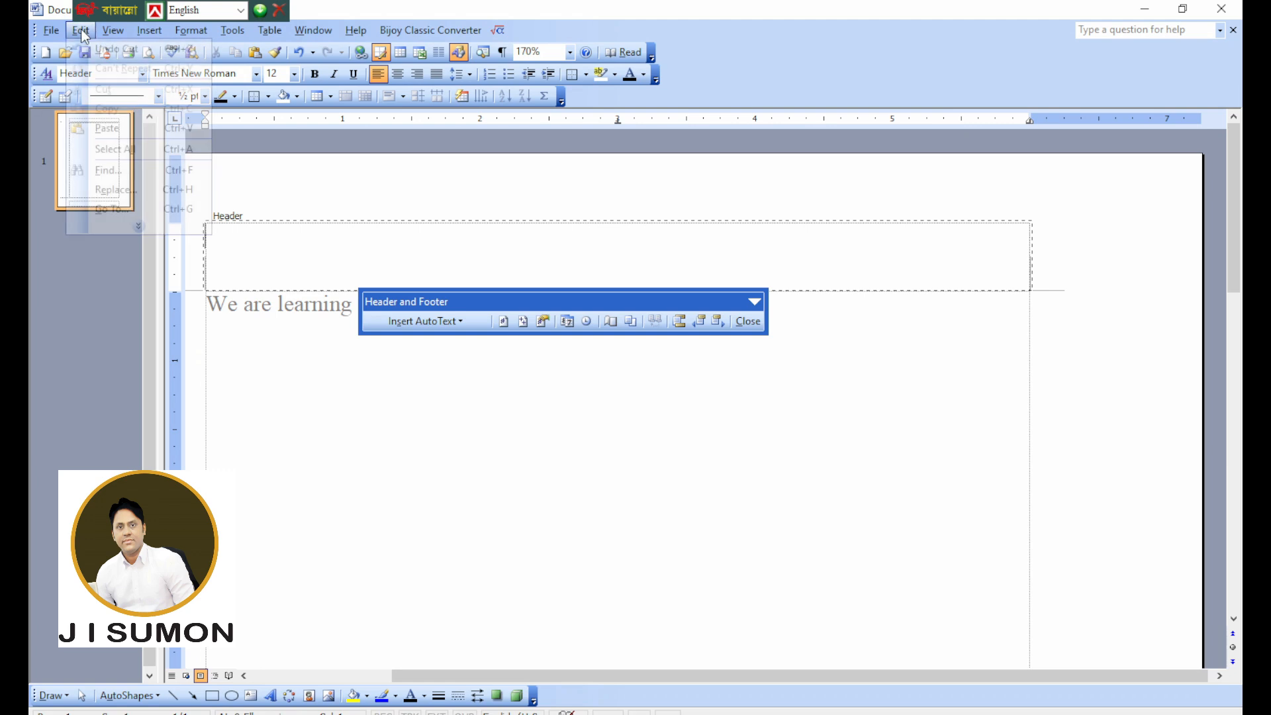
left_click(129, 132)
scroll(570, 455, "down", 1)
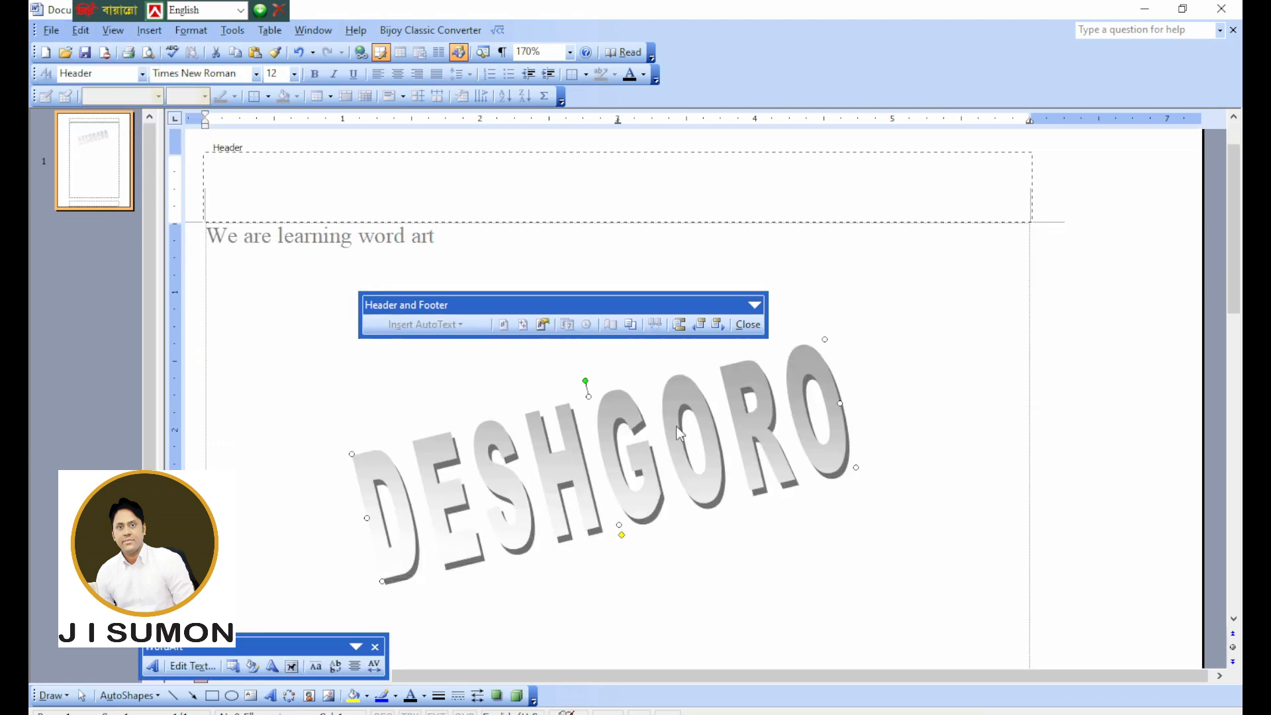
Leave header editing and test the DESHGORO watermark by entering sample text over it in the body and deleting that text.
double_click(955, 356)
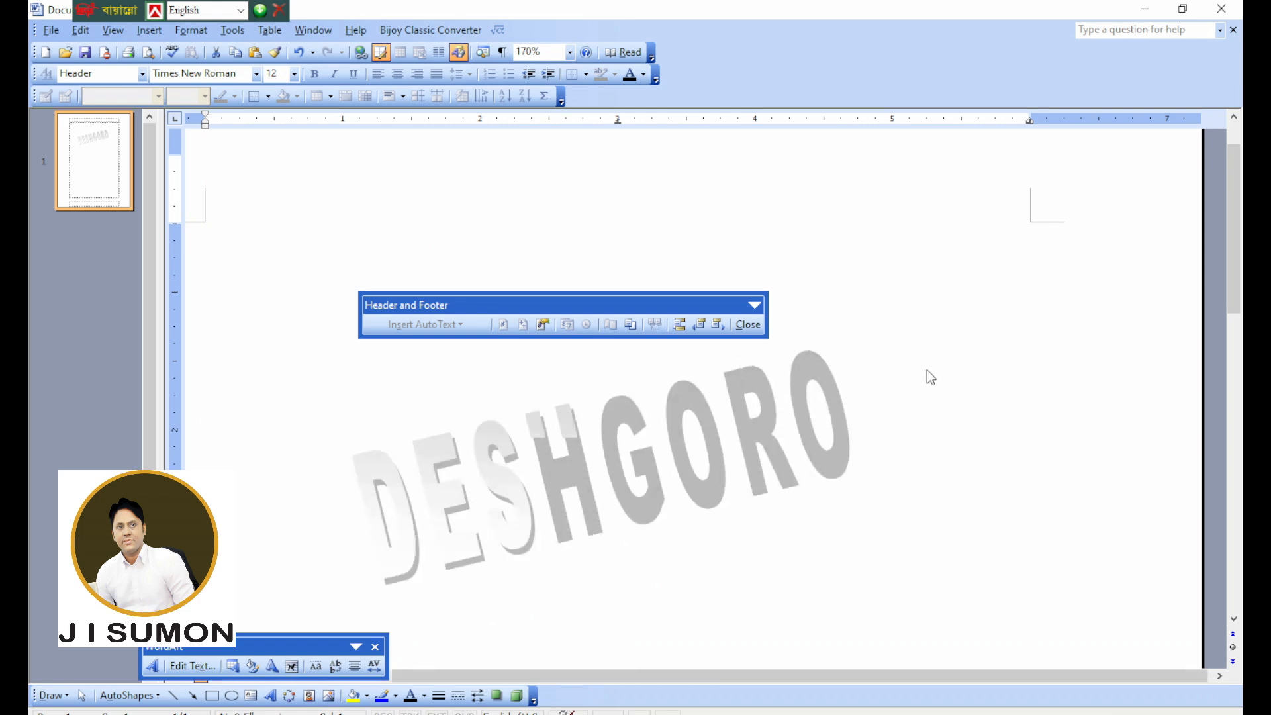
left_click(443, 255)
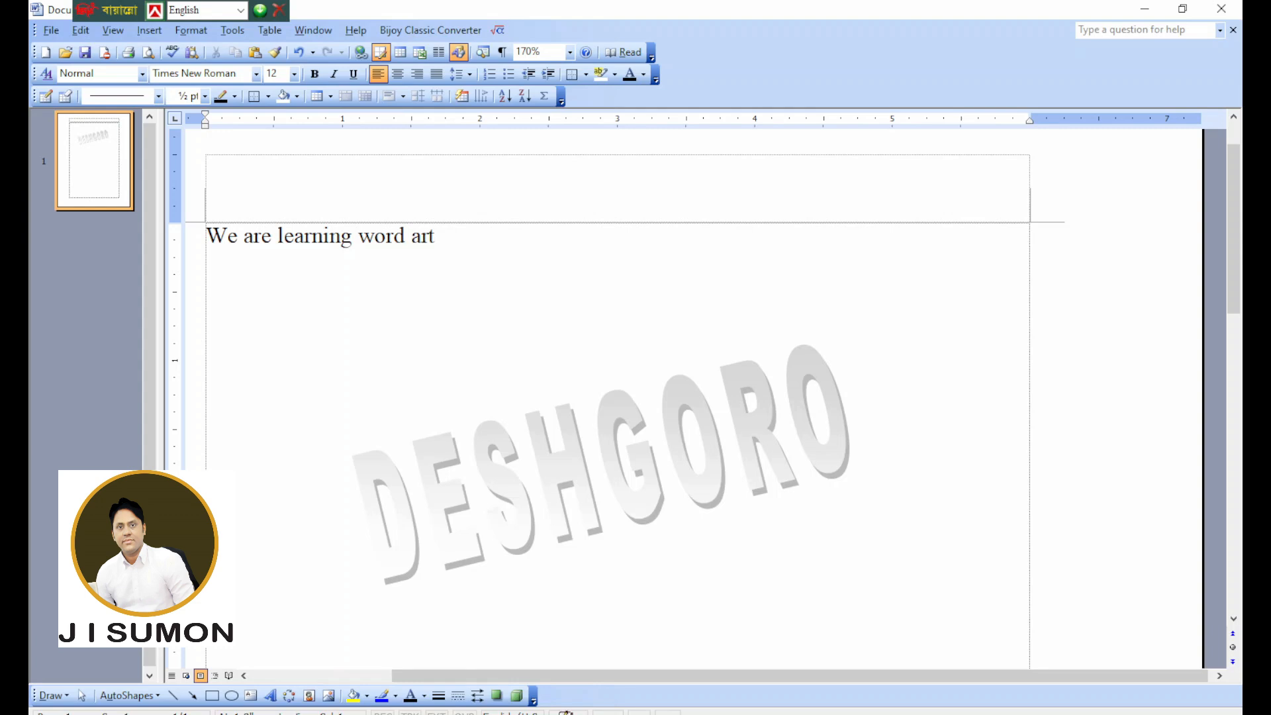
type("GHSDJGHDKSHGKLDSHGK;LDSHGLKSDHGKLHGKLDSH")
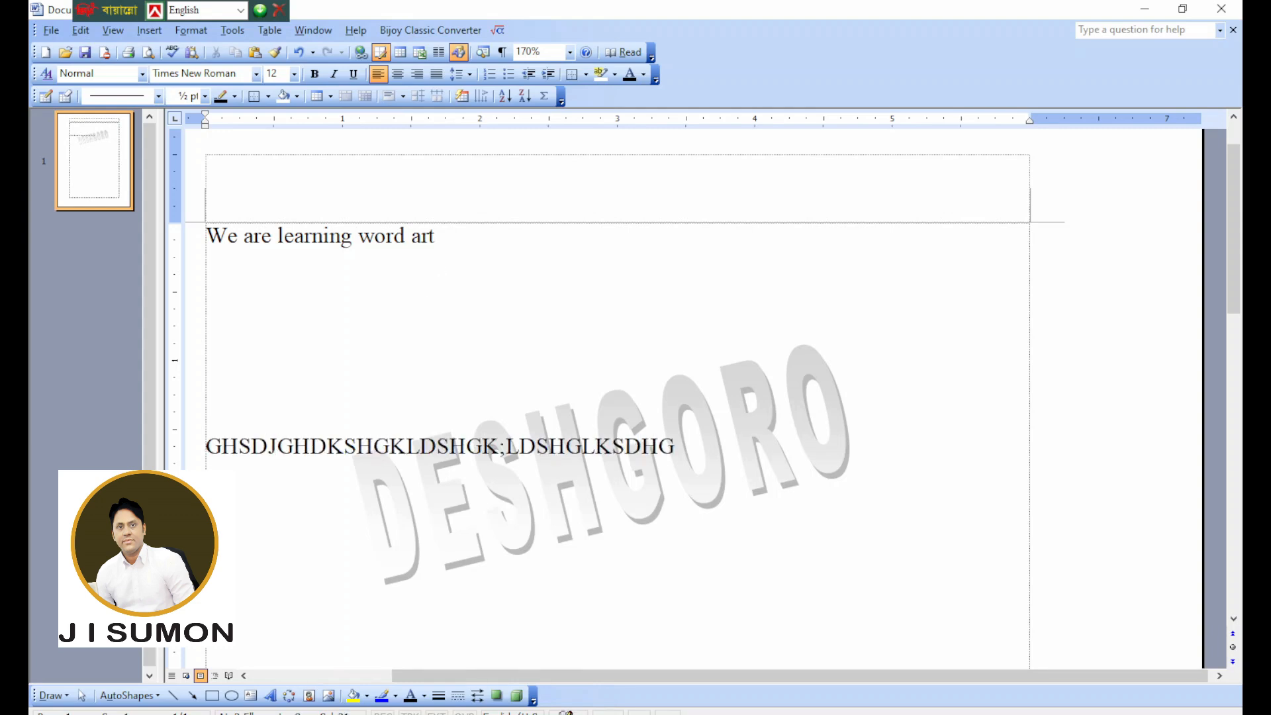
key("BackSpace")
key("BackSpace")
key("BackSpace")
key("BackSpace")
key("BackSpace")
key("BackSpace")
key("BackSpace")
key("BackSpace")
key("BackSpace")
key("BackSpace")
key("BackSpace")
key("BackSpace")
key("BackSpace")
key("BackSpace")
key("BackSpace")
key("BackSpace")
key("BackSpace")
key("BackSpace")
key("BackSpace")
key("BackSpace")
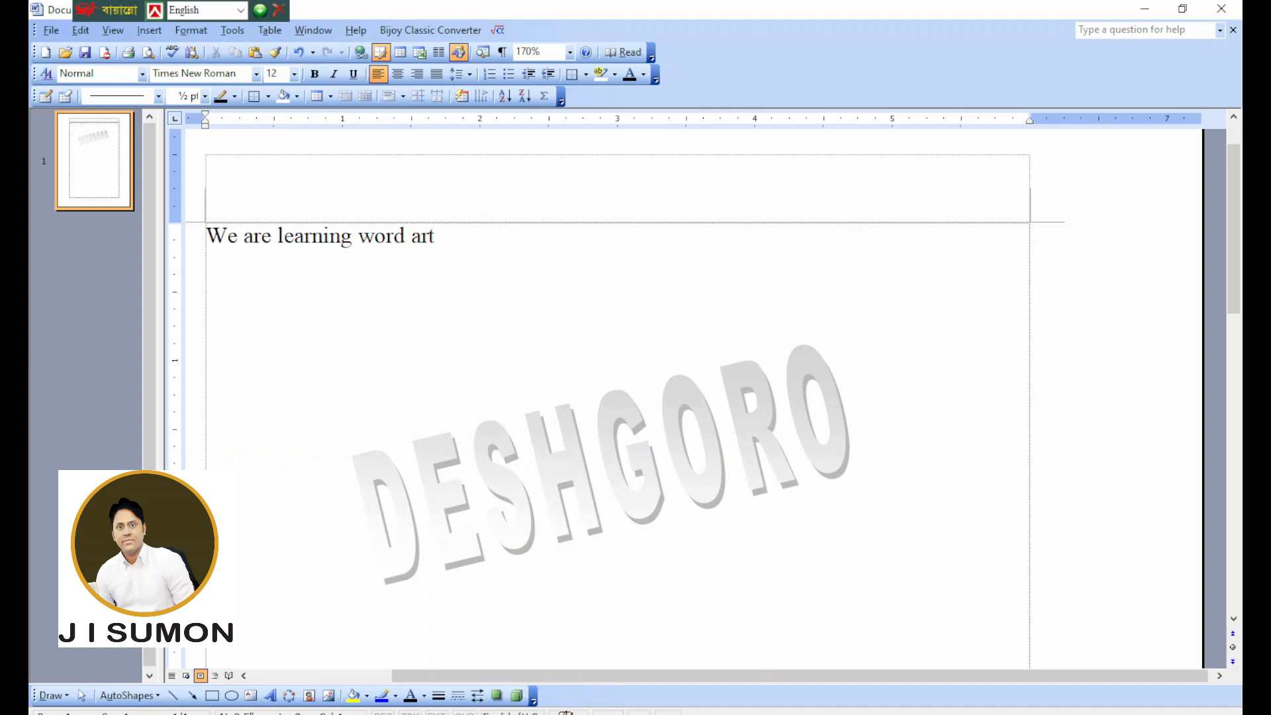
Delete "word art" from the end of the sentence in the document body.
left_click_drag(463, 238, 395, 242)
key("BackSpace")
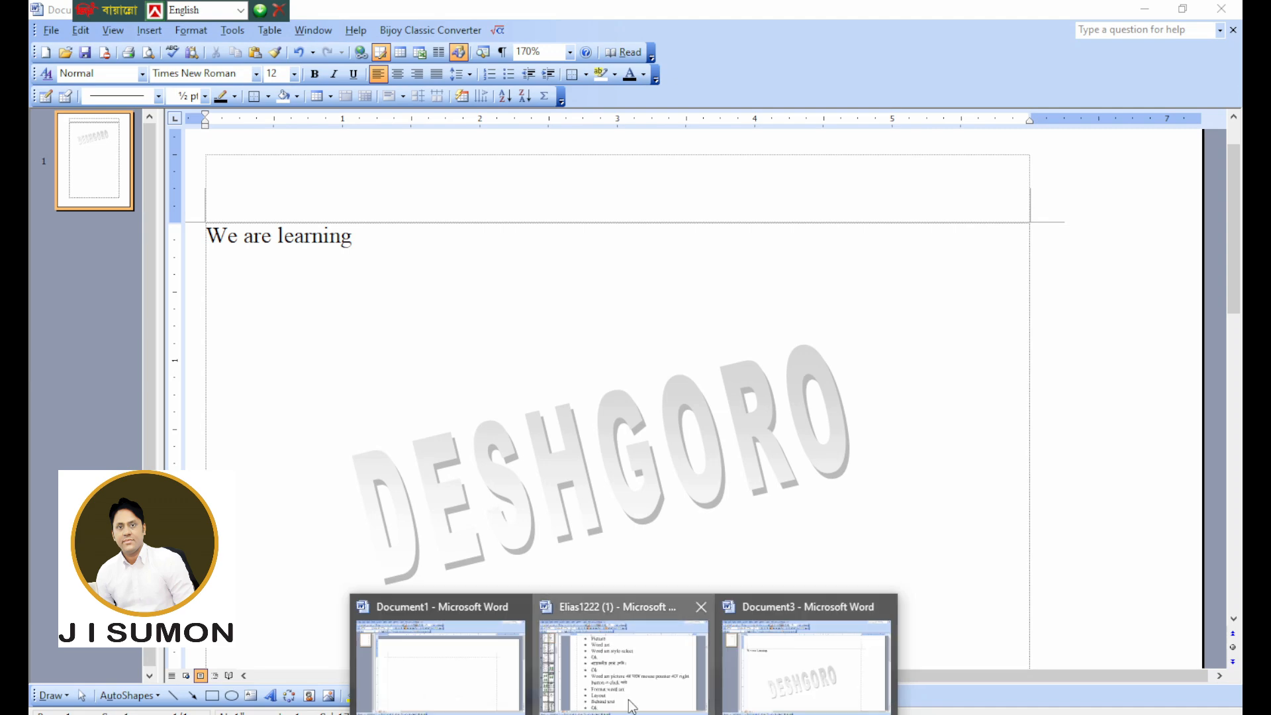
left_click(632, 703)
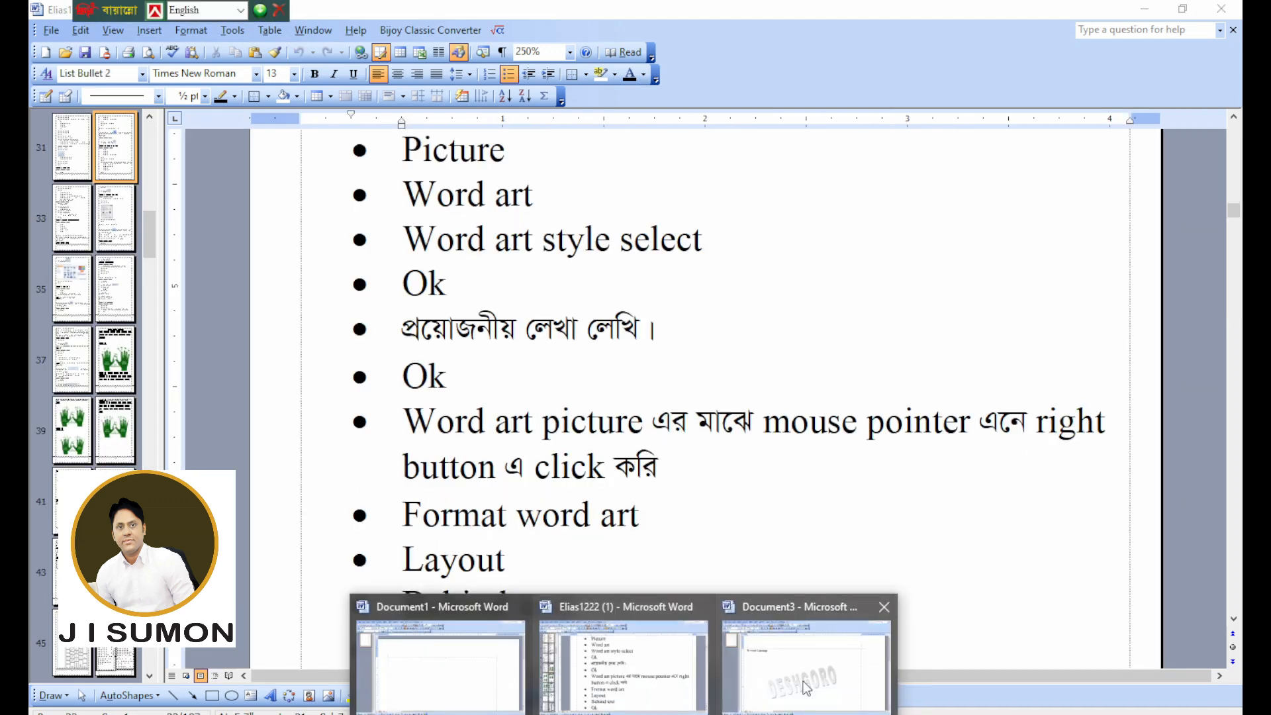
left_click(801, 680)
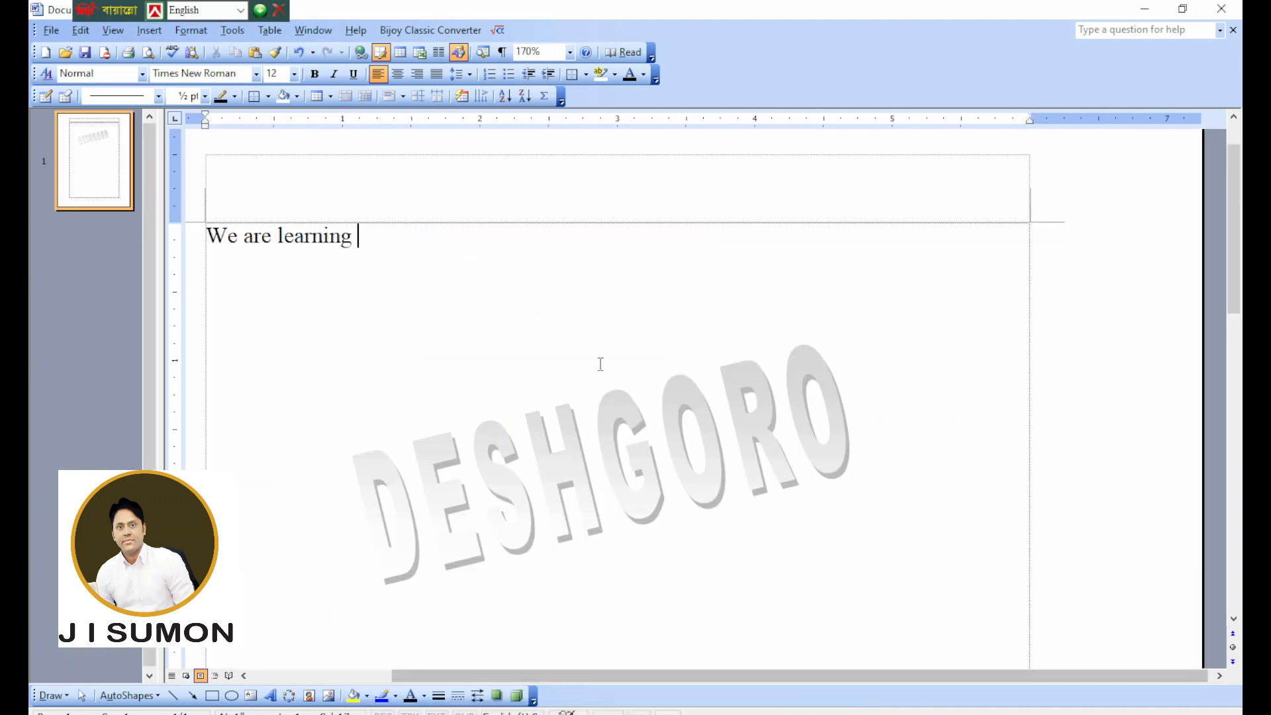
Open the page header, delete the DESHGORO WordArt from it, and return to the document body.
left_click(111, 33)
left_click(165, 91)
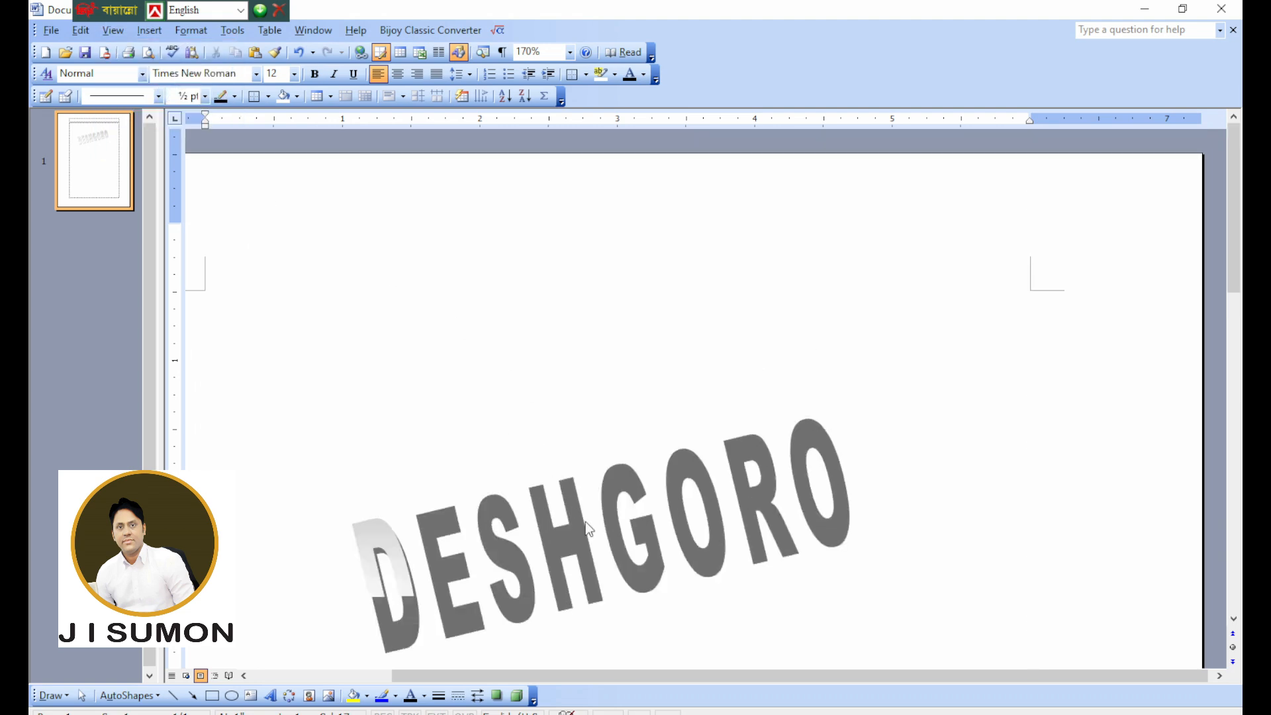
left_click(615, 539)
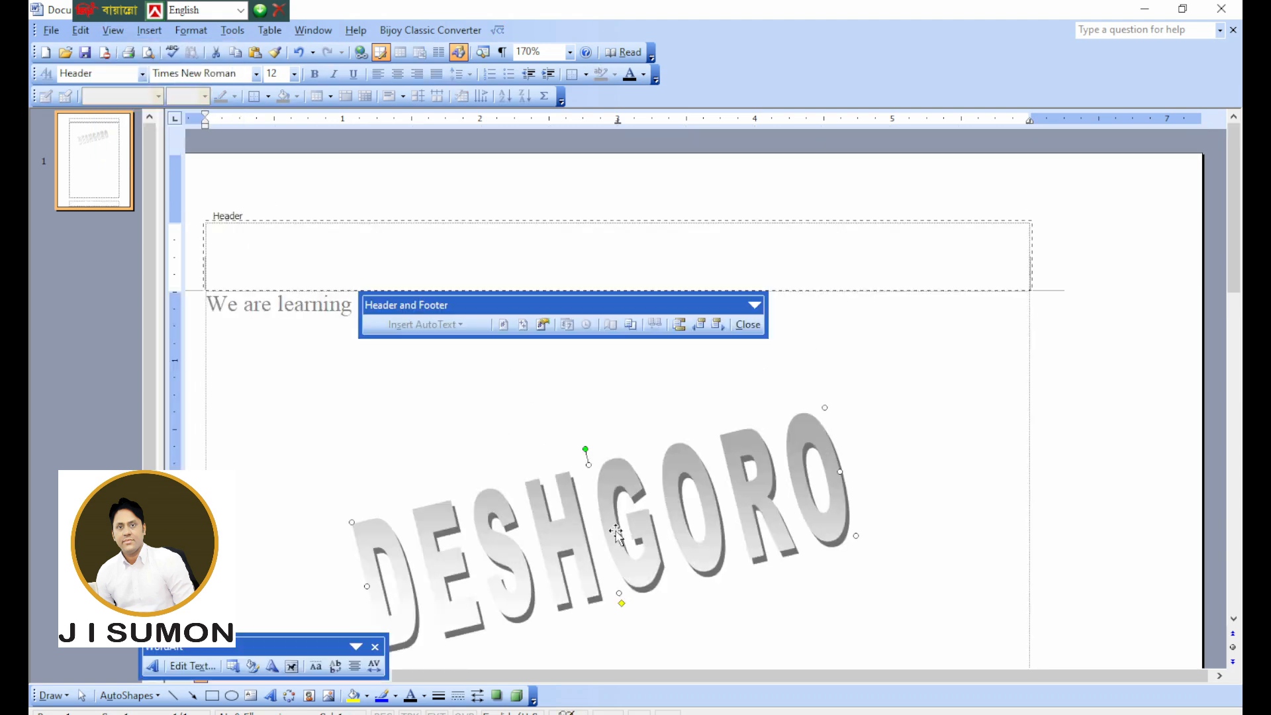
key("Delete")
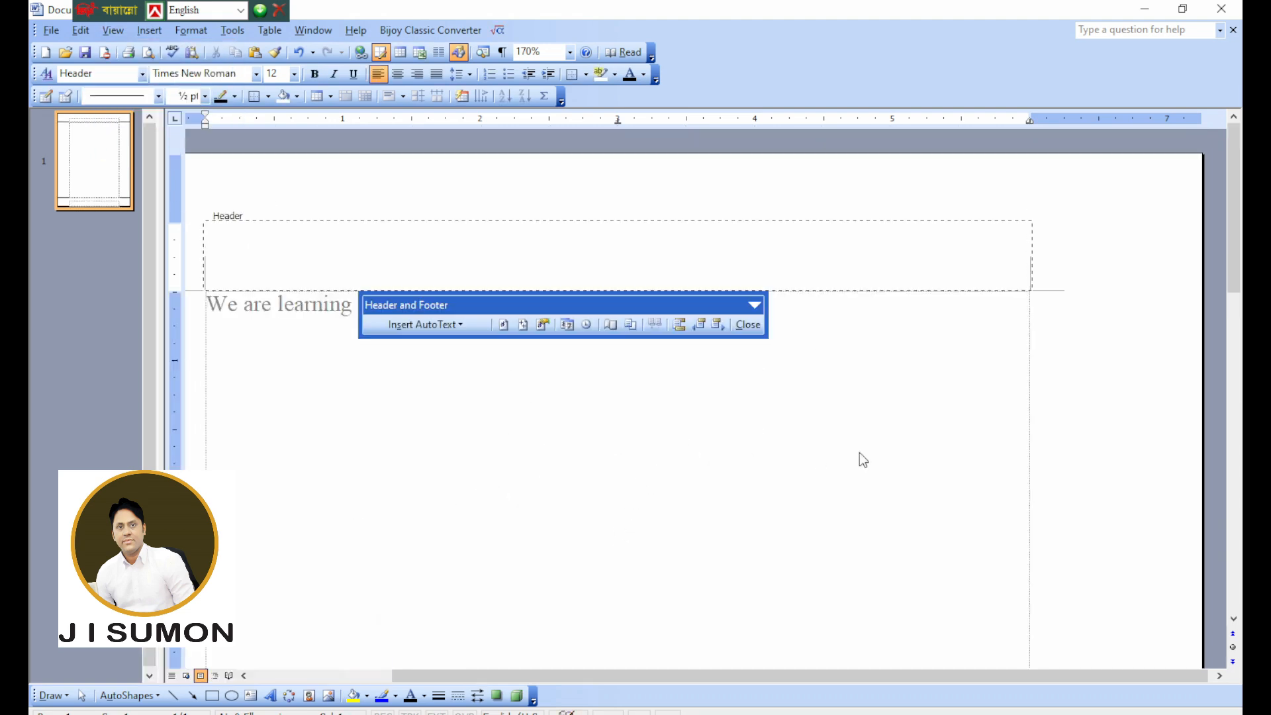
double_click(862, 437)
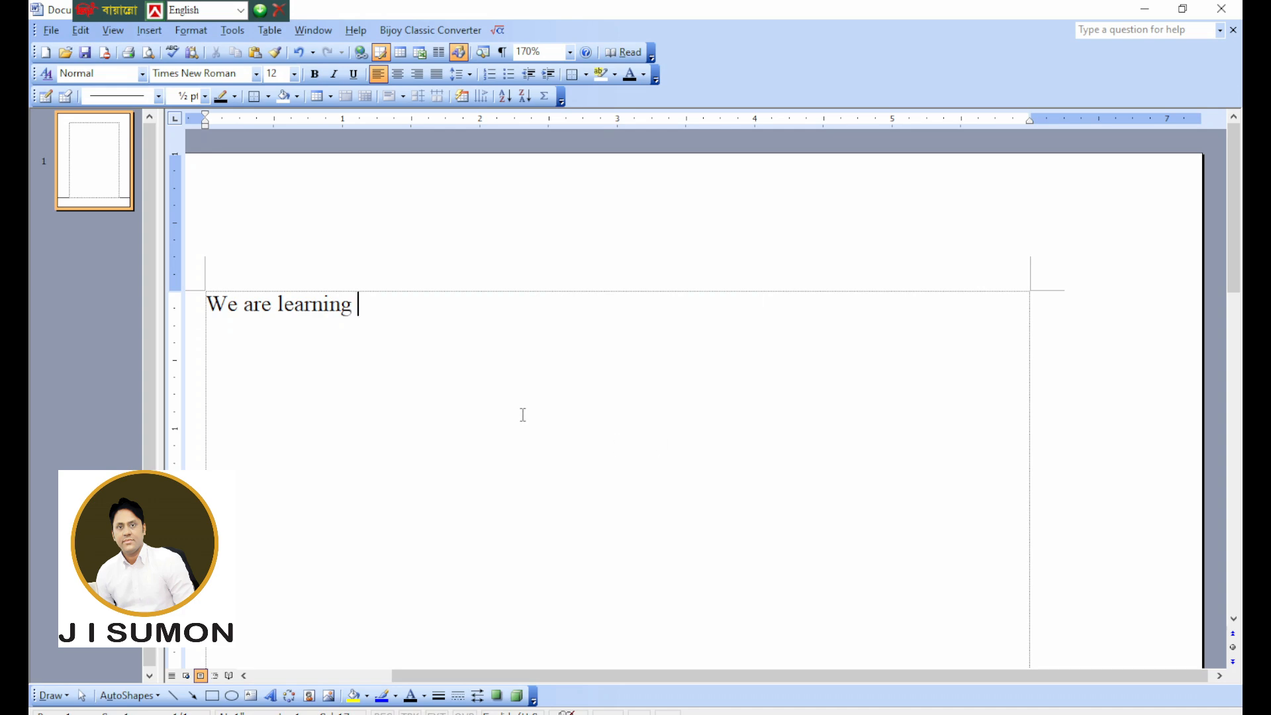
Switch to the notes document and find the Rule 35 heading about inserting a picture from file.
mouse_move(623, 714)
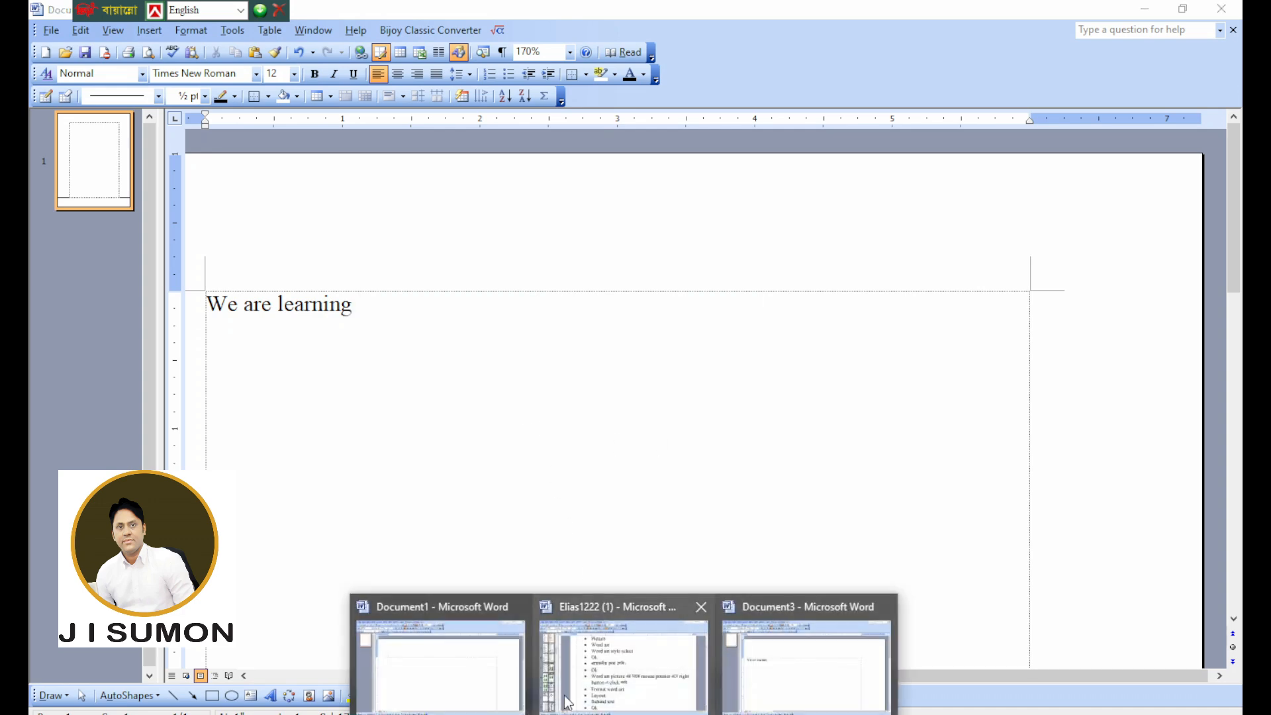
left_click(631, 661)
scroll(550, 517, "down", 3)
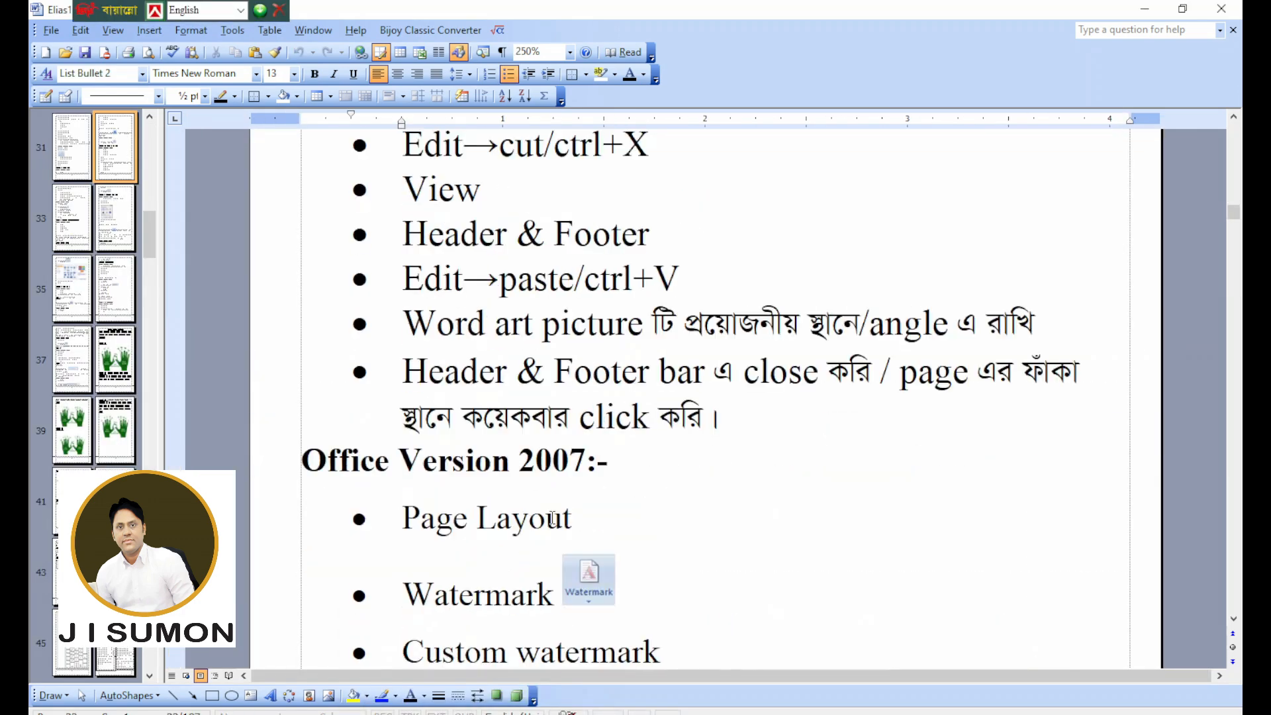
scroll(552, 518, "down", 4)
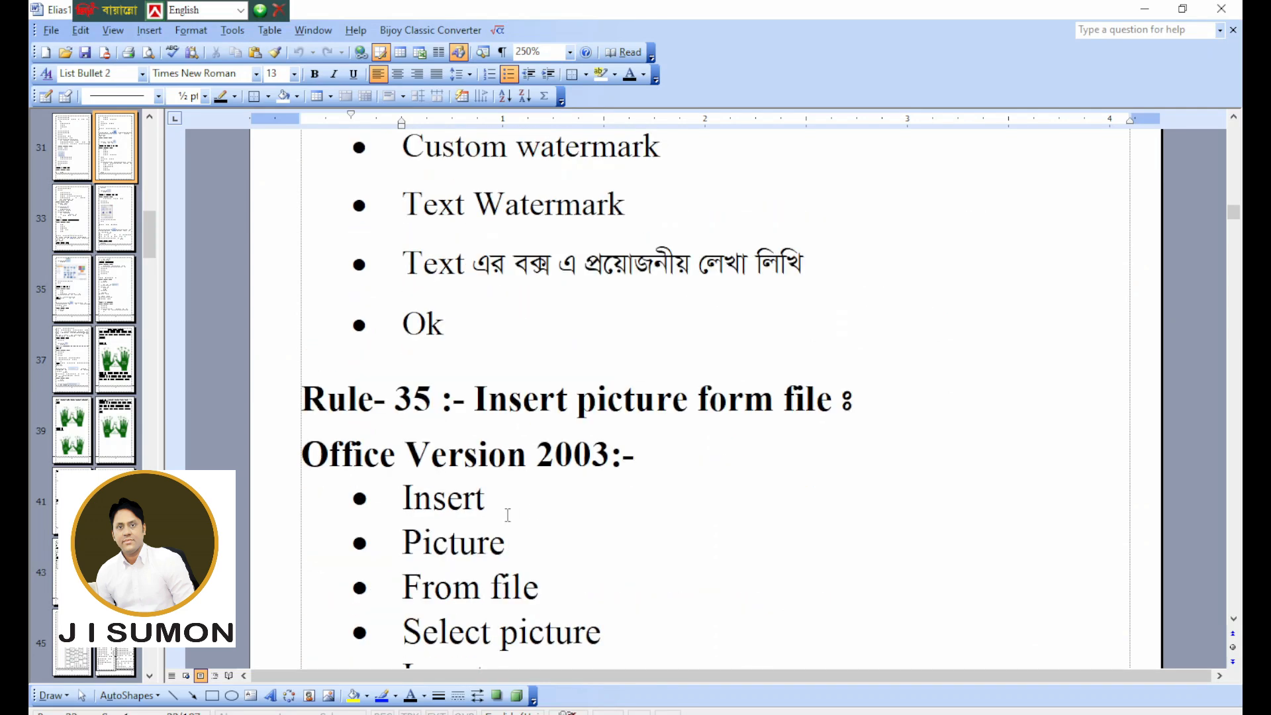
left_click_drag(483, 392, 538, 412)
left_click(882, 467)
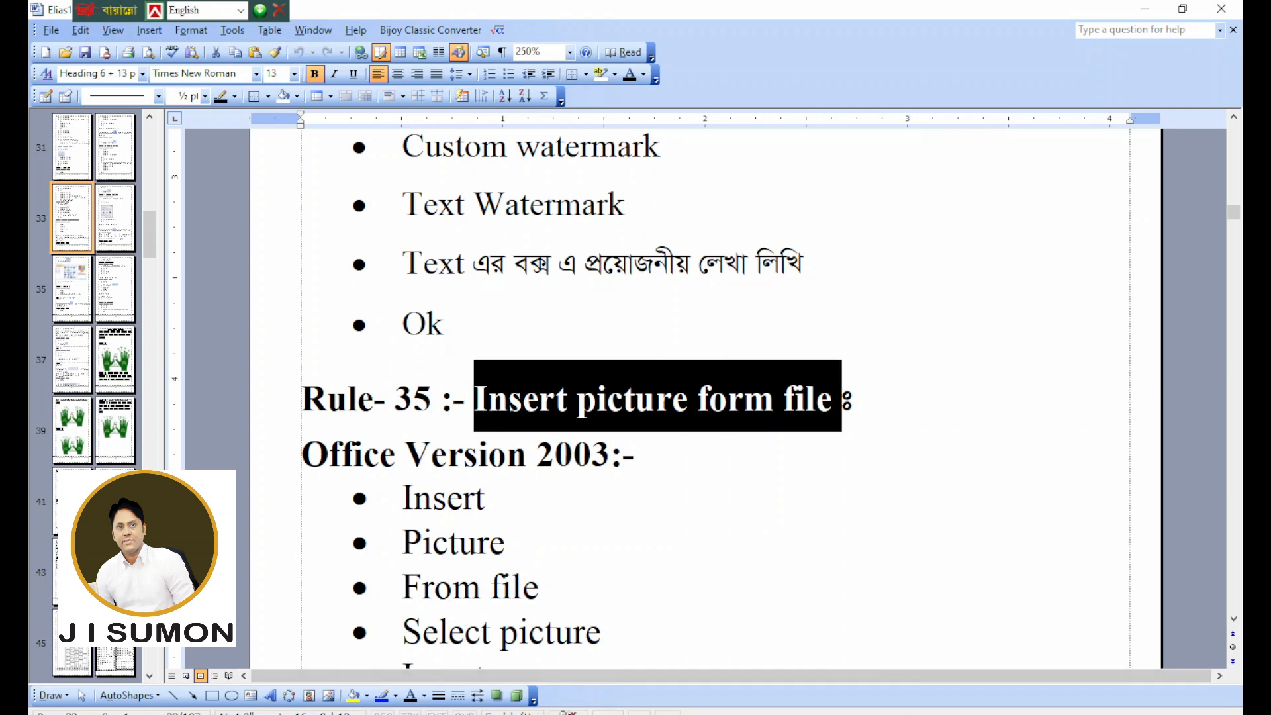
Read through the Office Version 2003 steps under Rule 35 and the note that follows them.
scroll(628, 520, "down", 1)
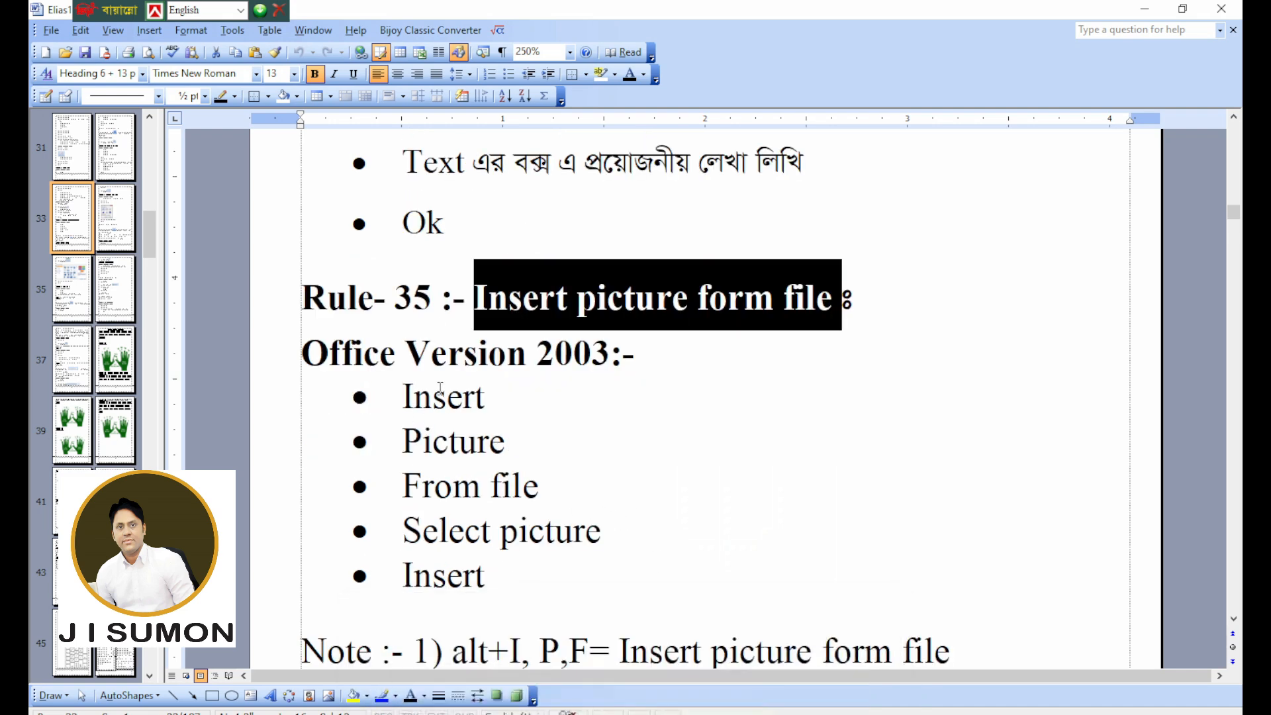
left_click_drag(411, 402, 509, 402)
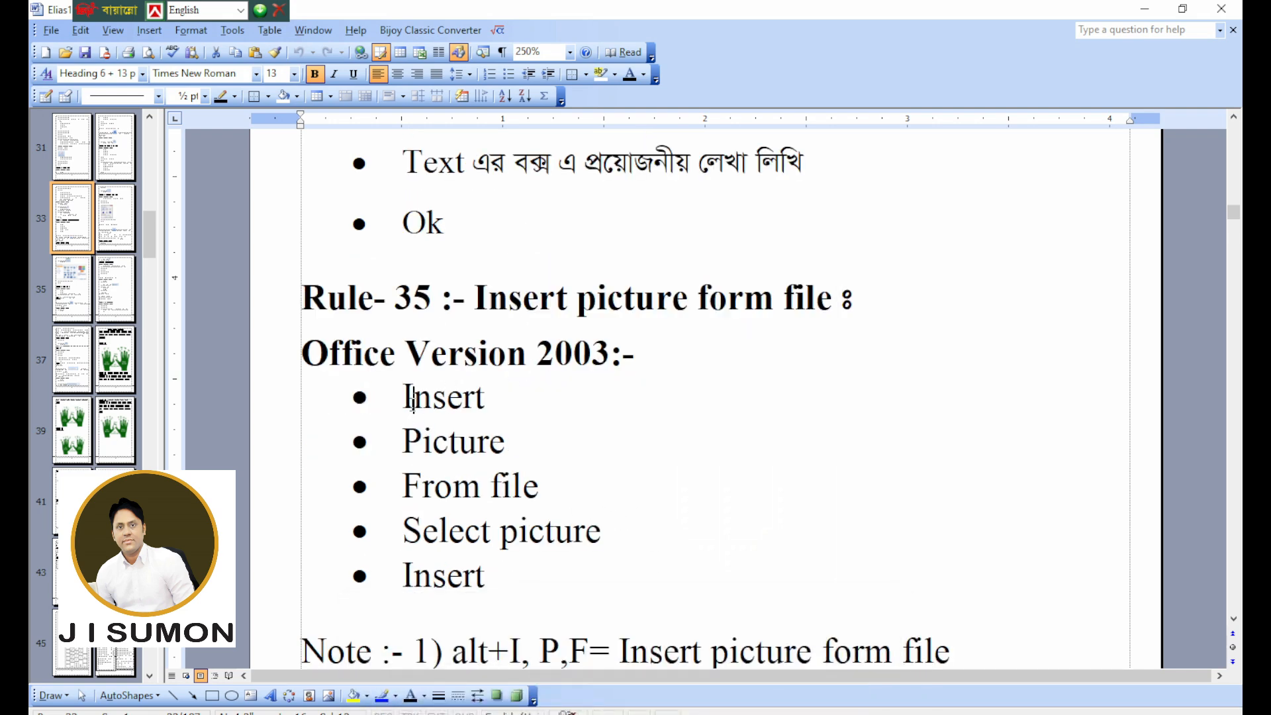
left_click_drag(422, 450, 544, 437)
left_click_drag(443, 495, 563, 488)
left_click_drag(530, 543, 572, 542)
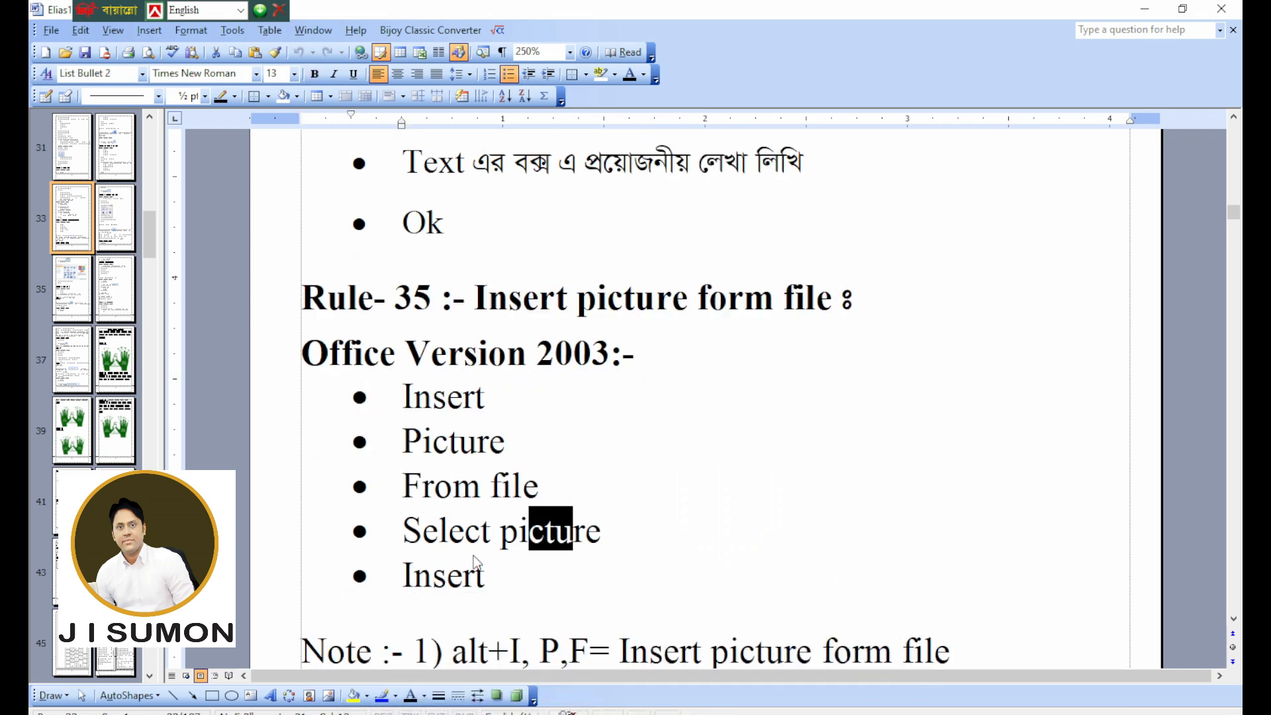
left_click_drag(414, 570, 513, 569)
scroll(667, 477, "down", 2)
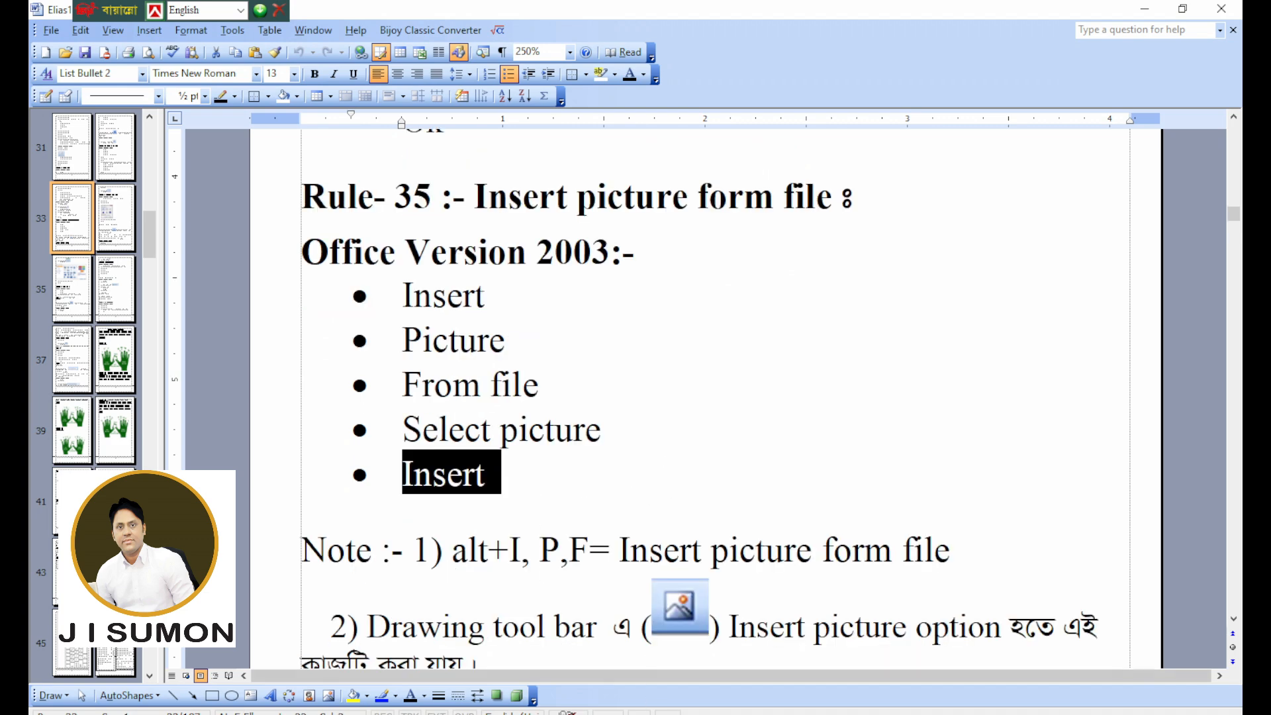
Return to Document3 and complete the sentence with "insert picture from file", followed by a new line.
mouse_move(674, 685)
left_click(804, 656)
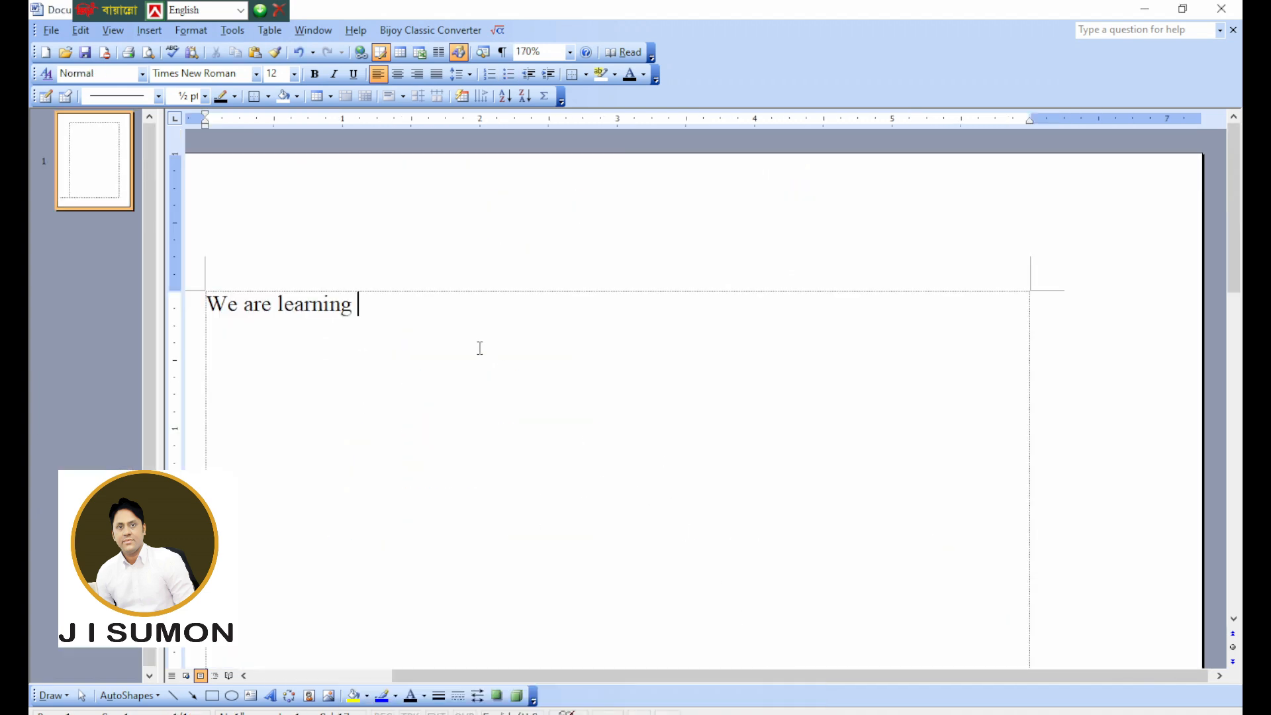
type("iNS")
key("BackSpace")
key("BackSpace")
key("BackSpace")
type("Ins")
key("BackSpace")
key("BackSpace")
type("insert picture")
type("from file")
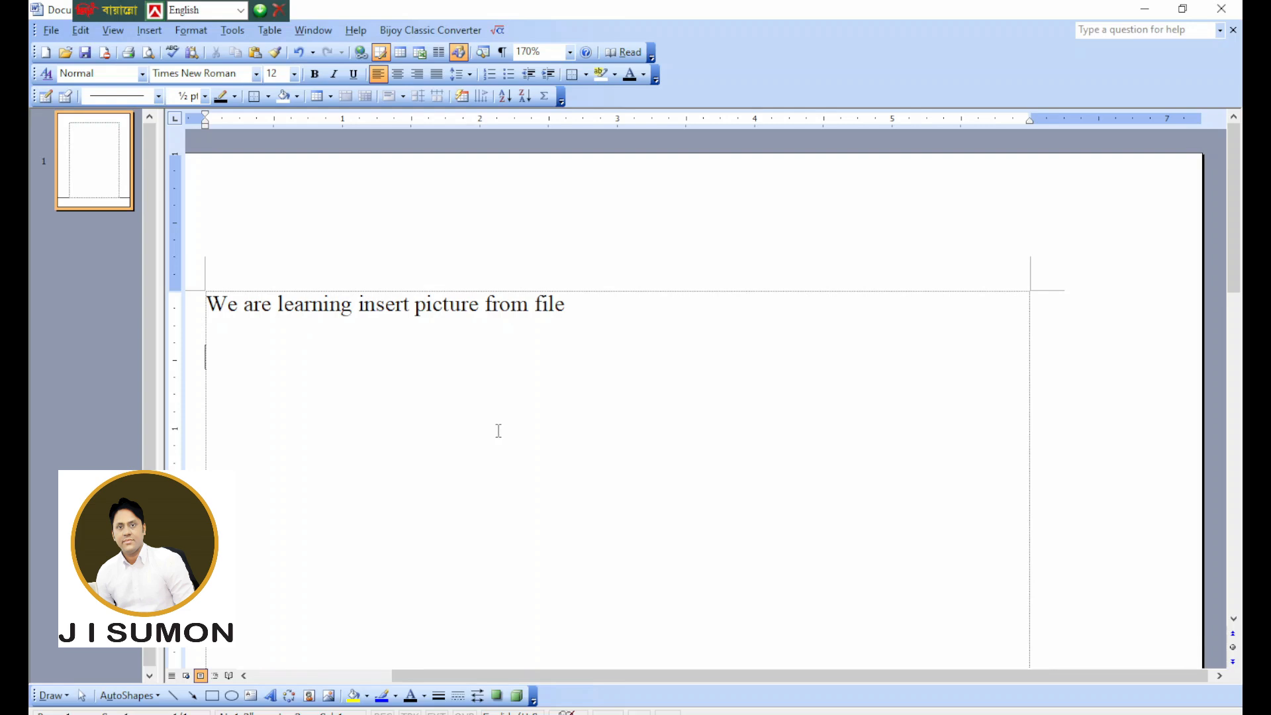
Start inserting a picture from file below the sentence and browse to New Volume (D:).
left_click(149, 30)
mouse_move(203, 169)
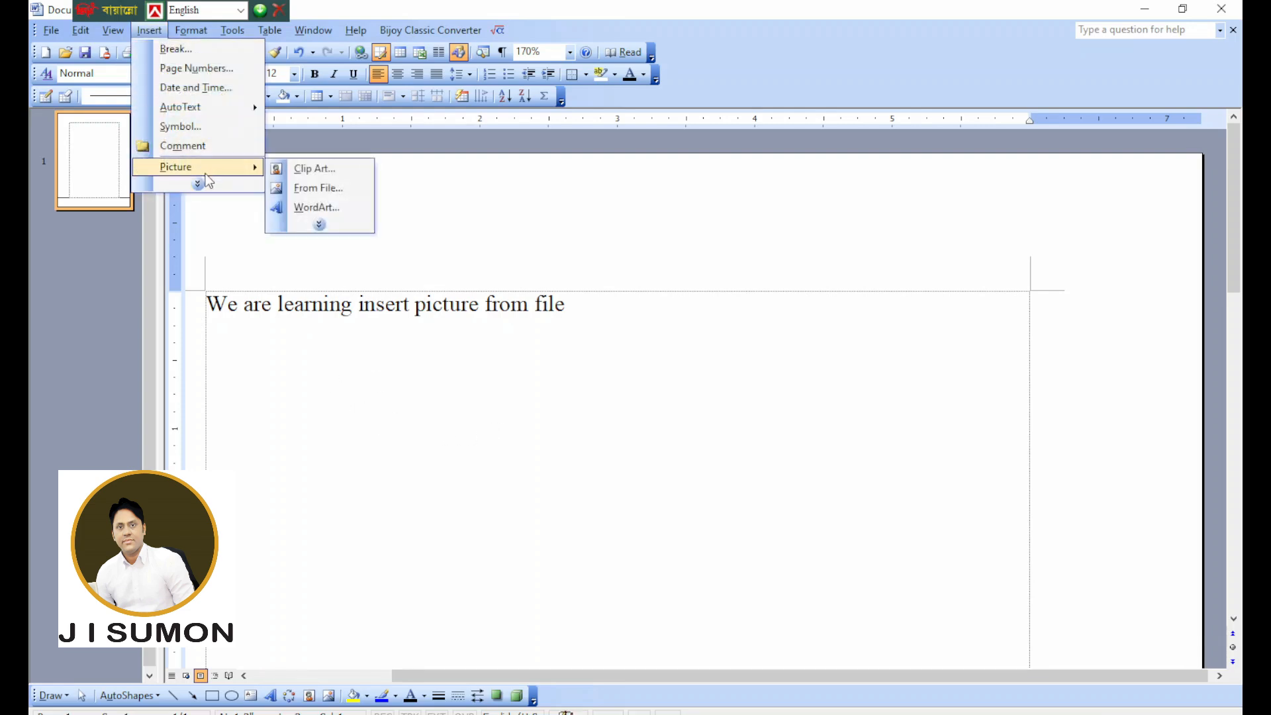
left_click(302, 187)
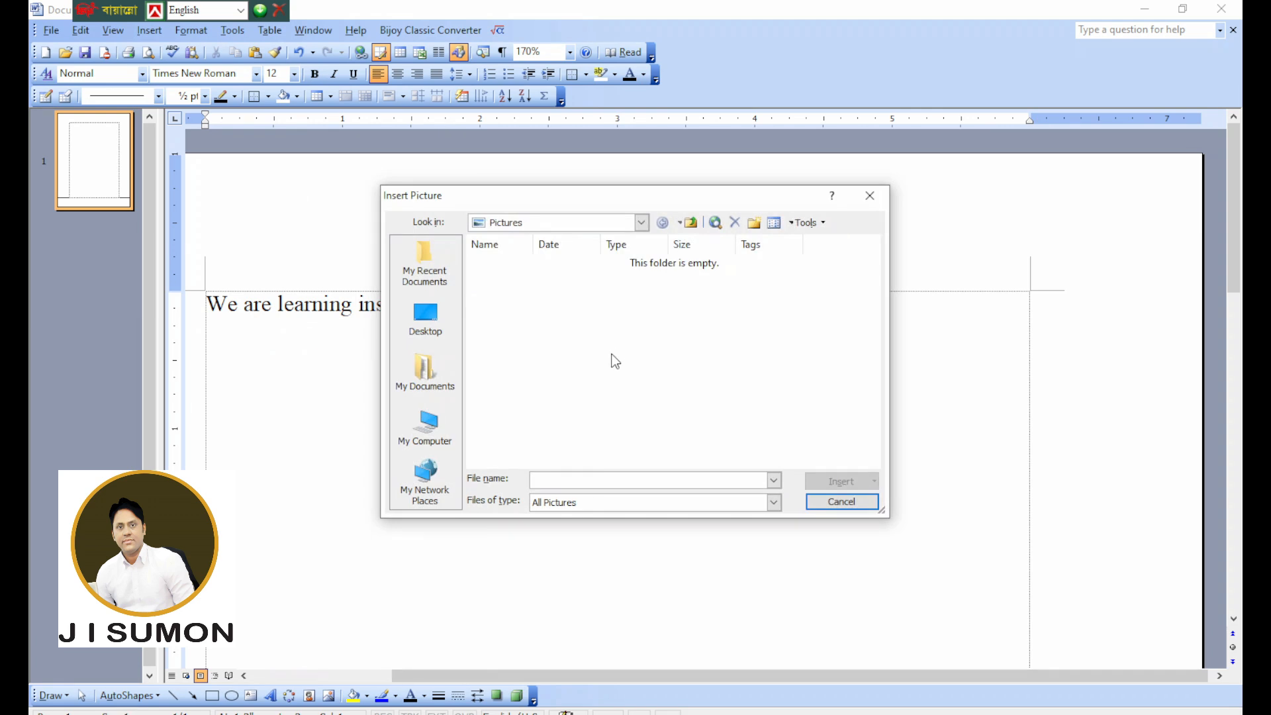
left_click(423, 430)
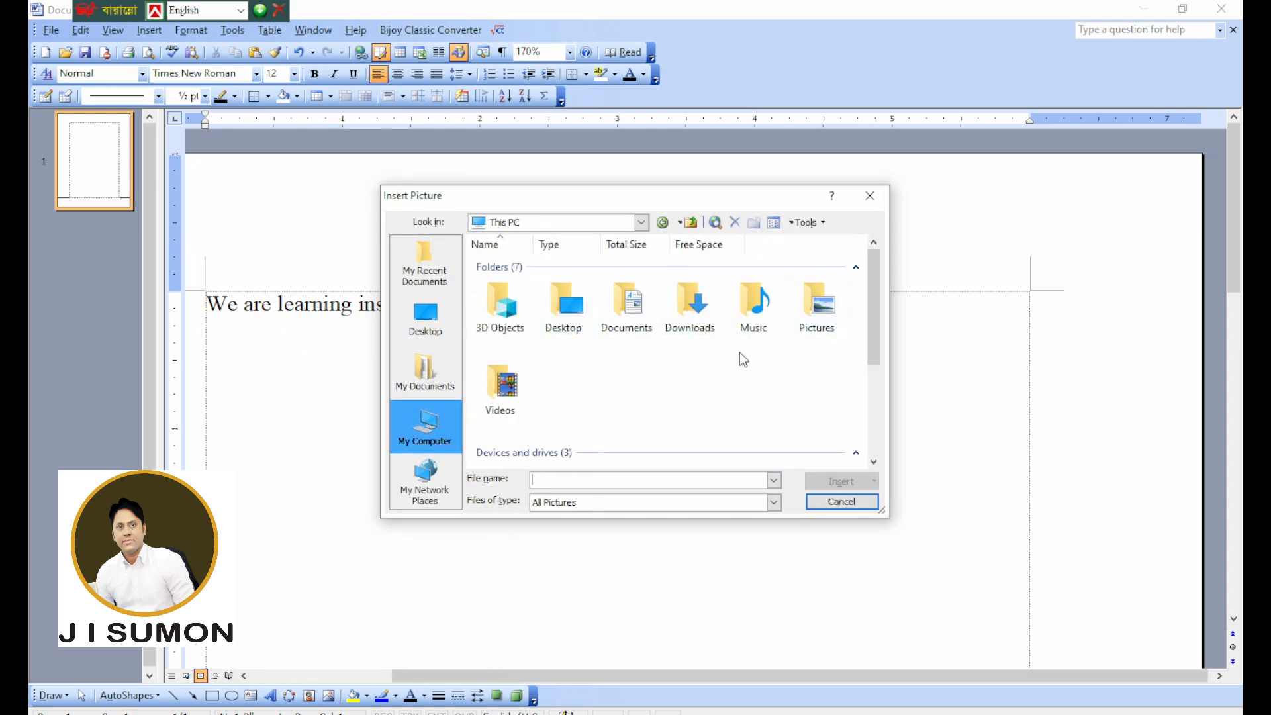
left_click(428, 427)
scroll(526, 391, "down", 3)
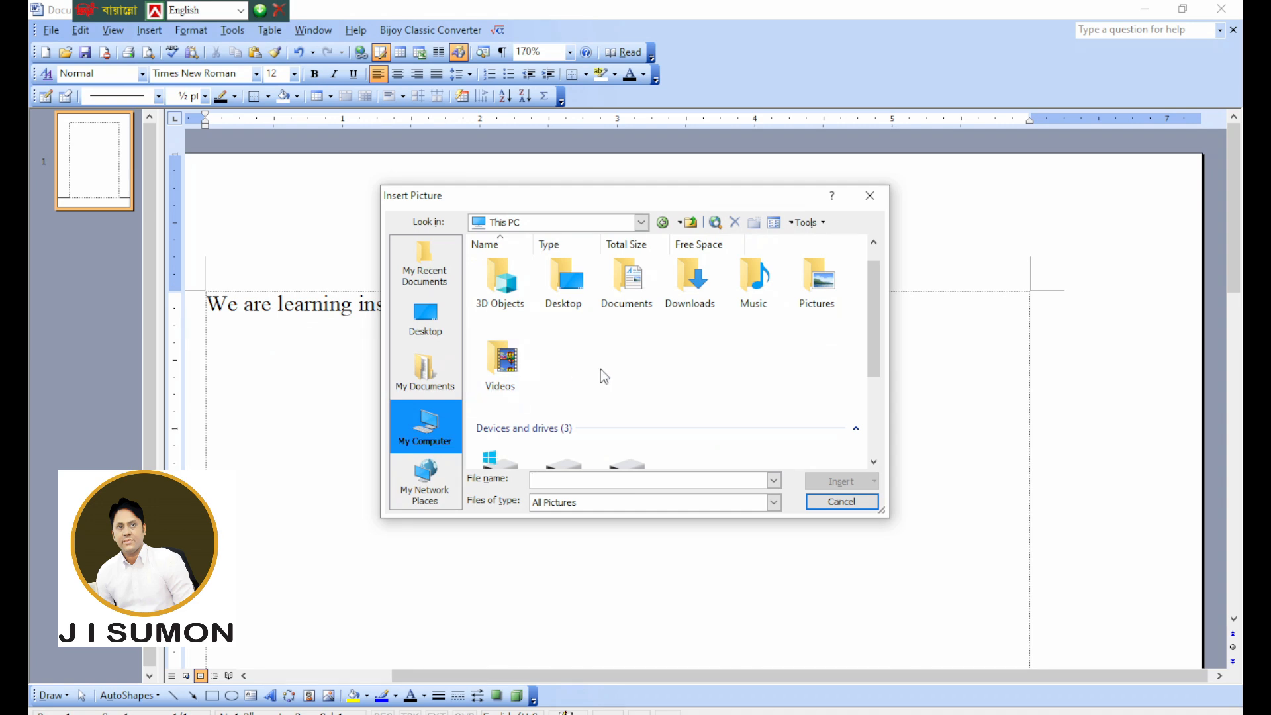
left_click(628, 357)
double_click(558, 361)
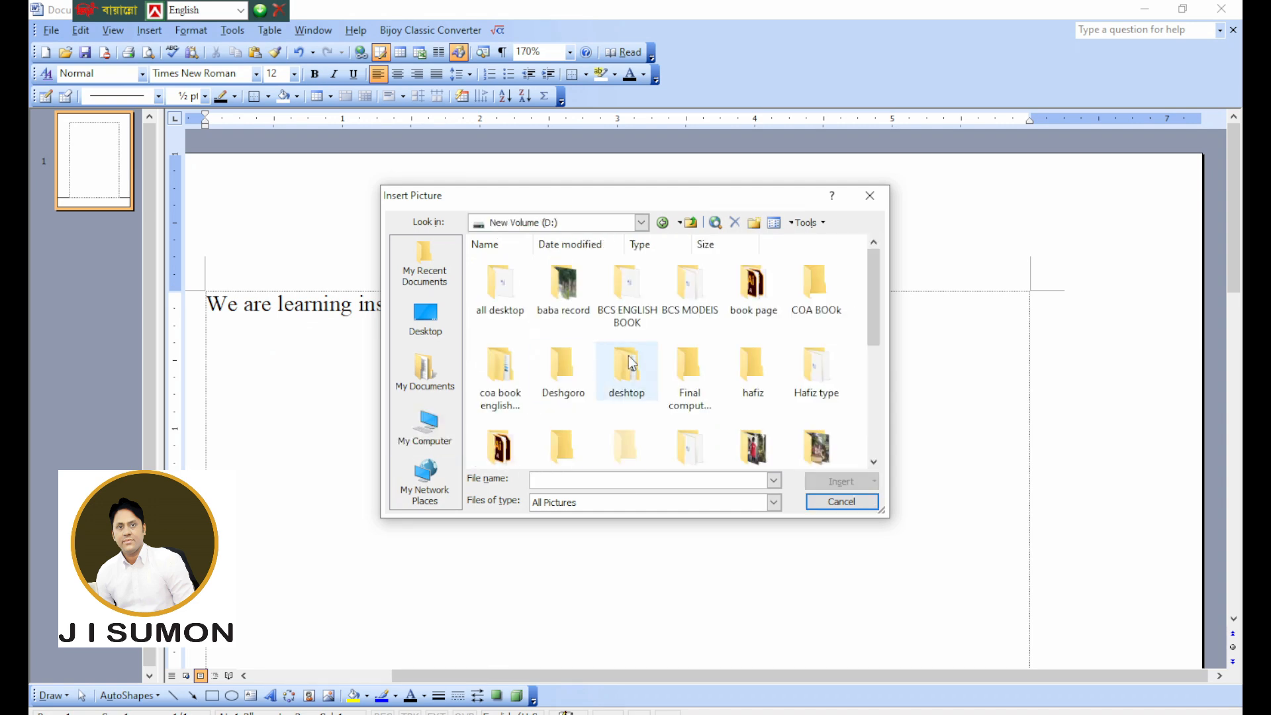
left_click(737, 391)
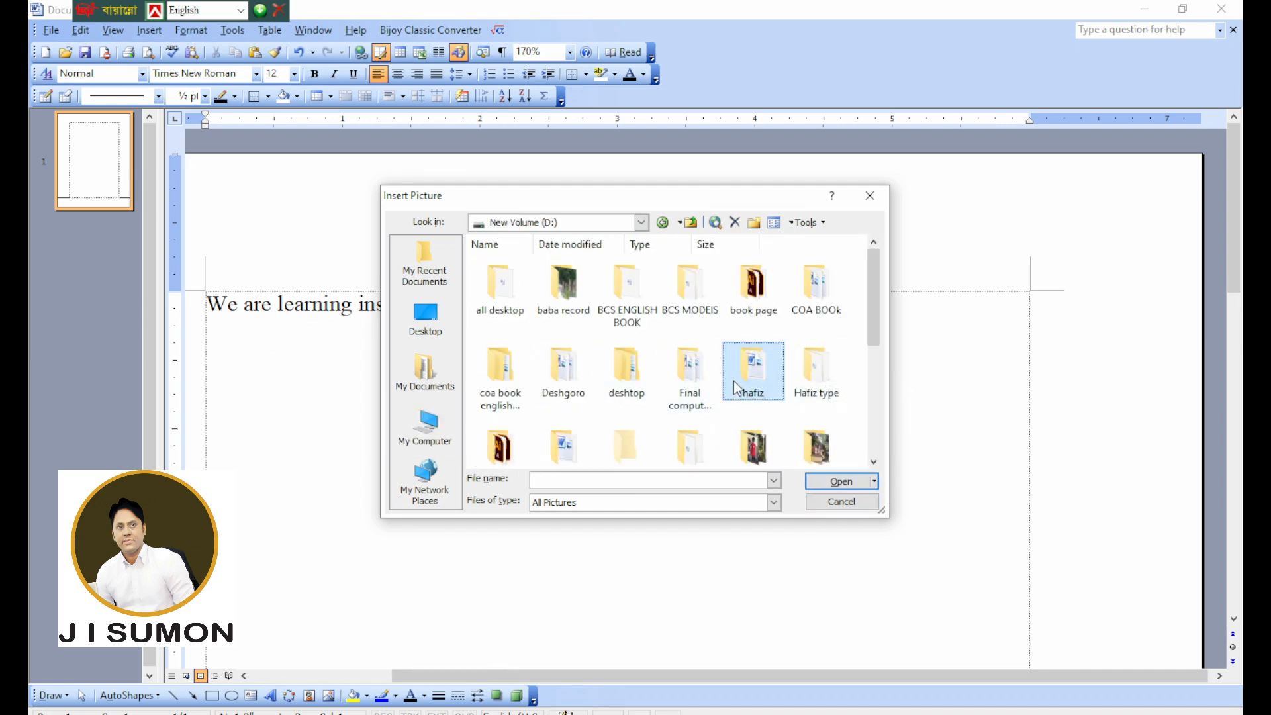
key("p")
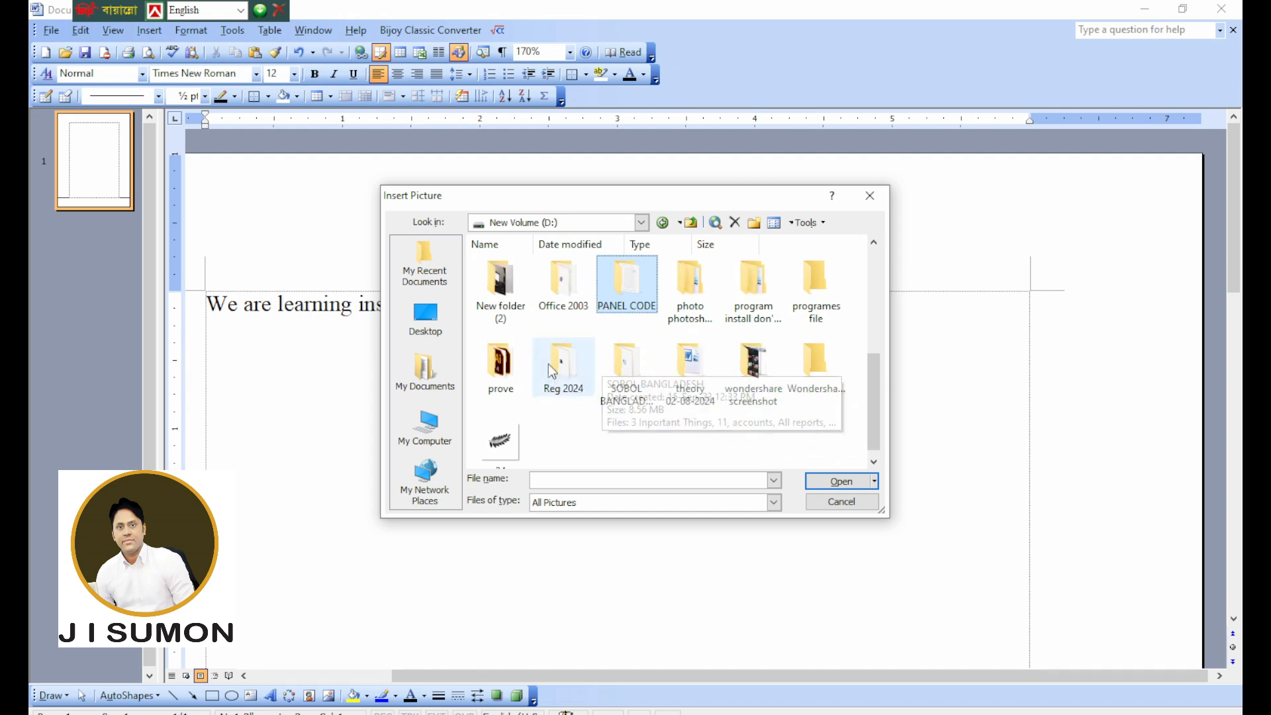
double_click(511, 306)
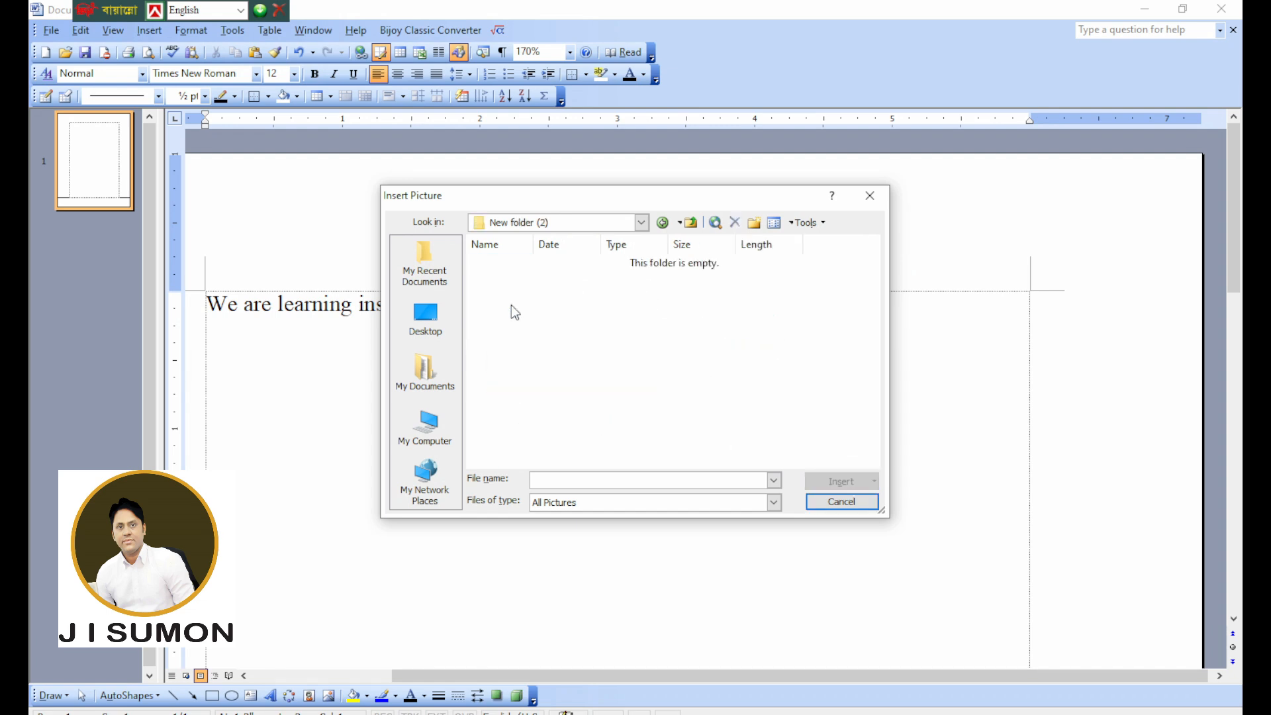
left_click(691, 222)
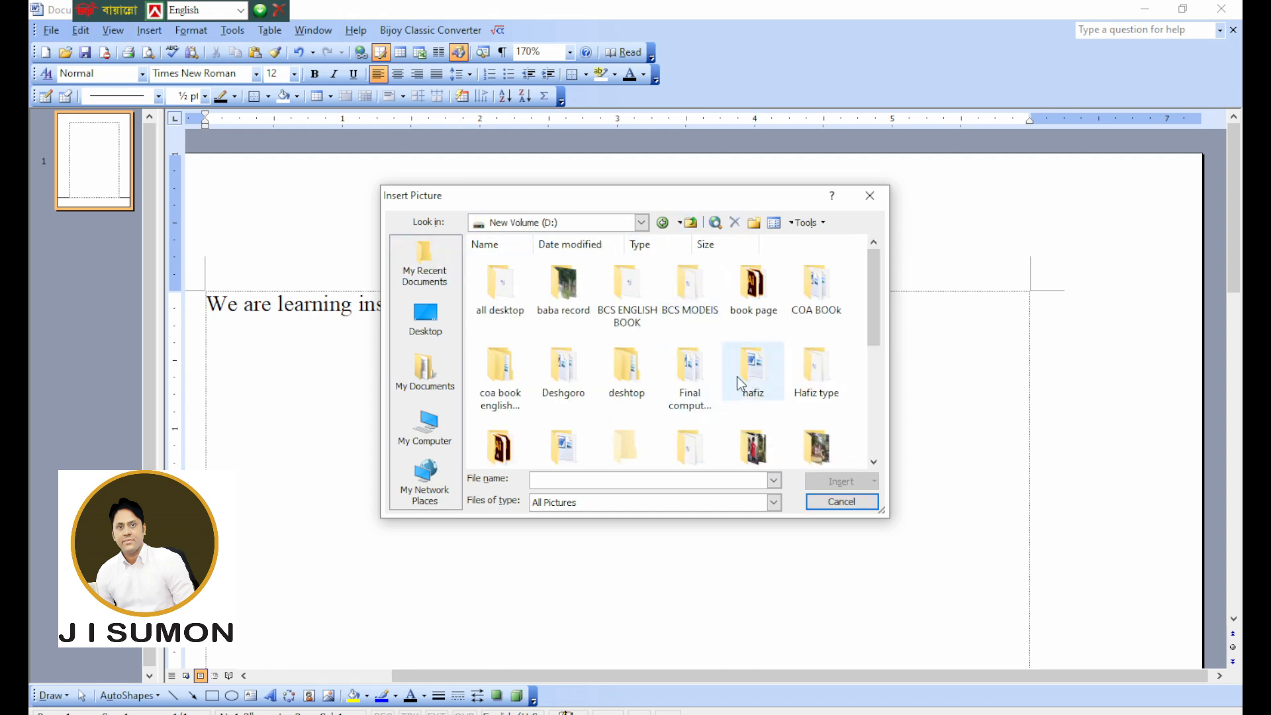
Open the My Family folder and insert the photo of the child in a yellow shirt into the document.
scroll(775, 358, "down", 2)
double_click(751, 331)
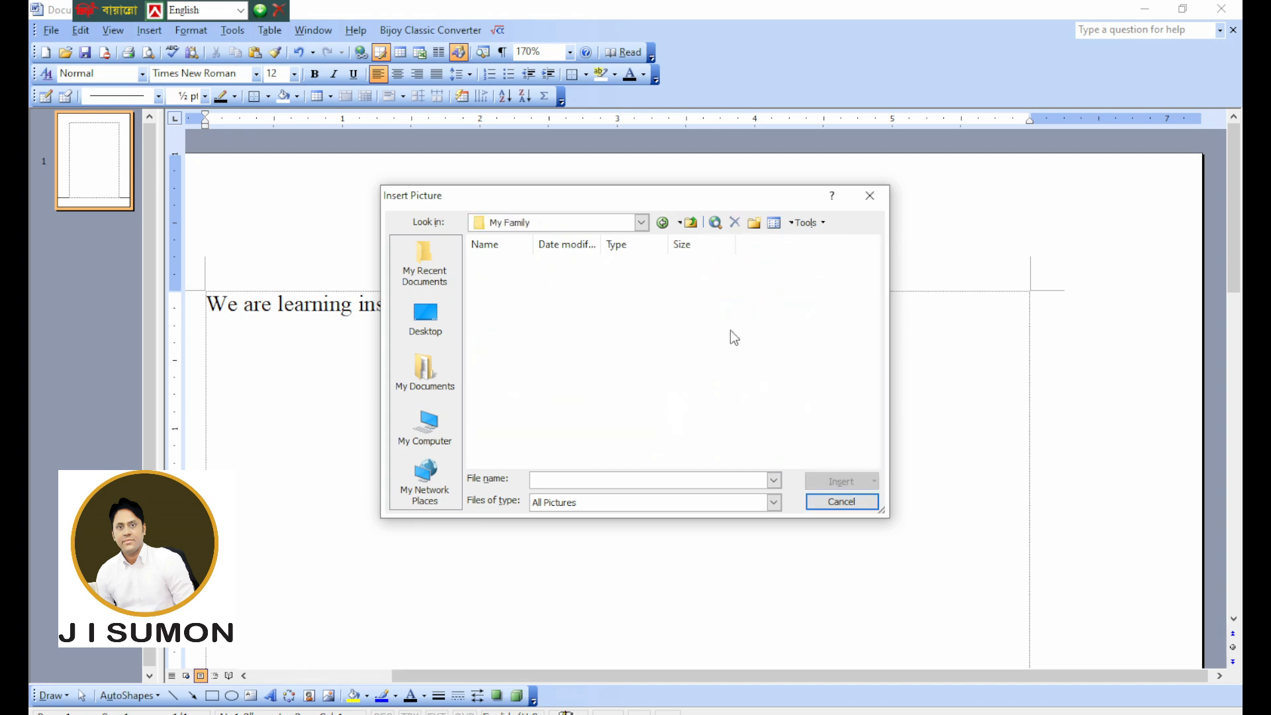
scroll(641, 406, "down", 3)
left_click(688, 405)
left_click(814, 482)
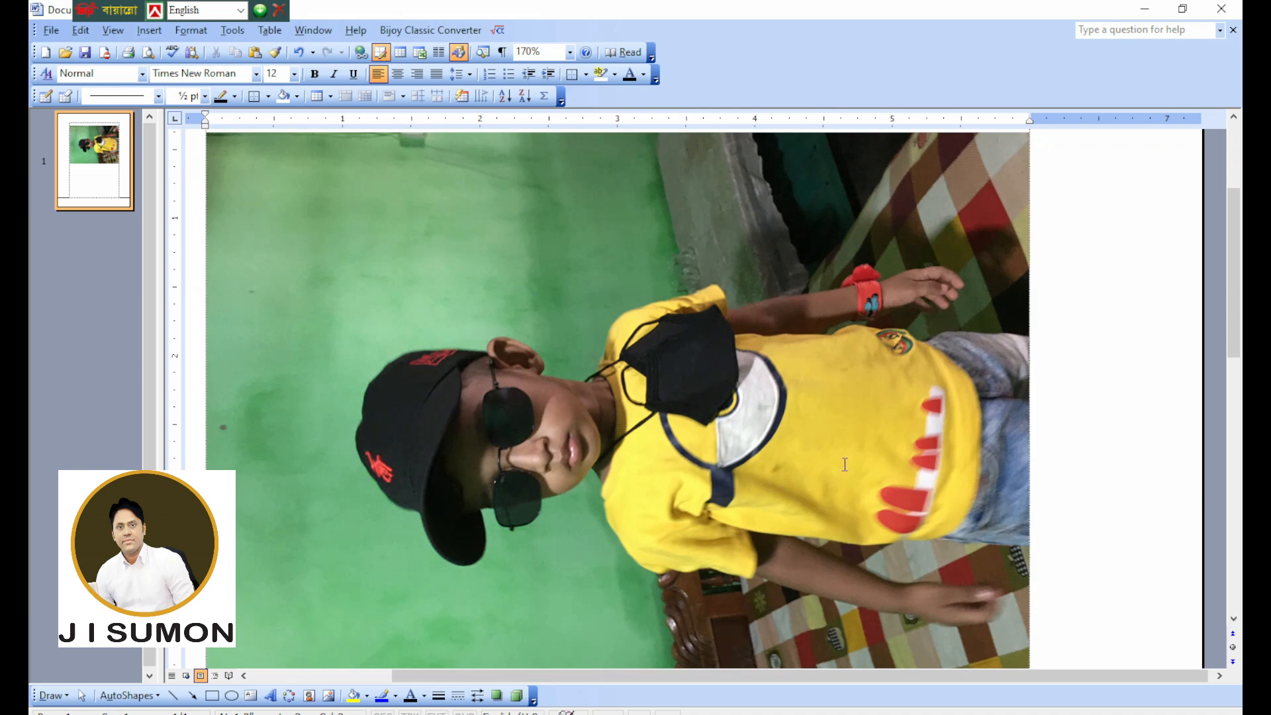
Look over the inserted photo, select it and delete it from below the sentence.
scroll(745, 470, "down", 3)
scroll(751, 470, "up", 5)
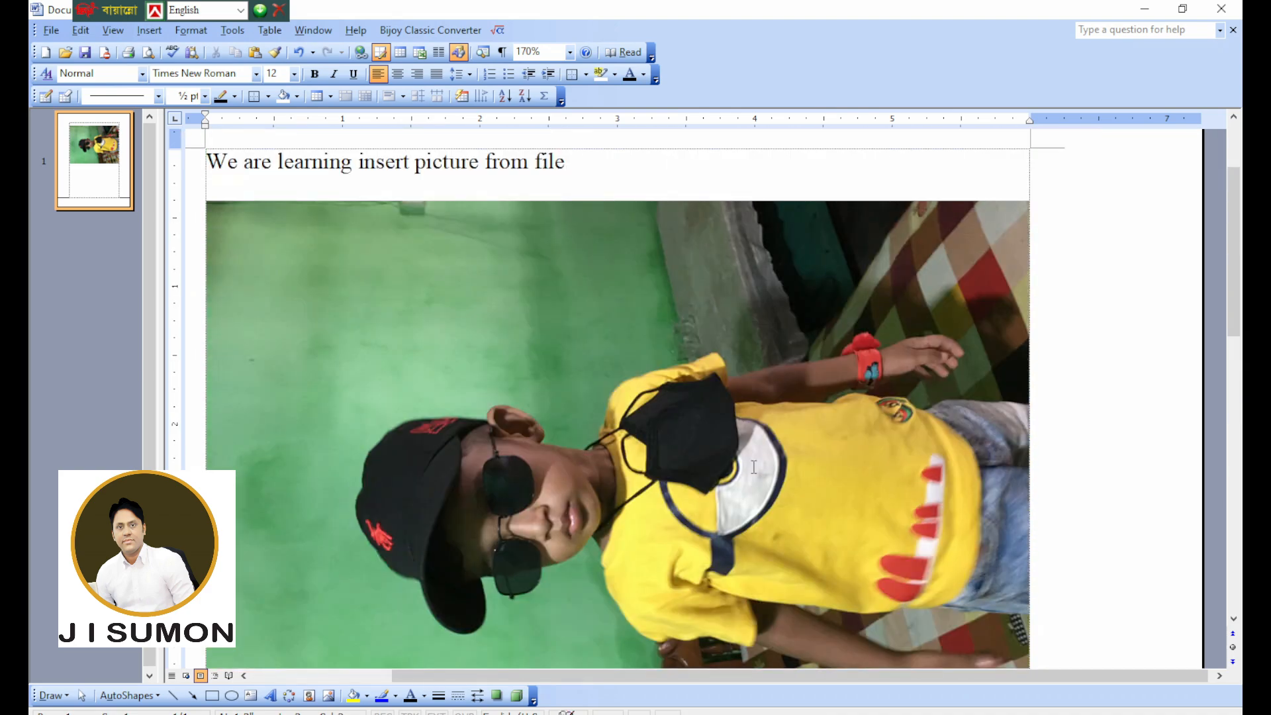
scroll(755, 472, "up", 3)
scroll(758, 477, "down", 3)
scroll(765, 484, "up", 3)
scroll(773, 495, "down", 1)
left_click(771, 507)
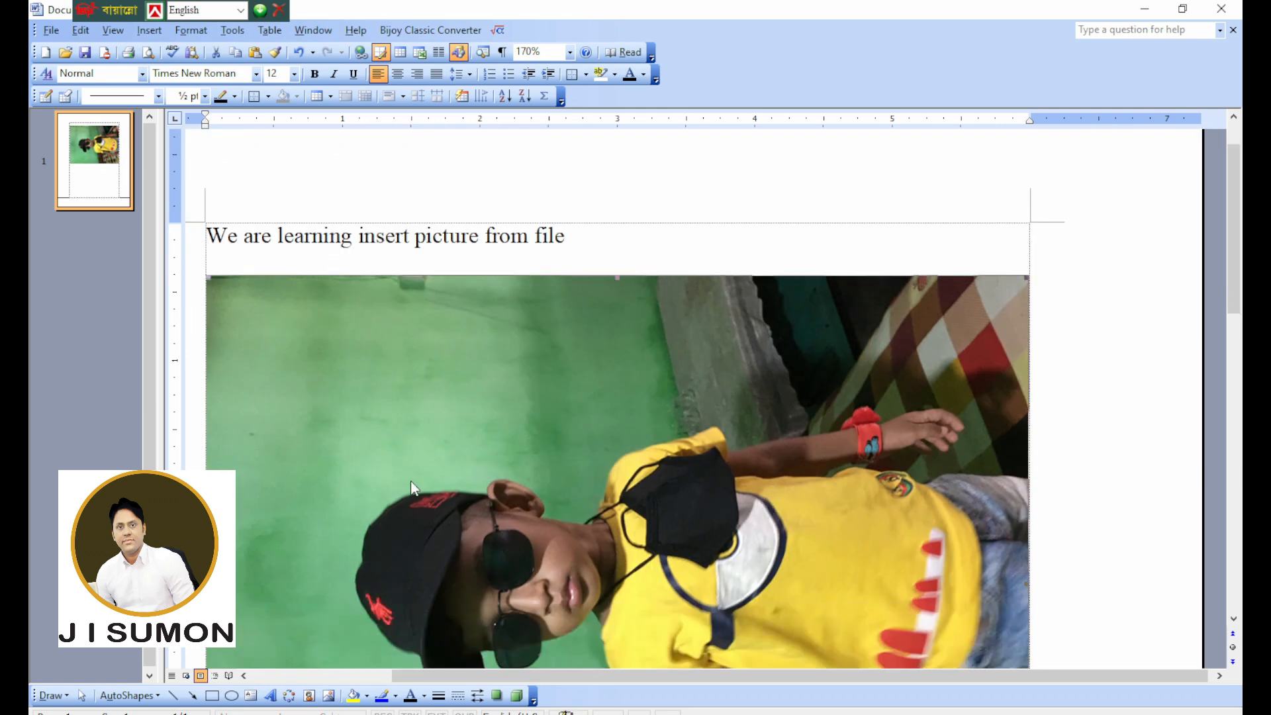
left_click(689, 218)
key("Delete")
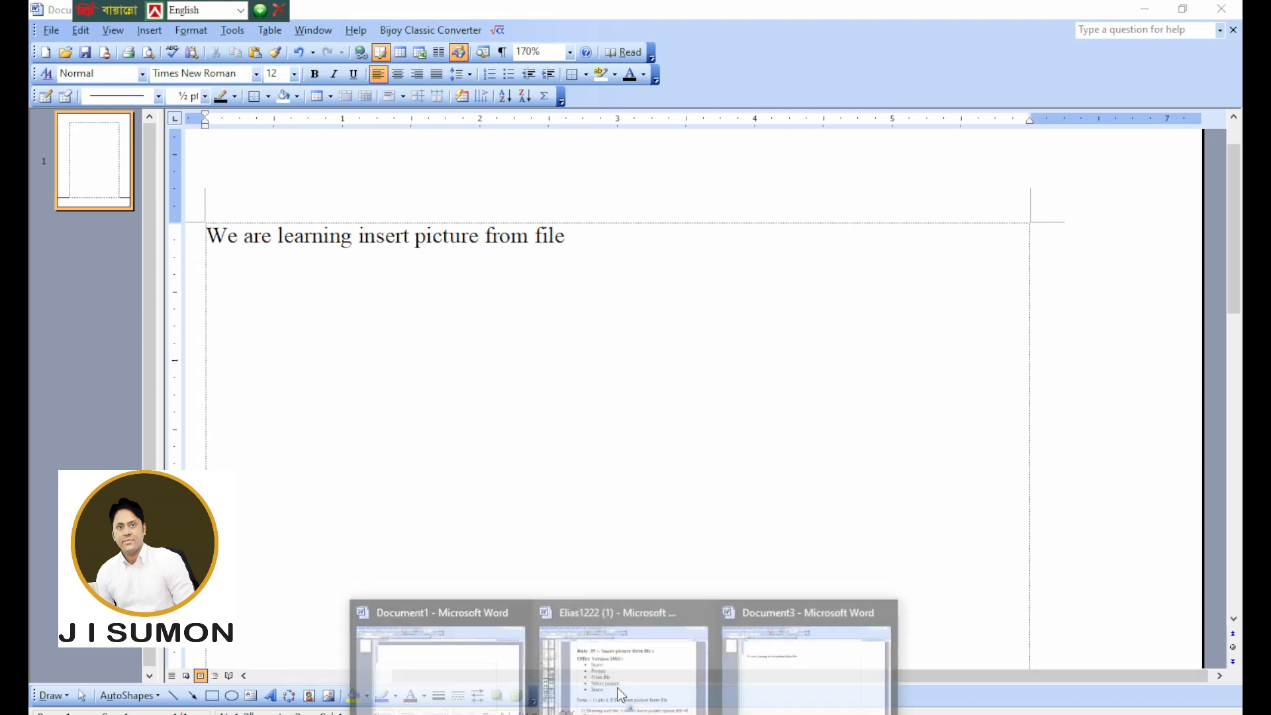
Switch to the Elias1222 (1) notes and find the heading of Rule-36 about diagrams.
left_click(621, 691)
scroll(638, 484, "down", 10)
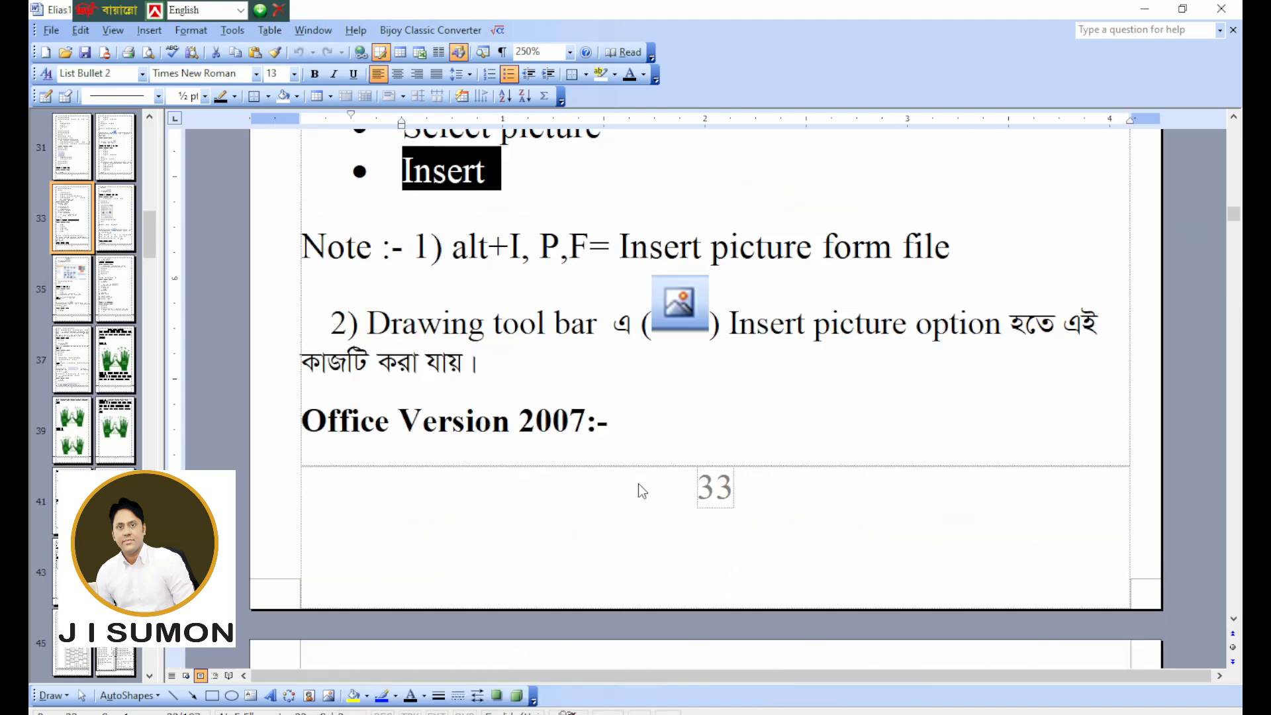
left_click_drag(468, 290, 639, 283)
left_click(606, 281)
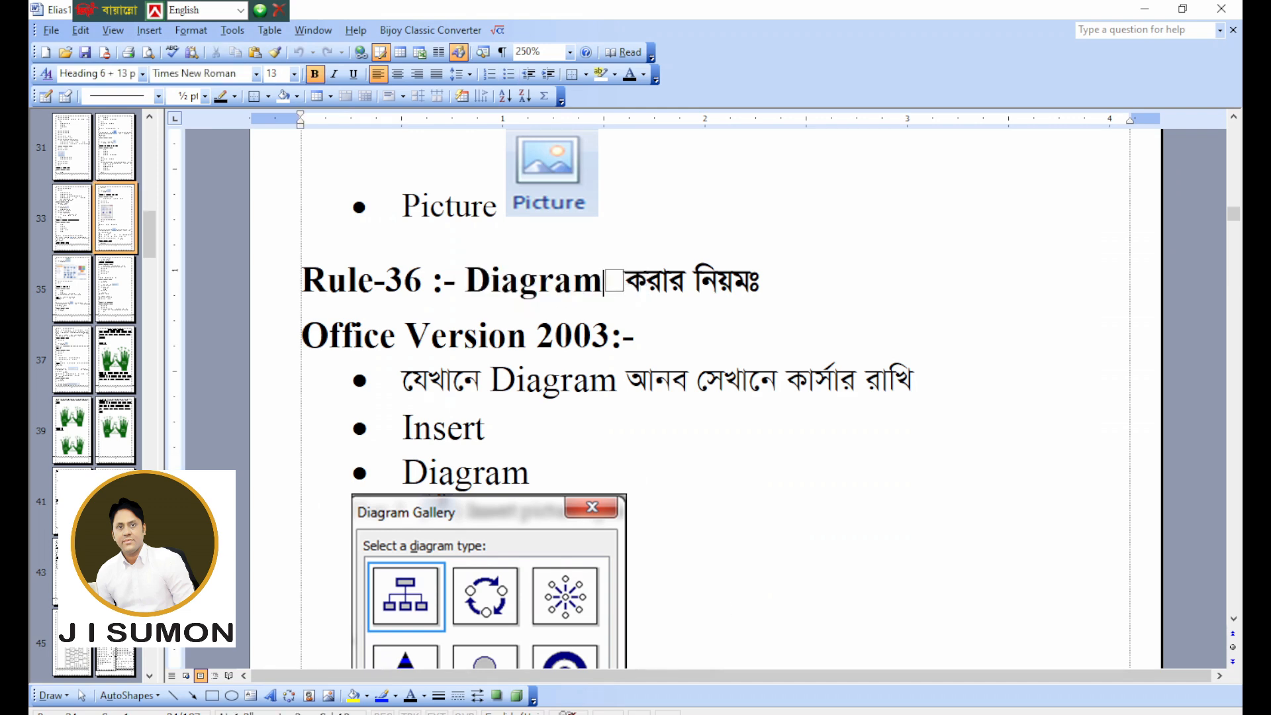
Return to Document3 and replace "insert picture from file" in the sentence with "Diagram".
mouse_move(624, 710)
left_click(809, 682)
left_click_drag(600, 243, 370, 245)
type("Diagram")
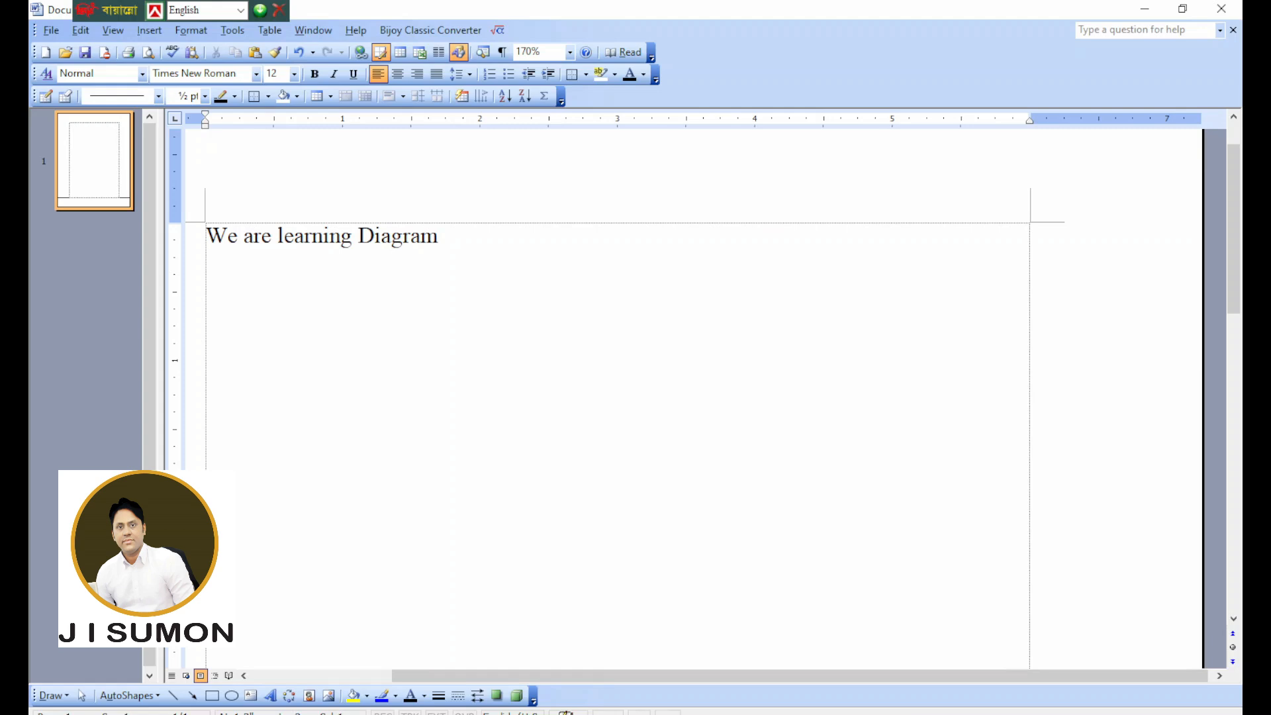
Insert an Organization Chart diagram below the sentence.
left_click(149, 30)
left_click(197, 185)
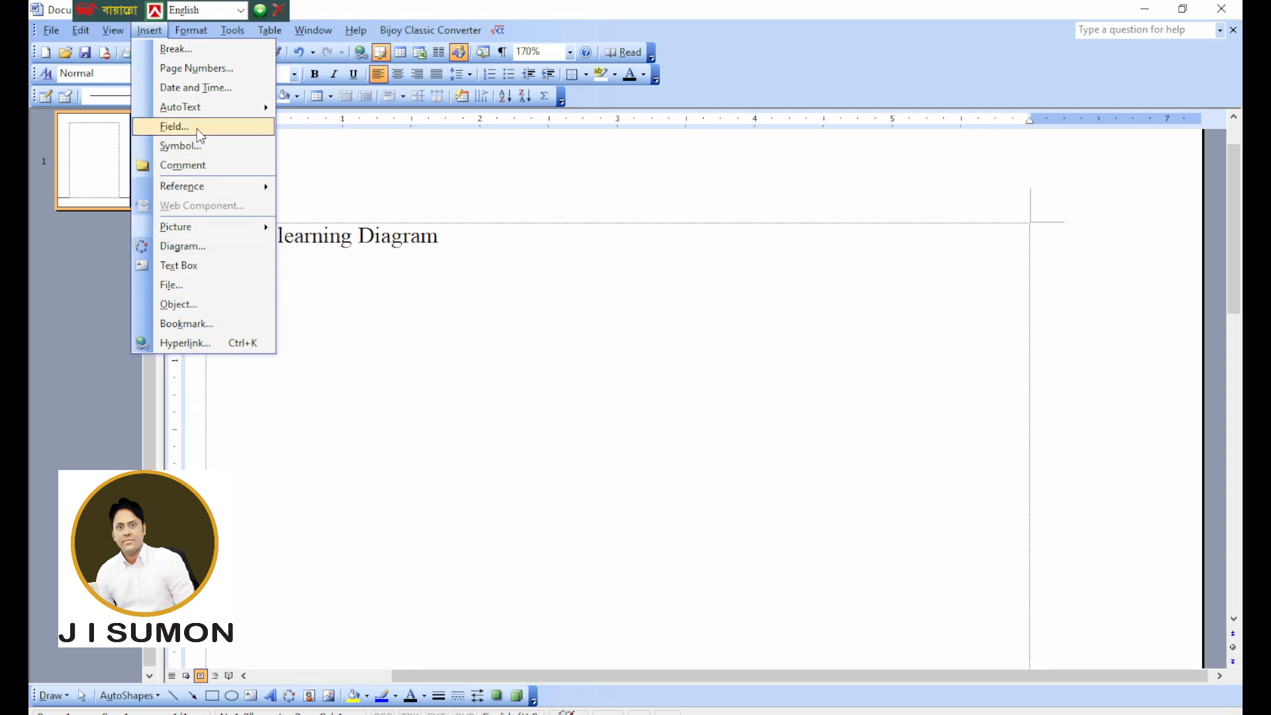
left_click(191, 247)
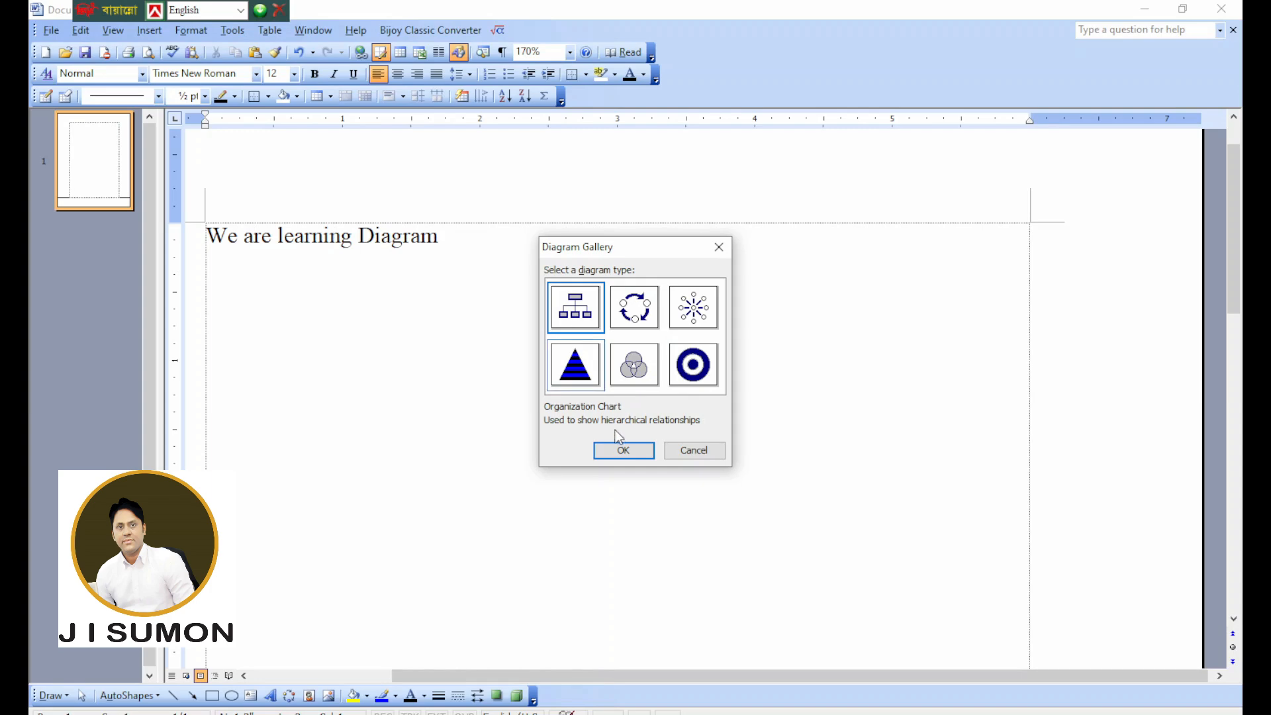
left_click(620, 448)
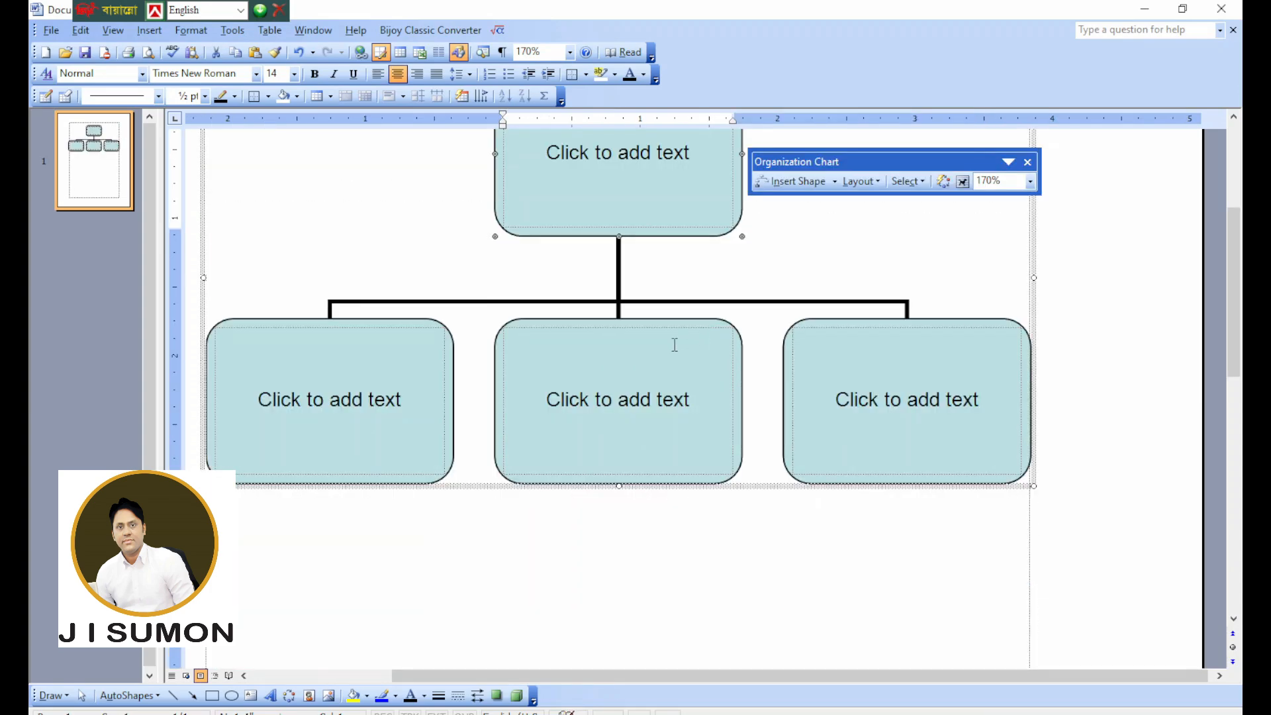
Fill the chart's top box with "gfdgdfg" and the three lower boxes with "dfgdfg", "dgdfgdf" and "dfgdfg".
scroll(676, 344, "up", 1)
left_click(624, 220)
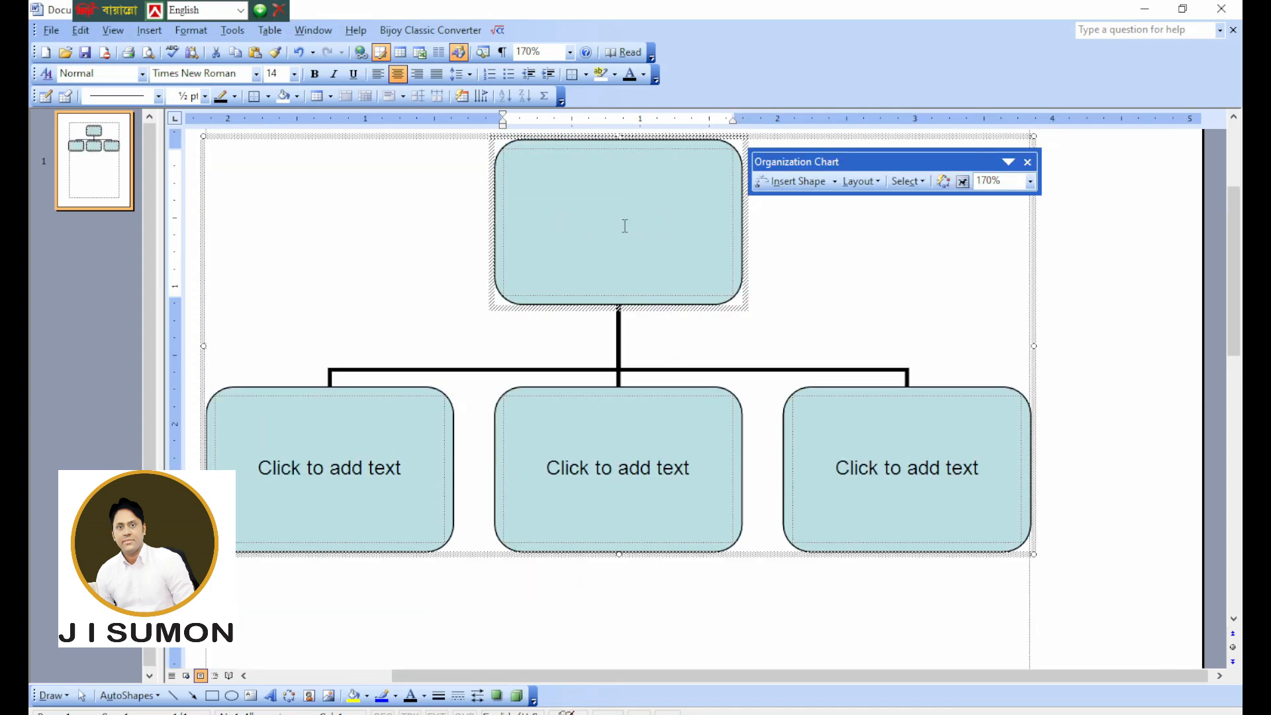
left_click(792, 256)
left_click(636, 230)
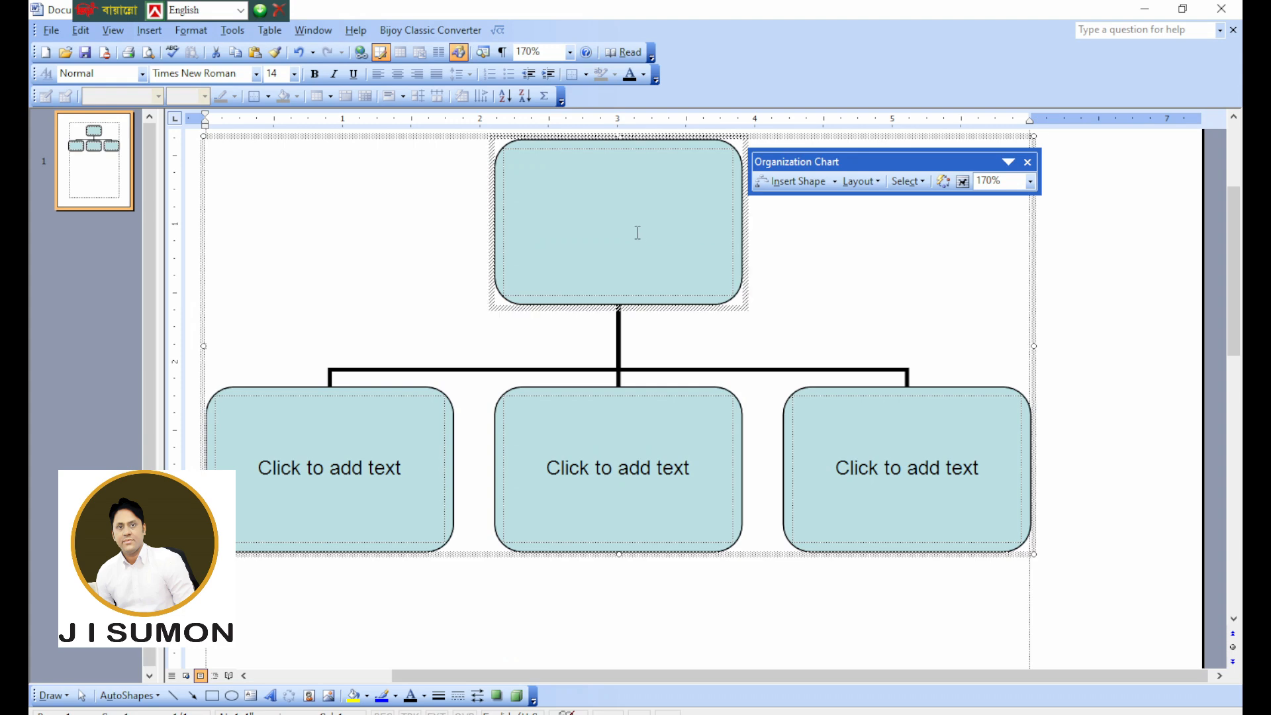
type("gfdgdfg")
left_click(312, 487)
type("dfgdfg")
left_click(618, 468)
type("dgdfgdf")
left_click(842, 482)
type("dfgdfg")
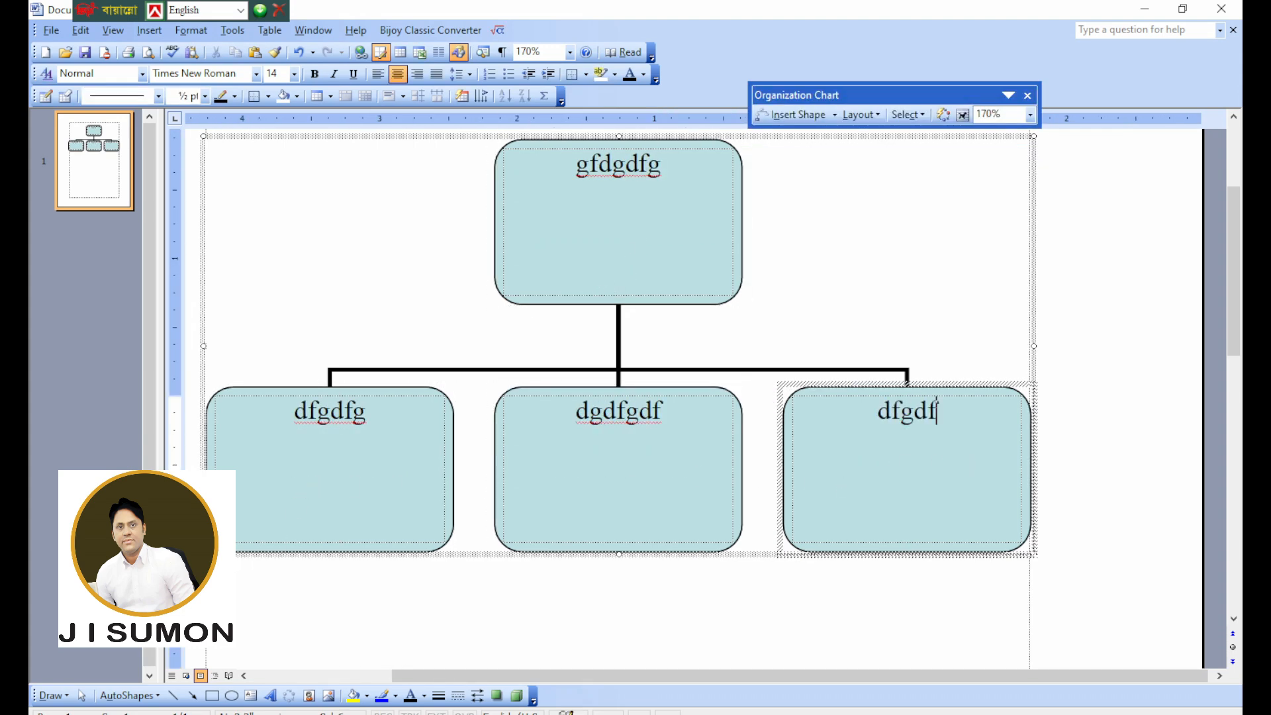
left_click(795, 318)
Add a subordinate, a coworker and an assistant shape to the chart's "dgdfgdf" box.
scroll(781, 397, "down", 1)
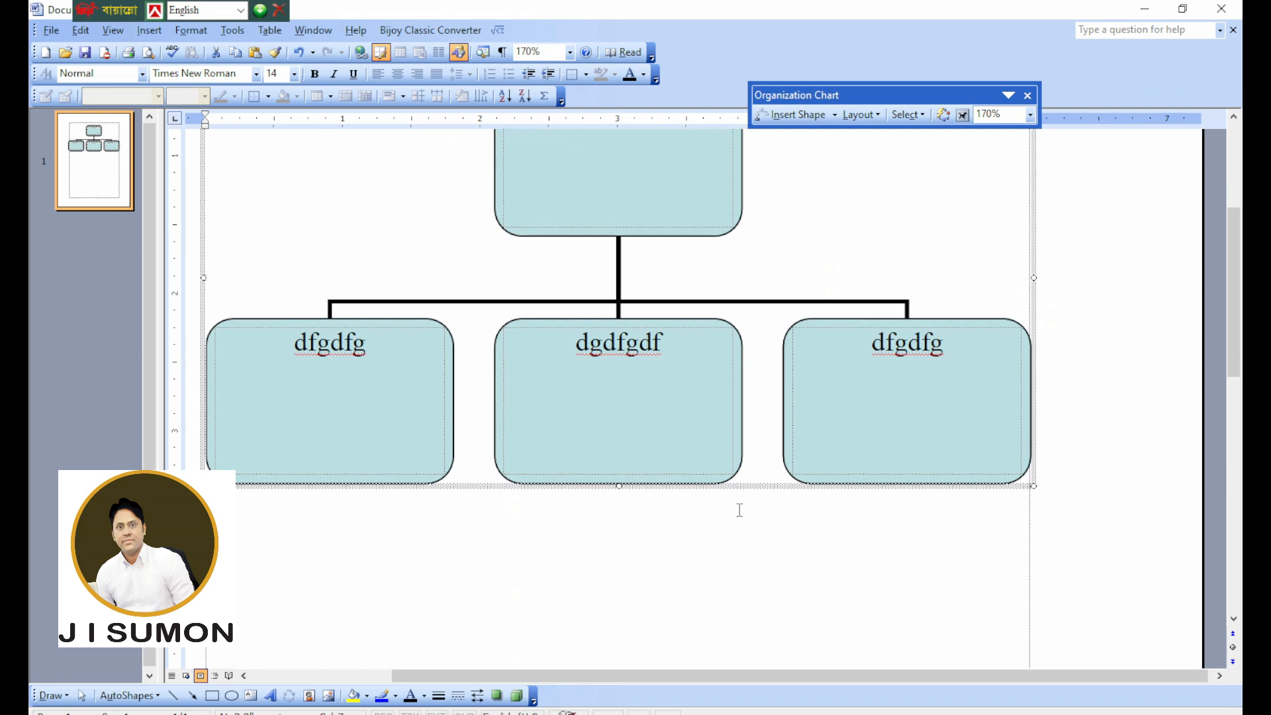
right_click(741, 432)
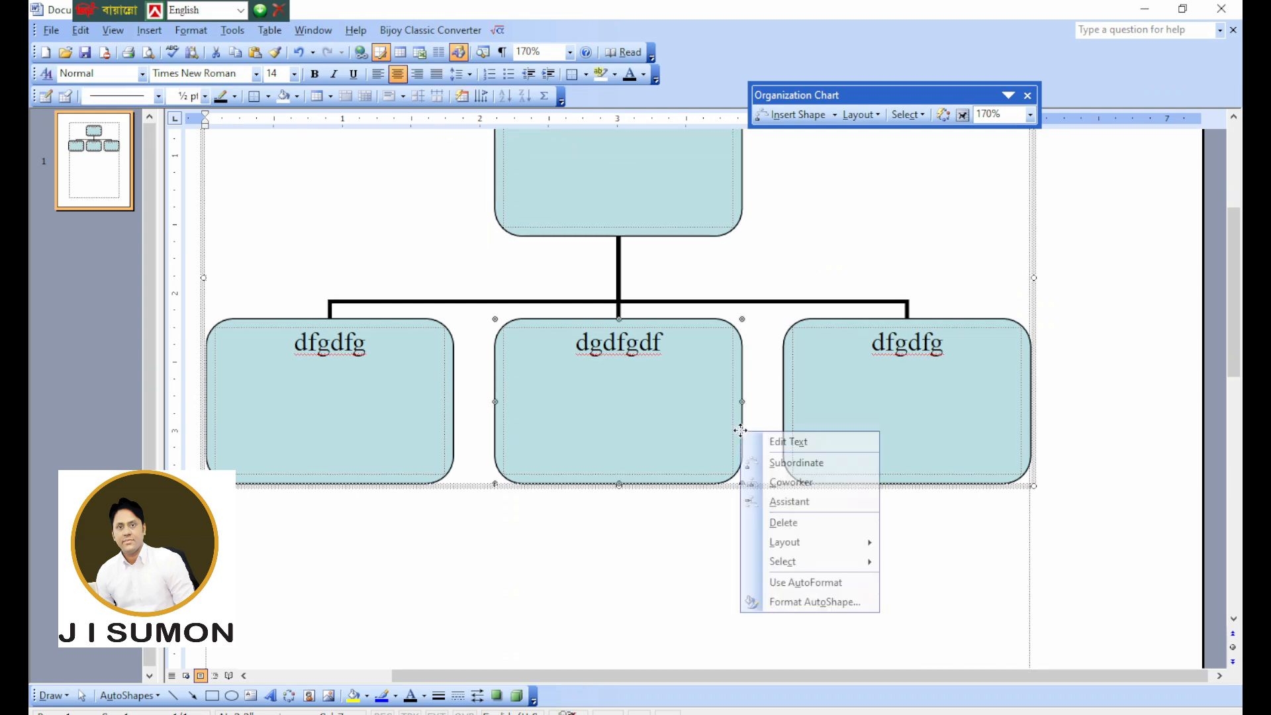
left_click(788, 463)
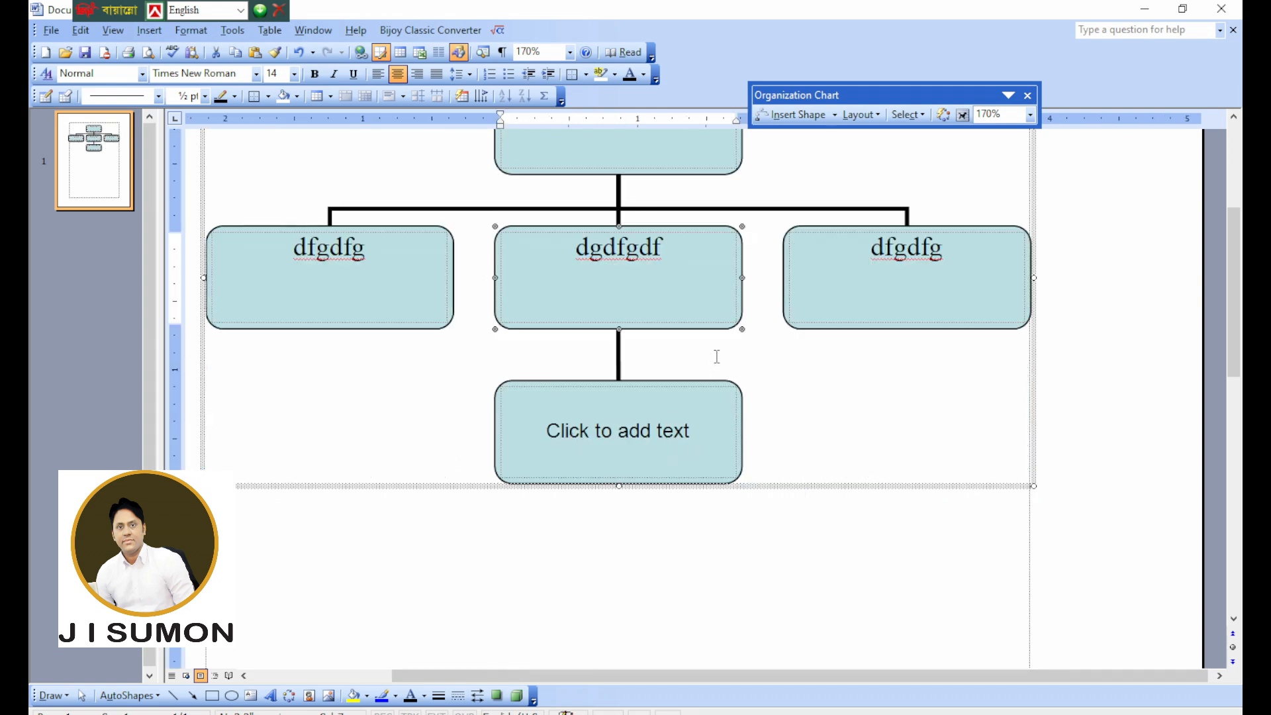
right_click(738, 321)
left_click(712, 324)
right_click(711, 328)
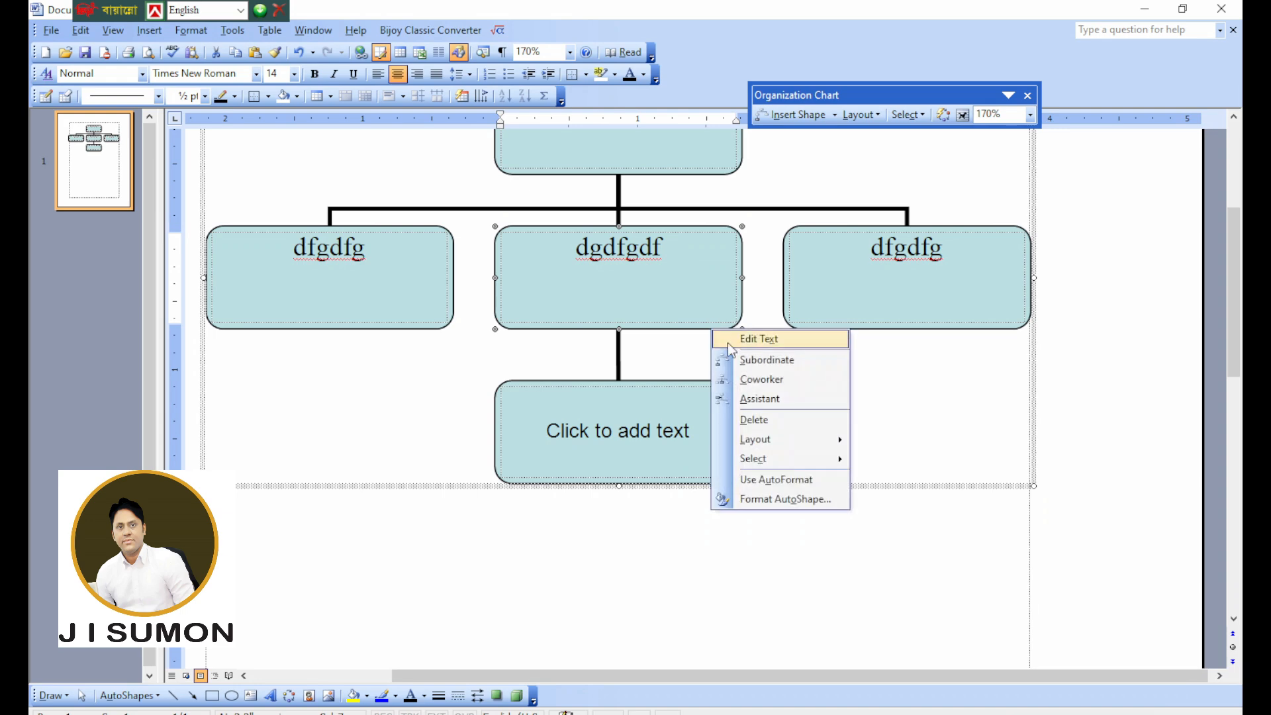
left_click(751, 380)
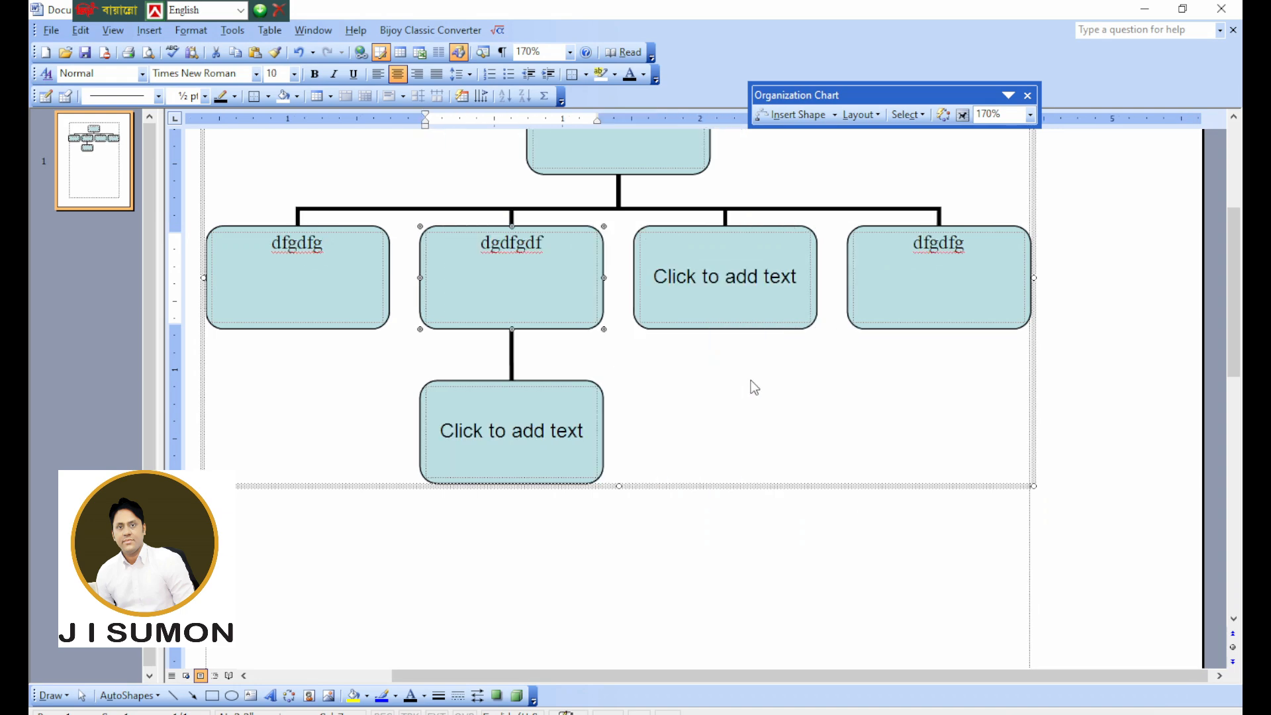
right_click(594, 324)
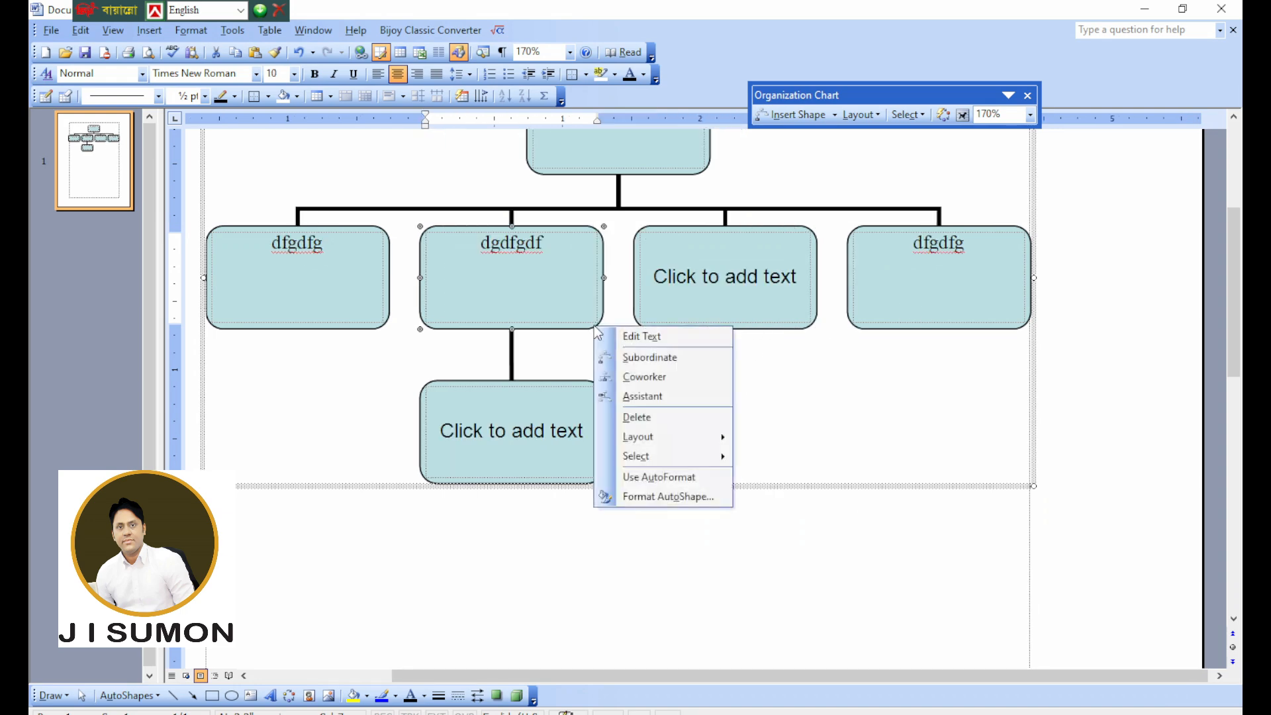
left_click(678, 395)
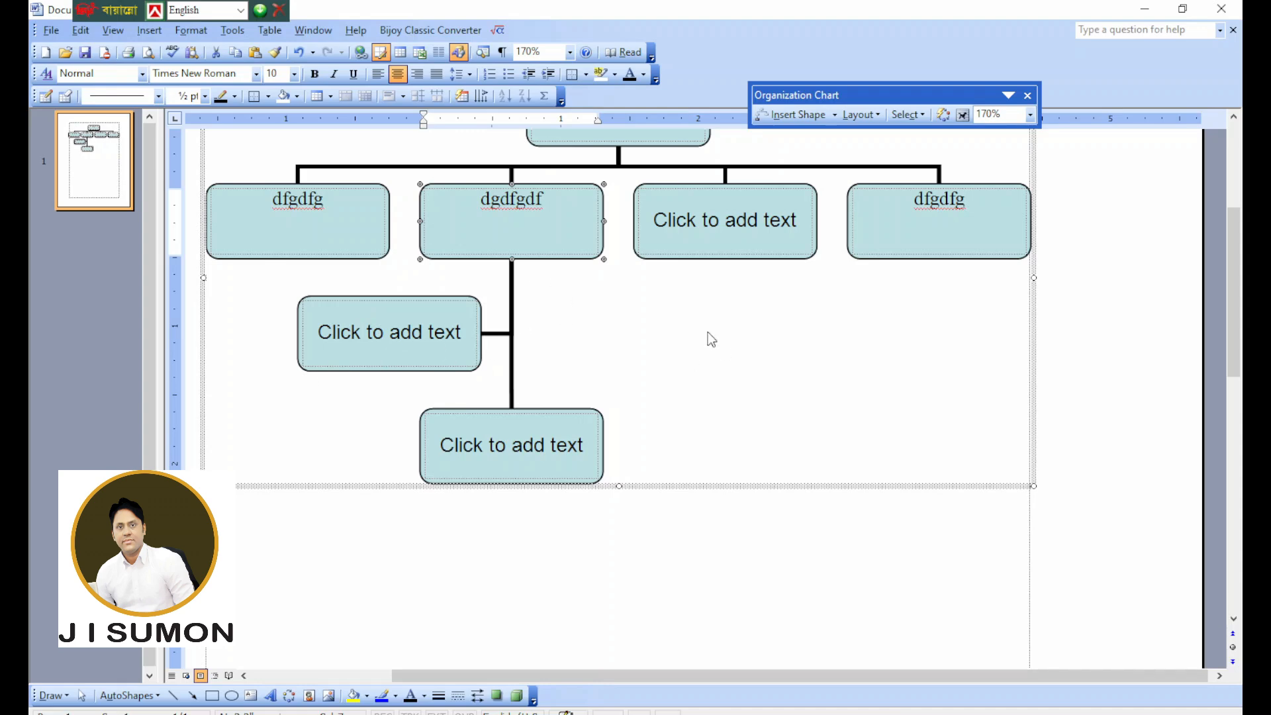
Select the whole organization chart and delete it from below the sentence.
scroll(667, 345, "up", 3)
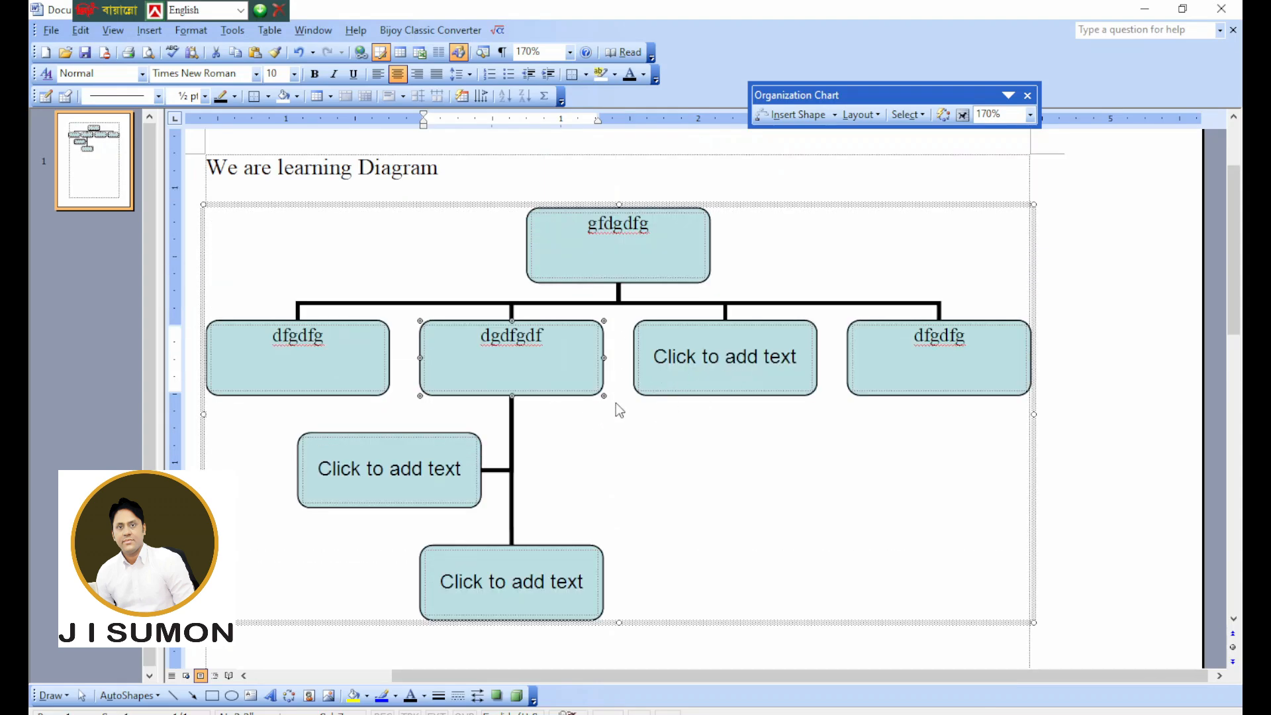
left_click(789, 210)
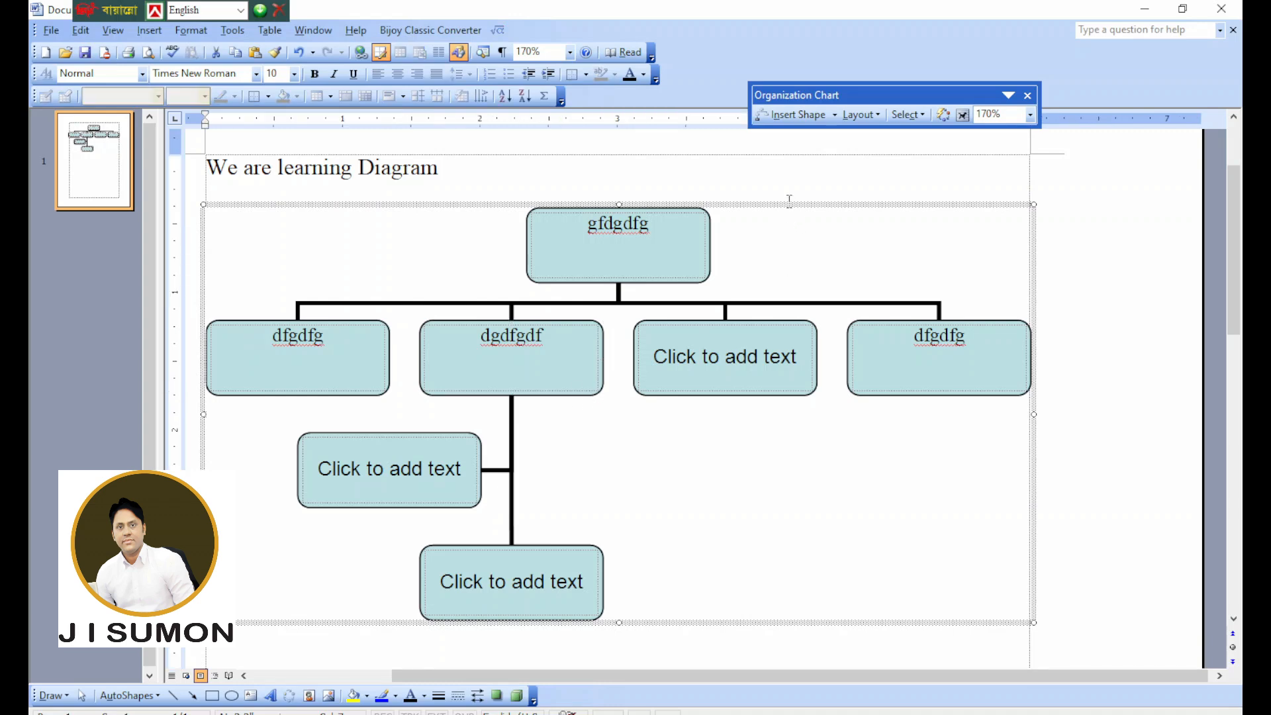
key("Delete")
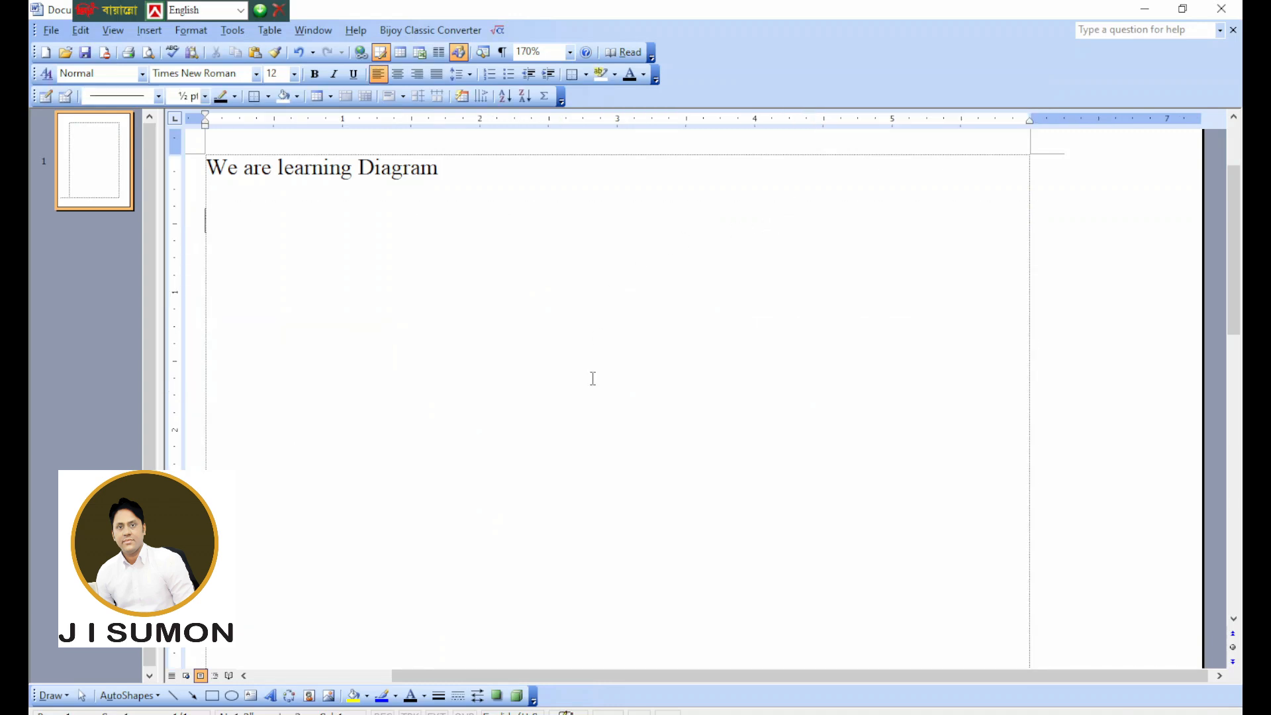
Switch to the Elias1222 (1) notes, read through the remaining diagram notes and highlight the Rule-37 title "Text box".
mouse_move(619, 710)
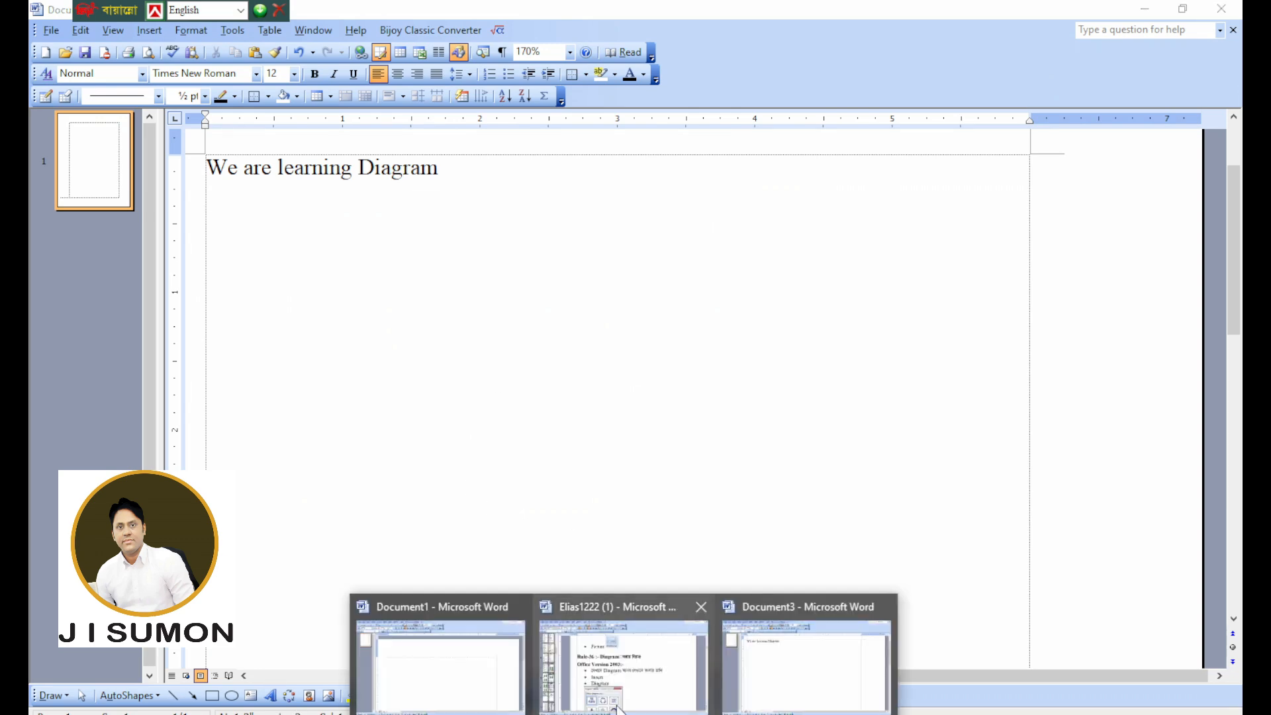
left_click(576, 678)
scroll(539, 478, "down", 12)
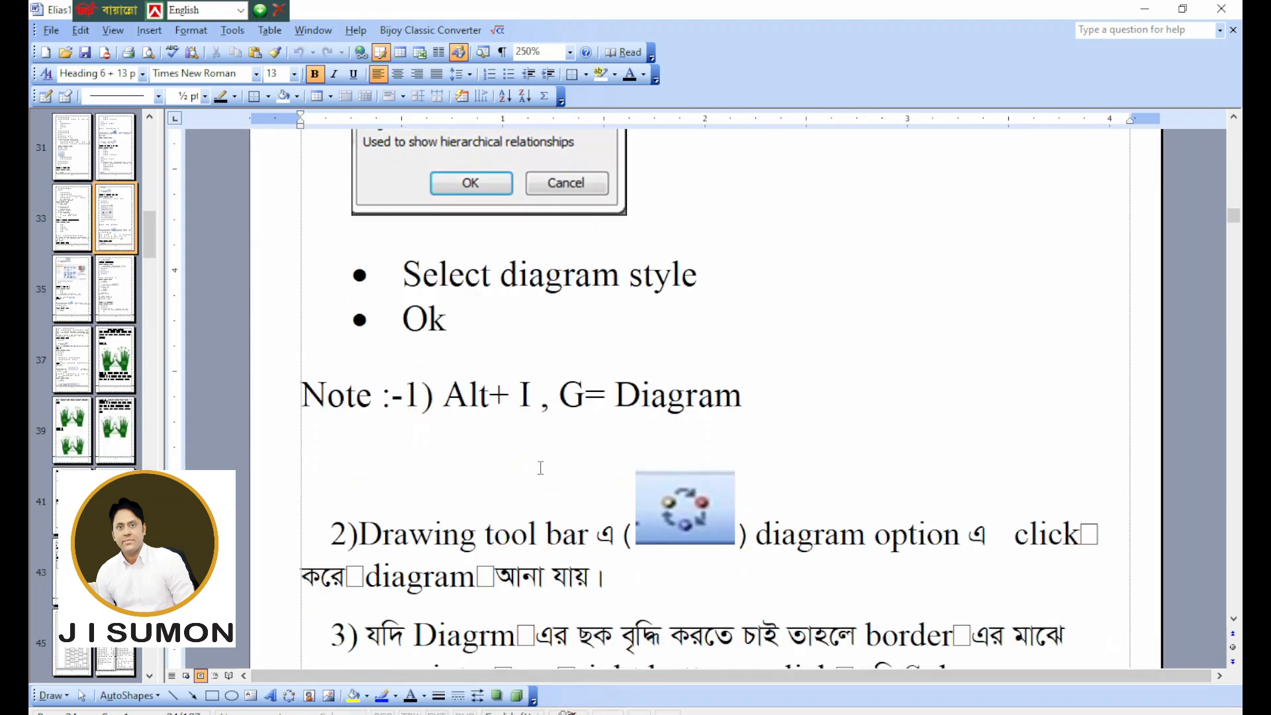
scroll(543, 480, "down", 6)
scroll(543, 475, "up", 3)
scroll(543, 475, "down", 3)
scroll(543, 476, "up", 4)
scroll(541, 478, "down", 8)
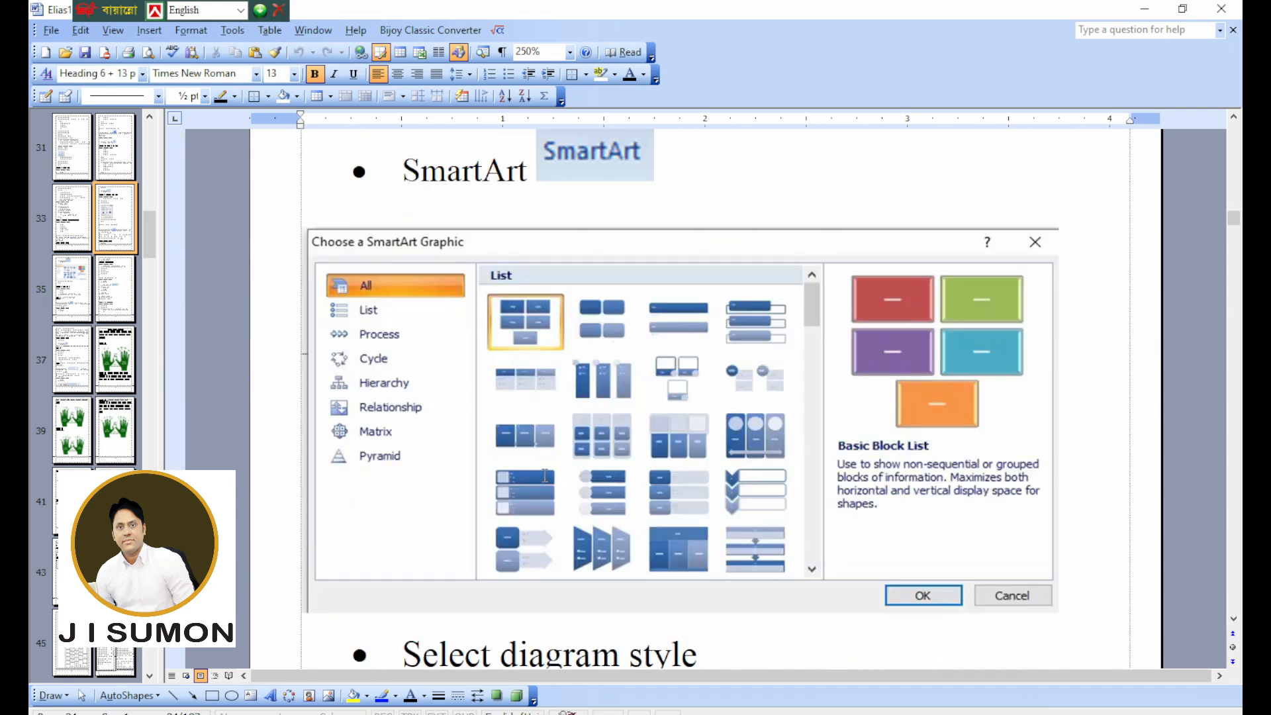
scroll(547, 475, "down", 6)
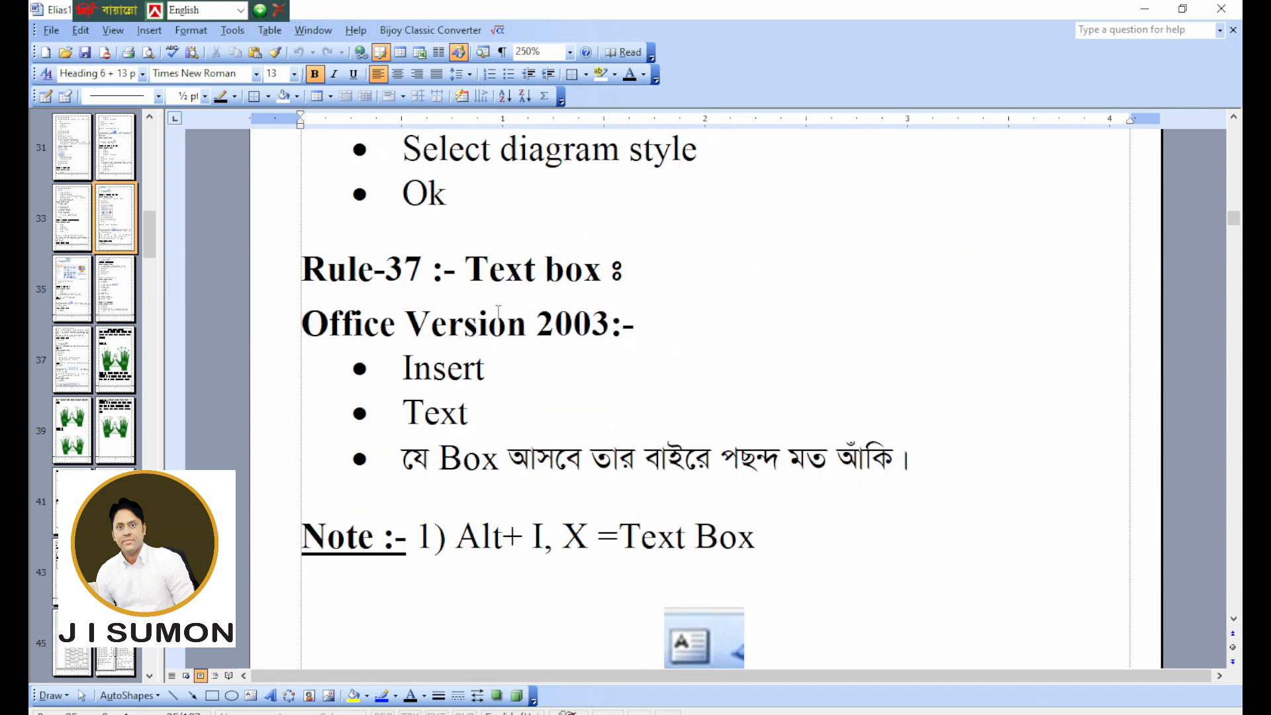
left_click_drag(473, 272, 586, 277)
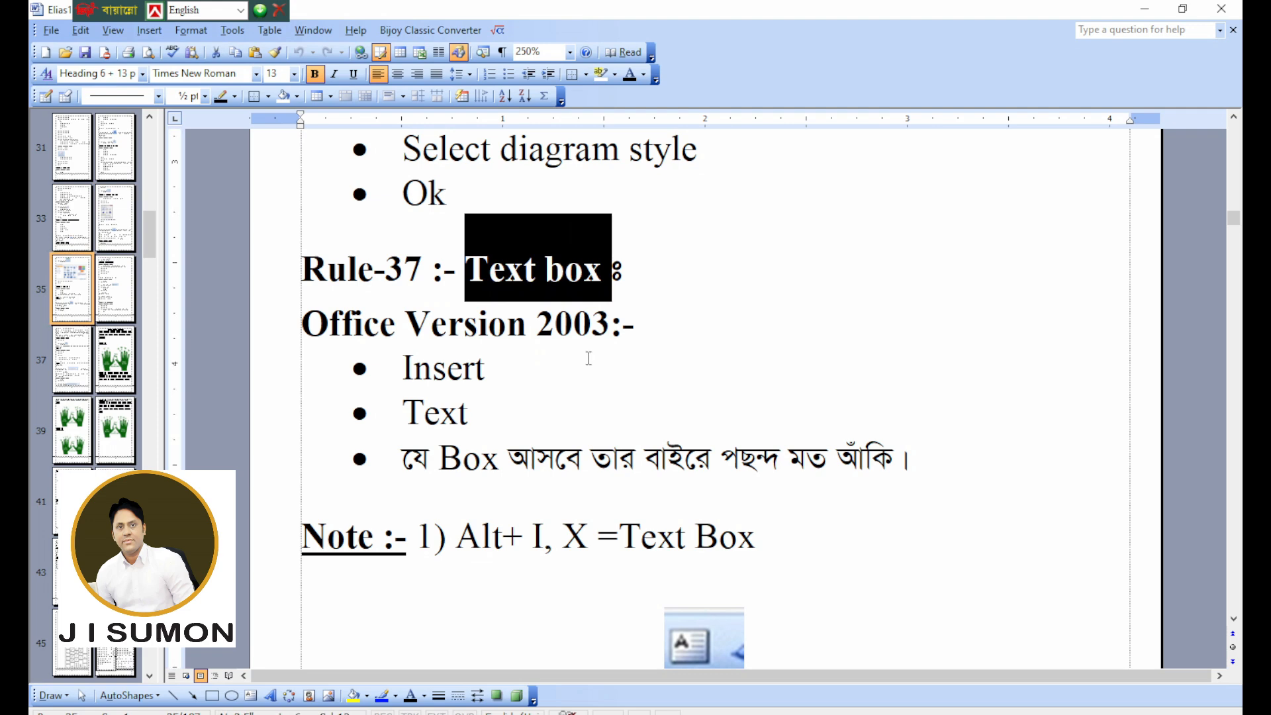
Return to Document3 and replace "Diagram" in the sentence with "text box".
mouse_move(696, 698)
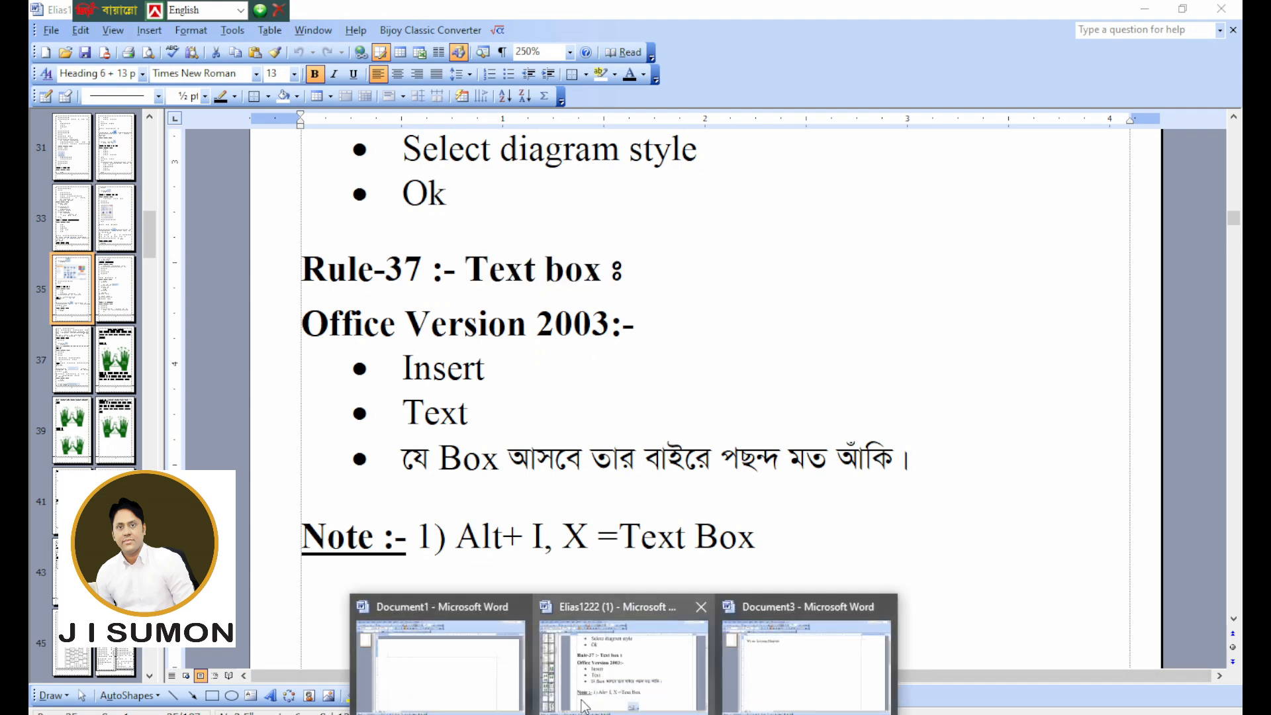
left_click(822, 685)
left_click_drag(419, 170, 363, 163)
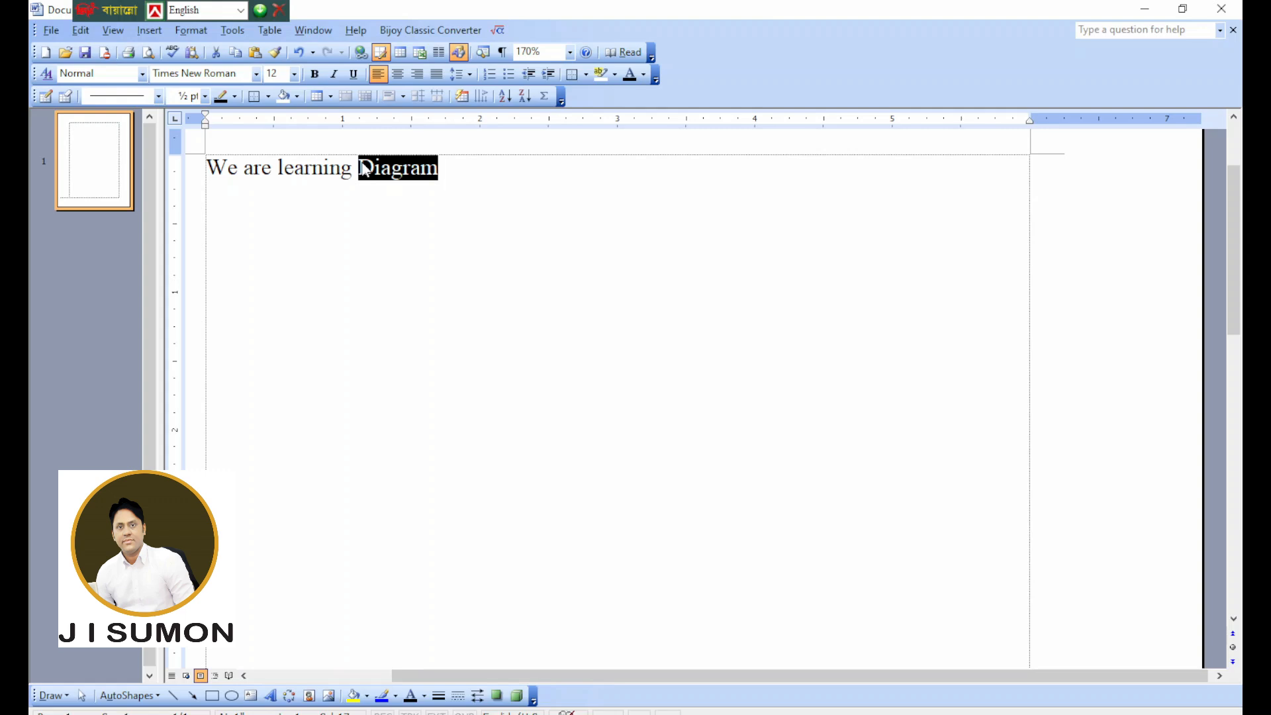
type("text")
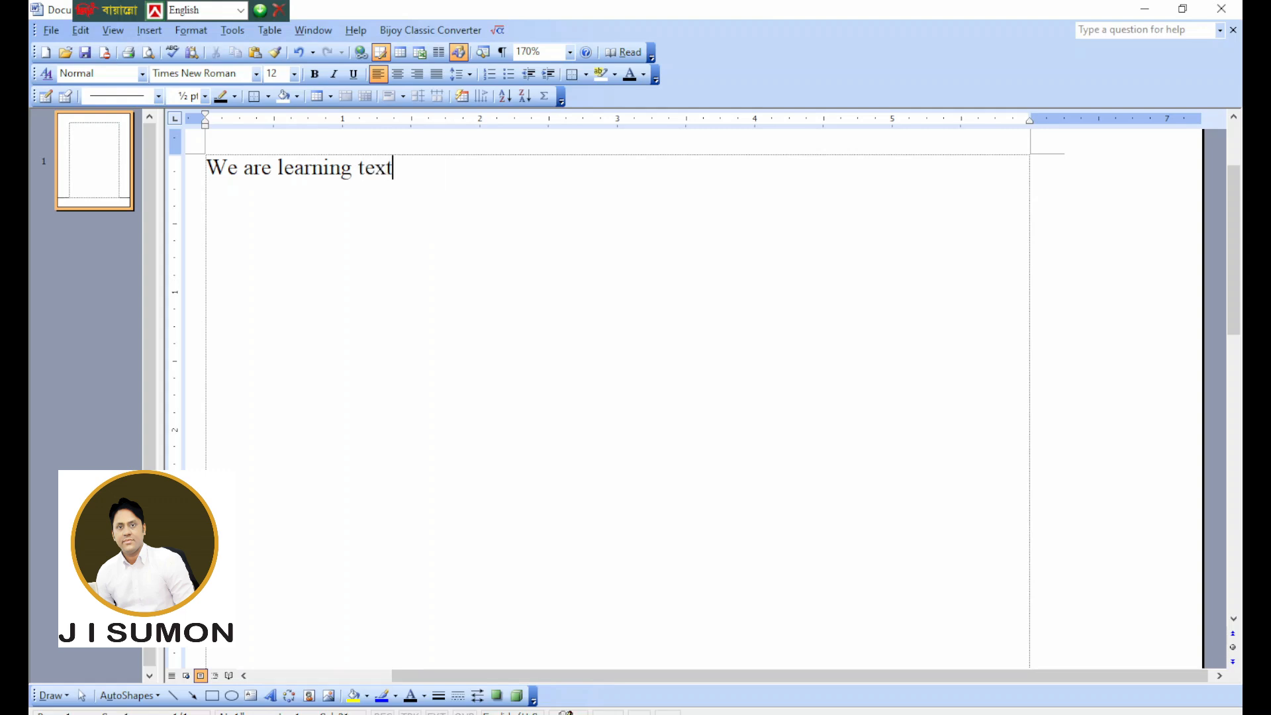
type(" box")
Insert a wide, flat text box outside the drawing canvas and place it a little below the sentence.
left_click(155, 31)
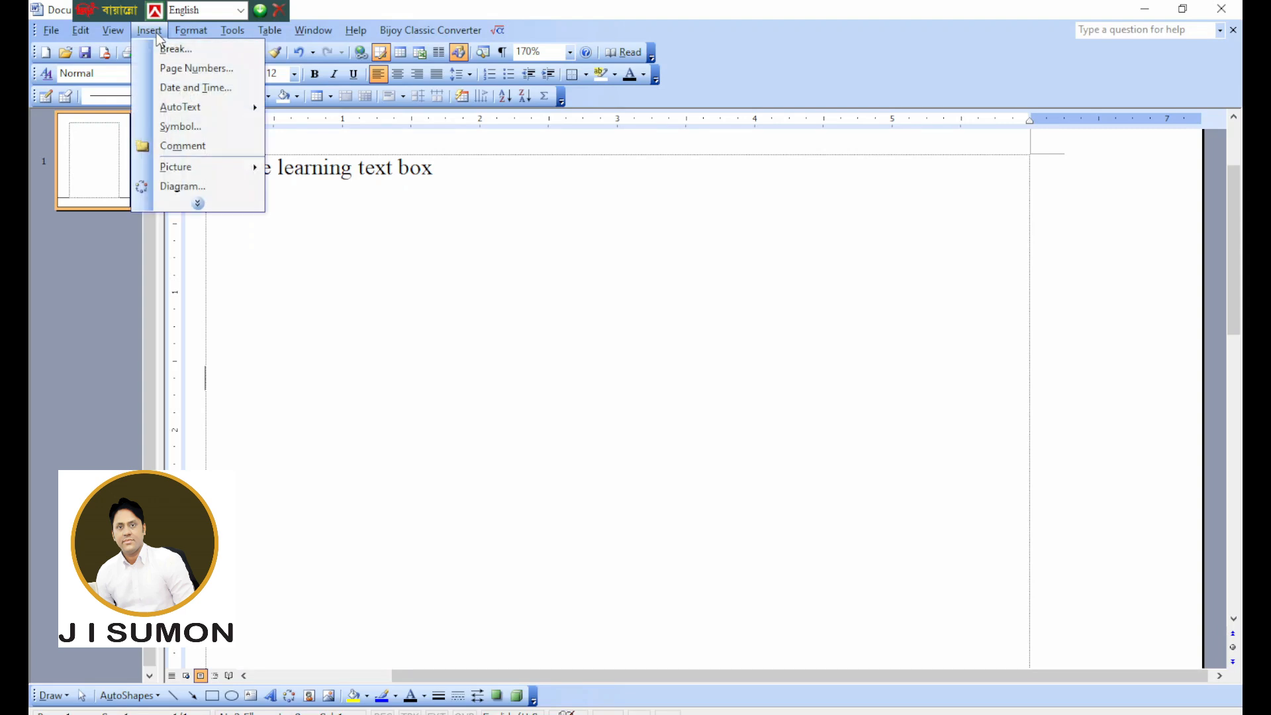
left_click(197, 203)
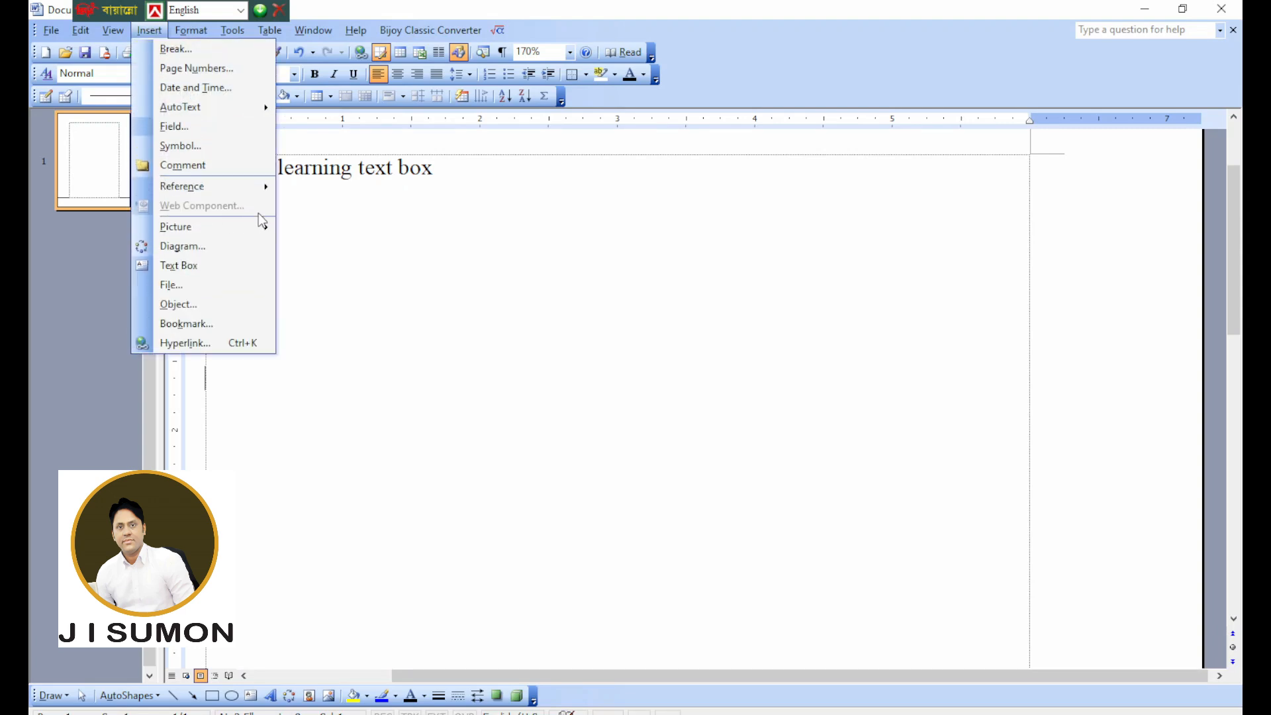
left_click(192, 266)
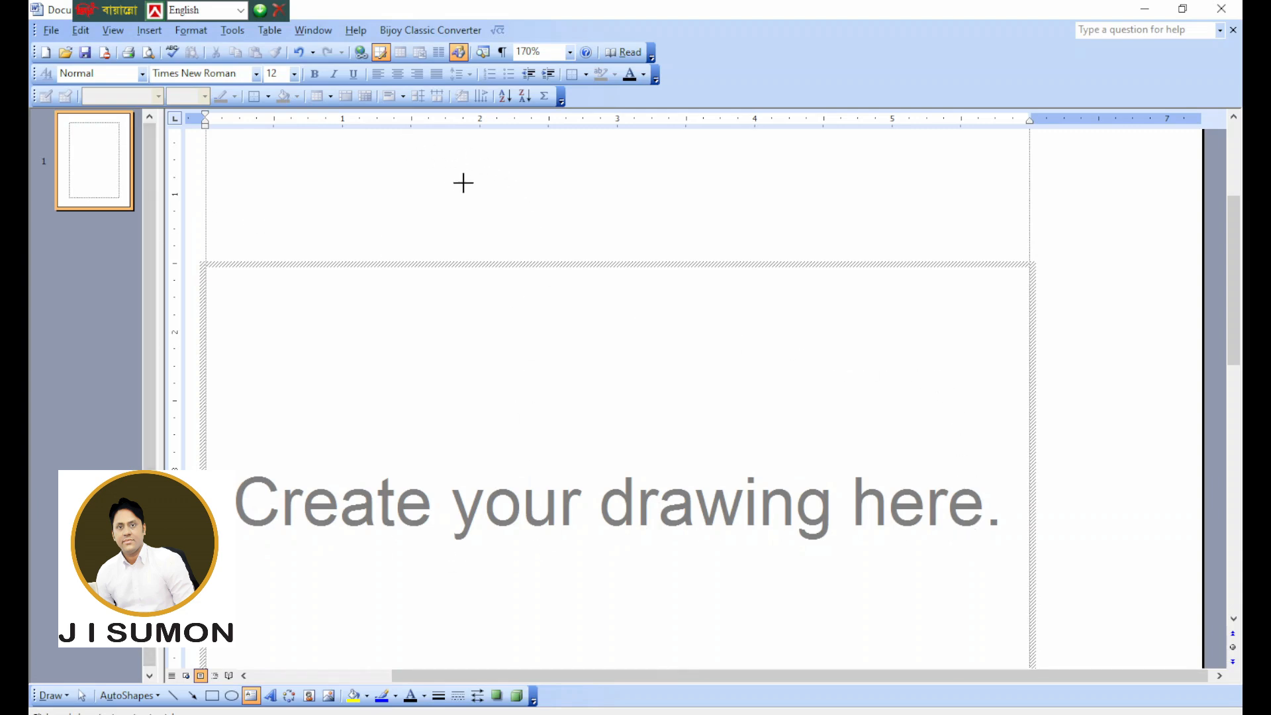
scroll(471, 189, "up", 1)
mouse_move(429, 163)
left_mouse_down()
mouse_move(459, 205)
mouse_move(880, 247)
mouse_move(960, 233)
mouse_move(1013, 200)
left_mouse_up()
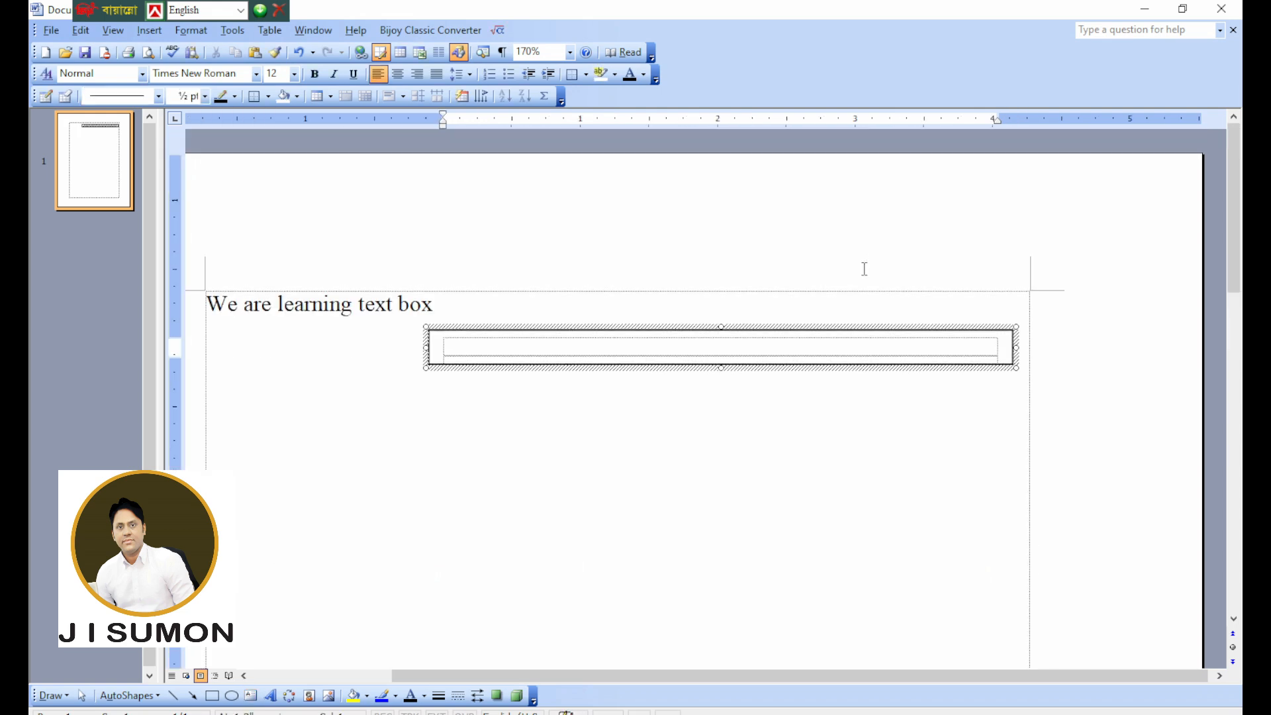
left_click_drag(596, 329, 527, 393)
Enter the label "name:" beside the text box and stretch the box from the label to near the page's right margin.
left_click(224, 417)
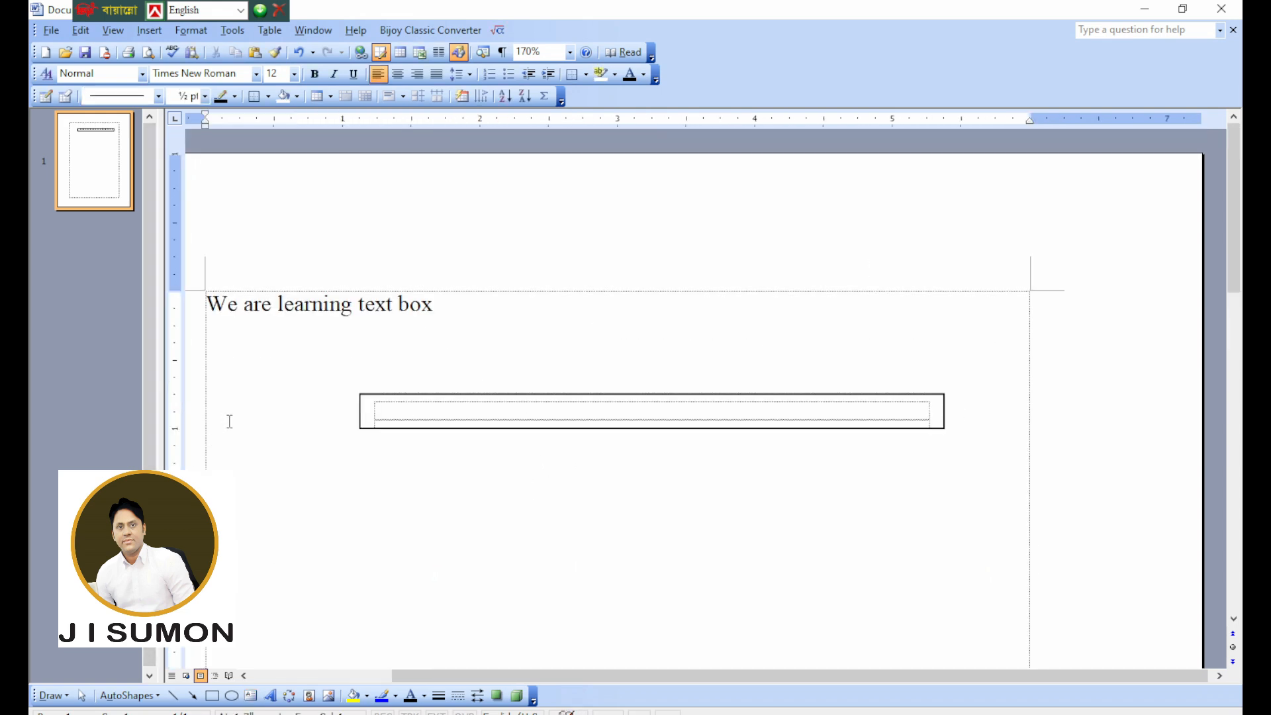
type("name:")
left_click(362, 395)
left_click_drag(363, 396, 362, 395)
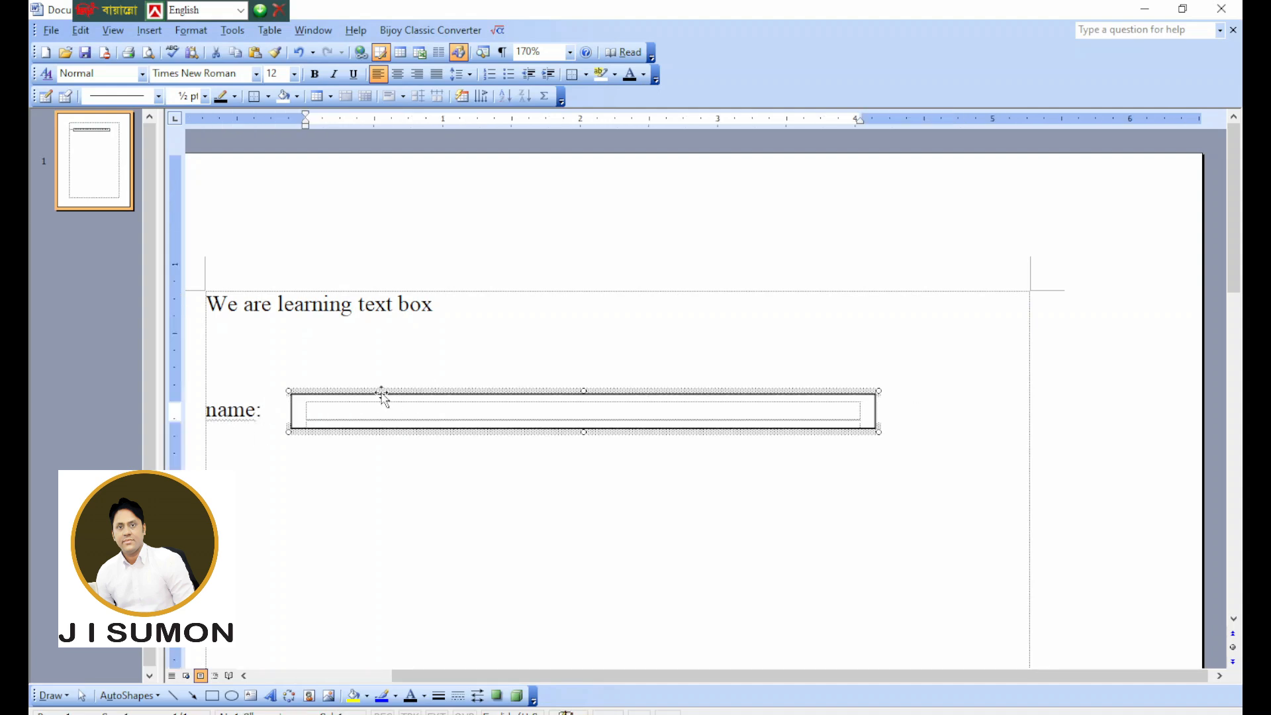
left_click_drag(879, 430, 1014, 435)
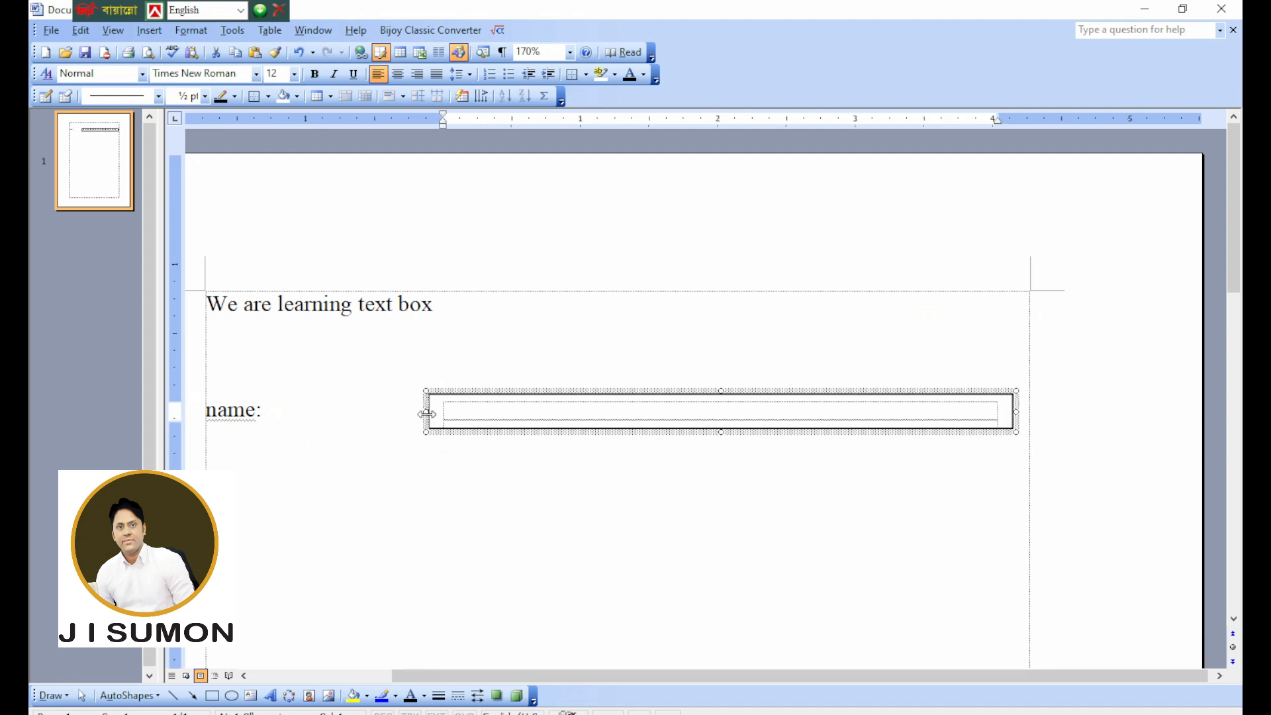
left_click_drag(423, 413, 273, 416)
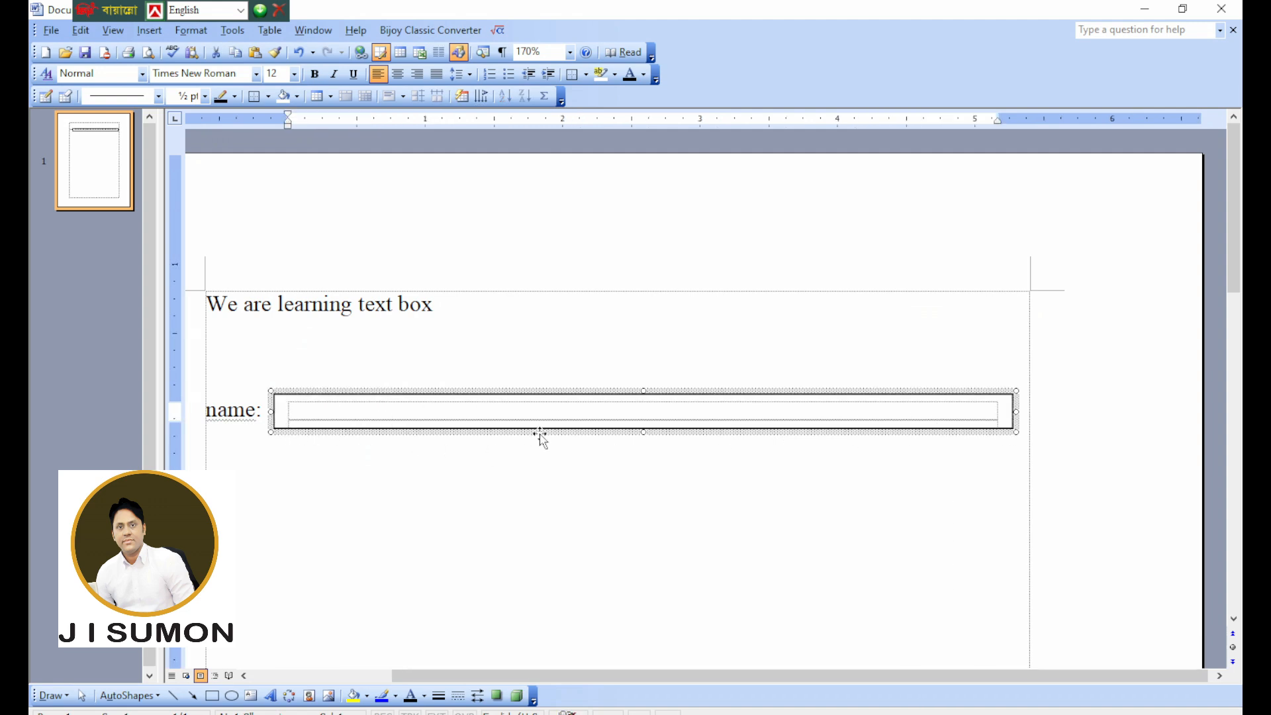
Reshape the text box into a nearly square frame about 1.5 inches wide and move it to the page's upper right corner.
left_click_drag(540, 434, 558, 537)
left_click_drag(289, 516, 821, 497)
left_click_drag(928, 494, 946, 242)
Enter "PHOTO" in capitals inside the square text box and centre it across and midway down the box.
left_click(909, 310)
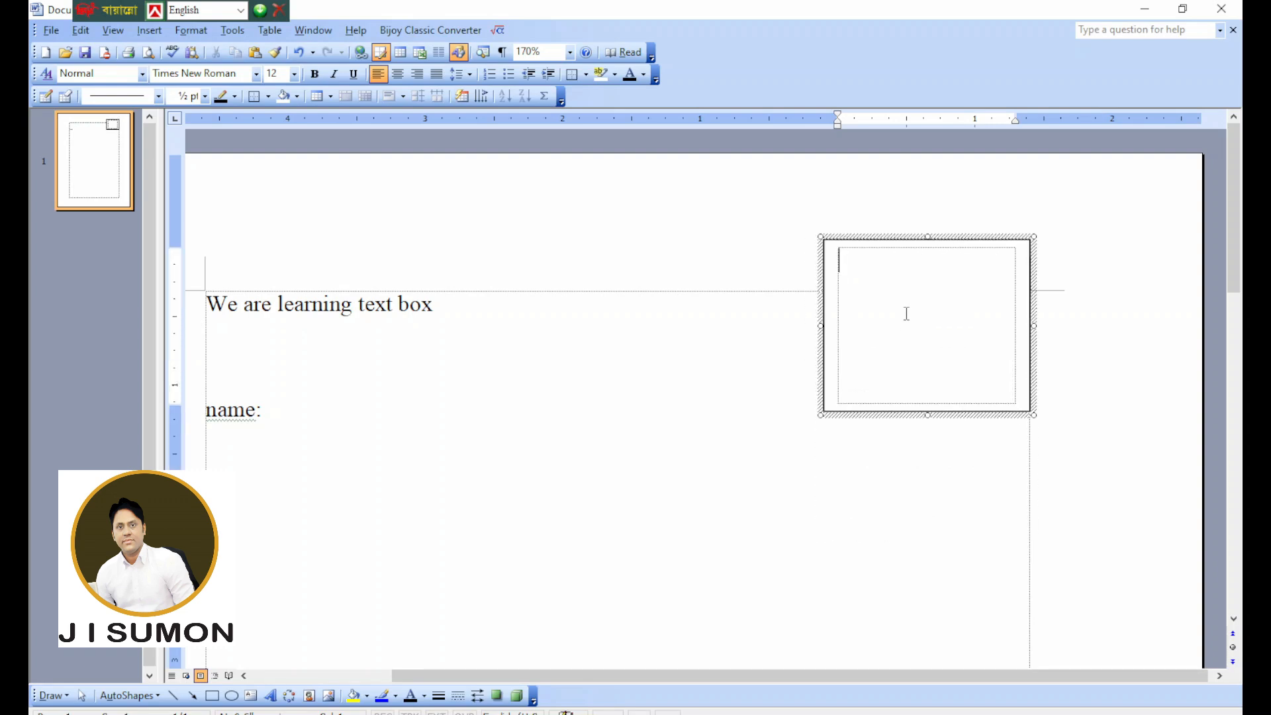
type("photo")
left_click_drag(902, 377, 761, 340)
key("shift+F3")
key("shift+F3")
left_click(919, 294)
key("Delete")
left_click(883, 314)
key("ctrl+e")
key("End")
left_click(963, 492)
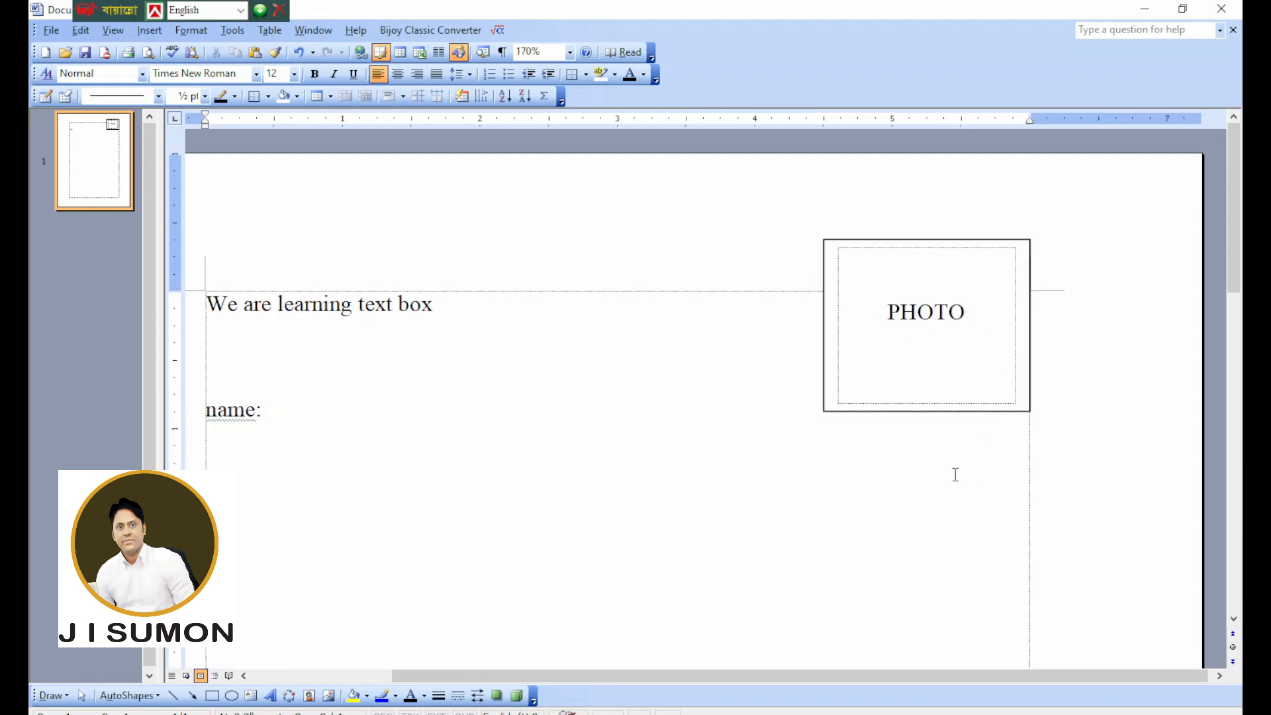